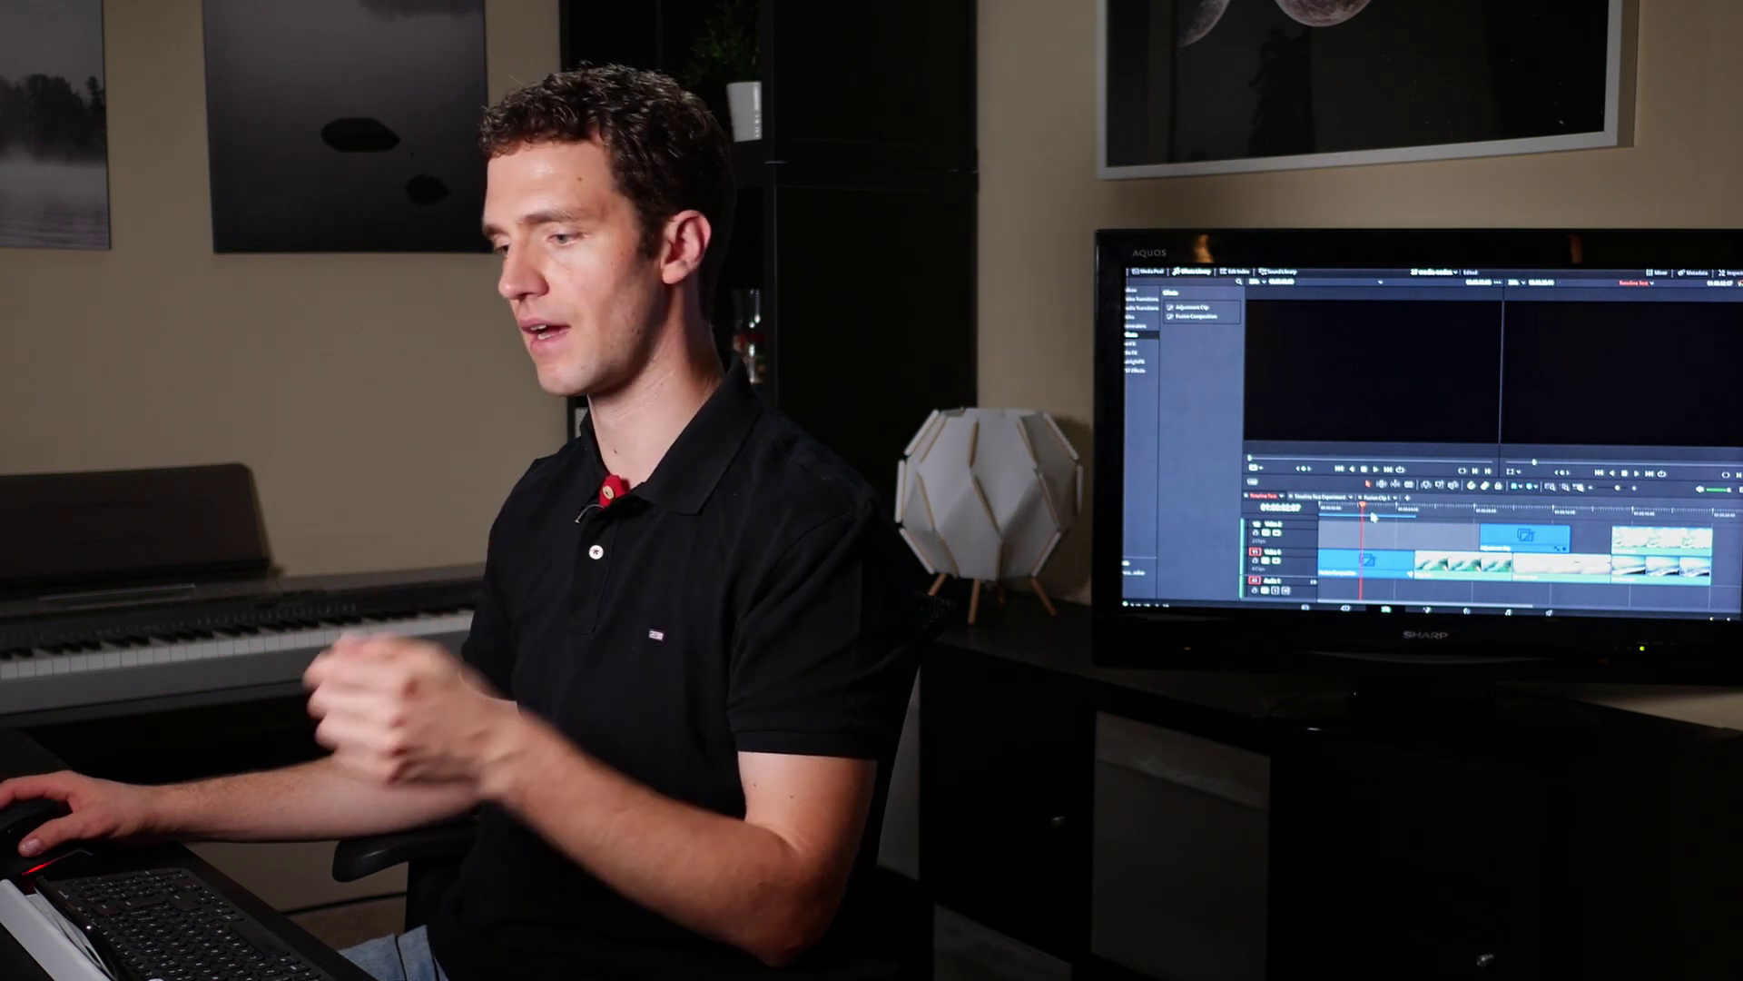
Step: Add Dust.mp4 from the Media Pool as a MediaIn1 node and view its footage
click(1385, 561)
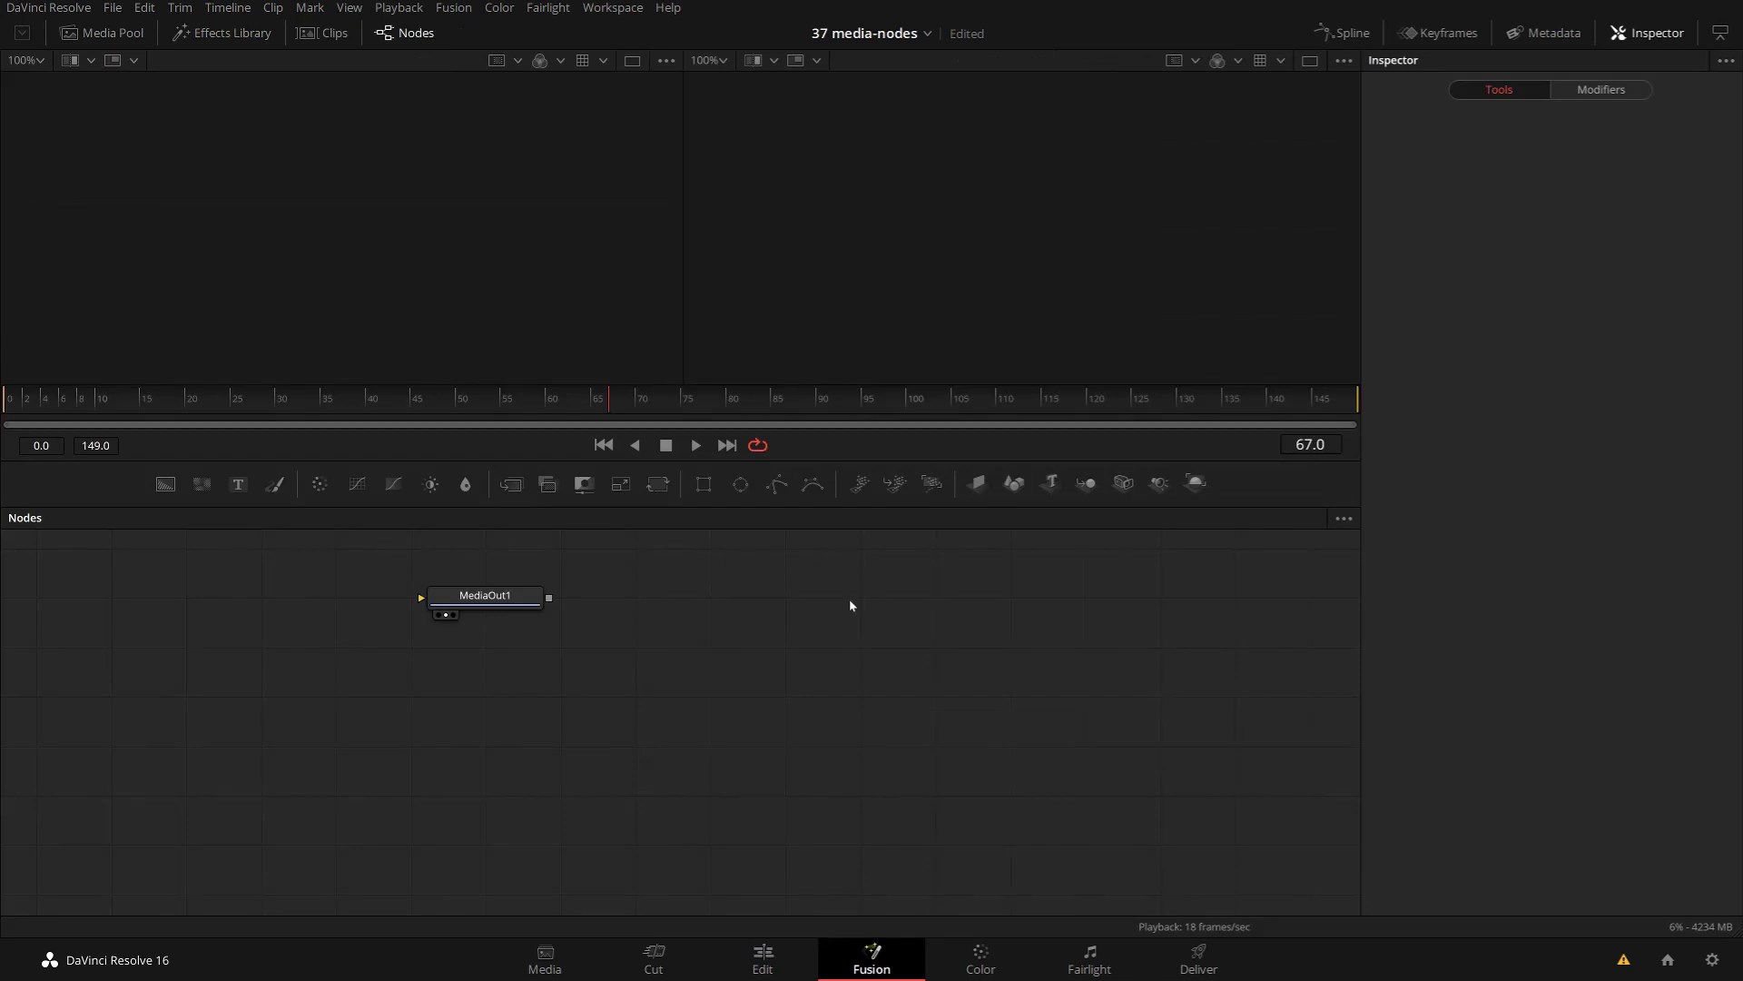
click(787, 692)
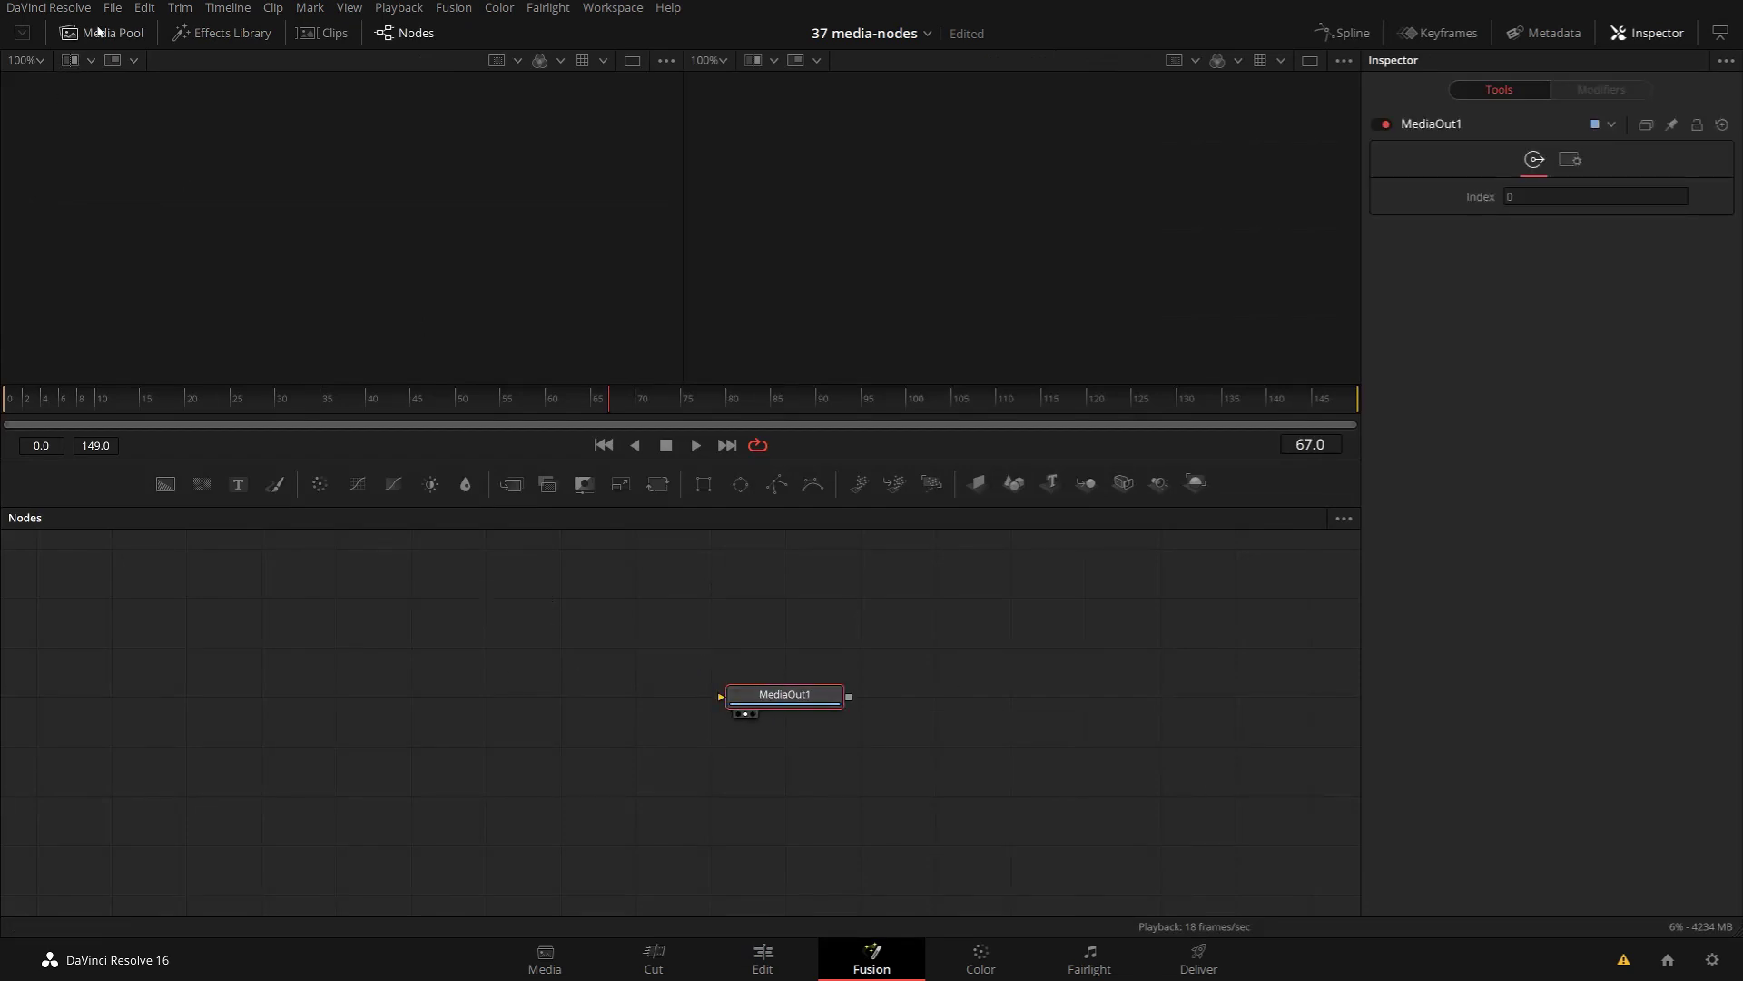
click(100, 33)
drag(352, 520, 336, 647)
click(119, 37)
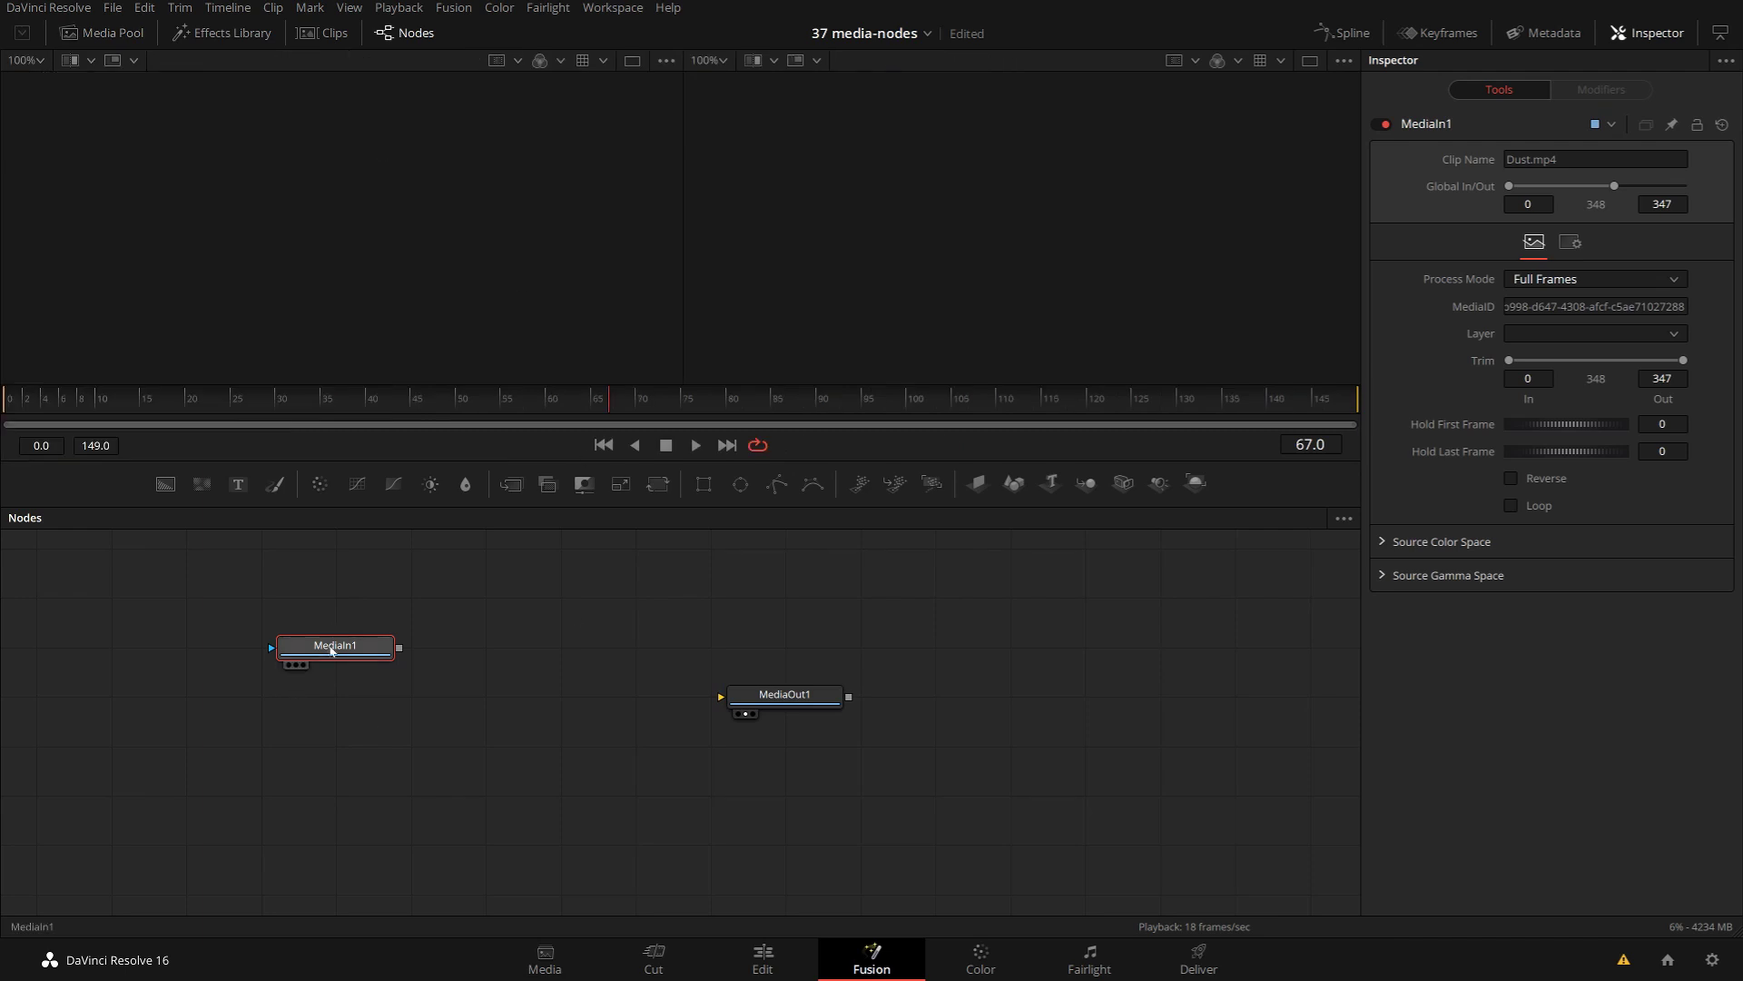
key(1)
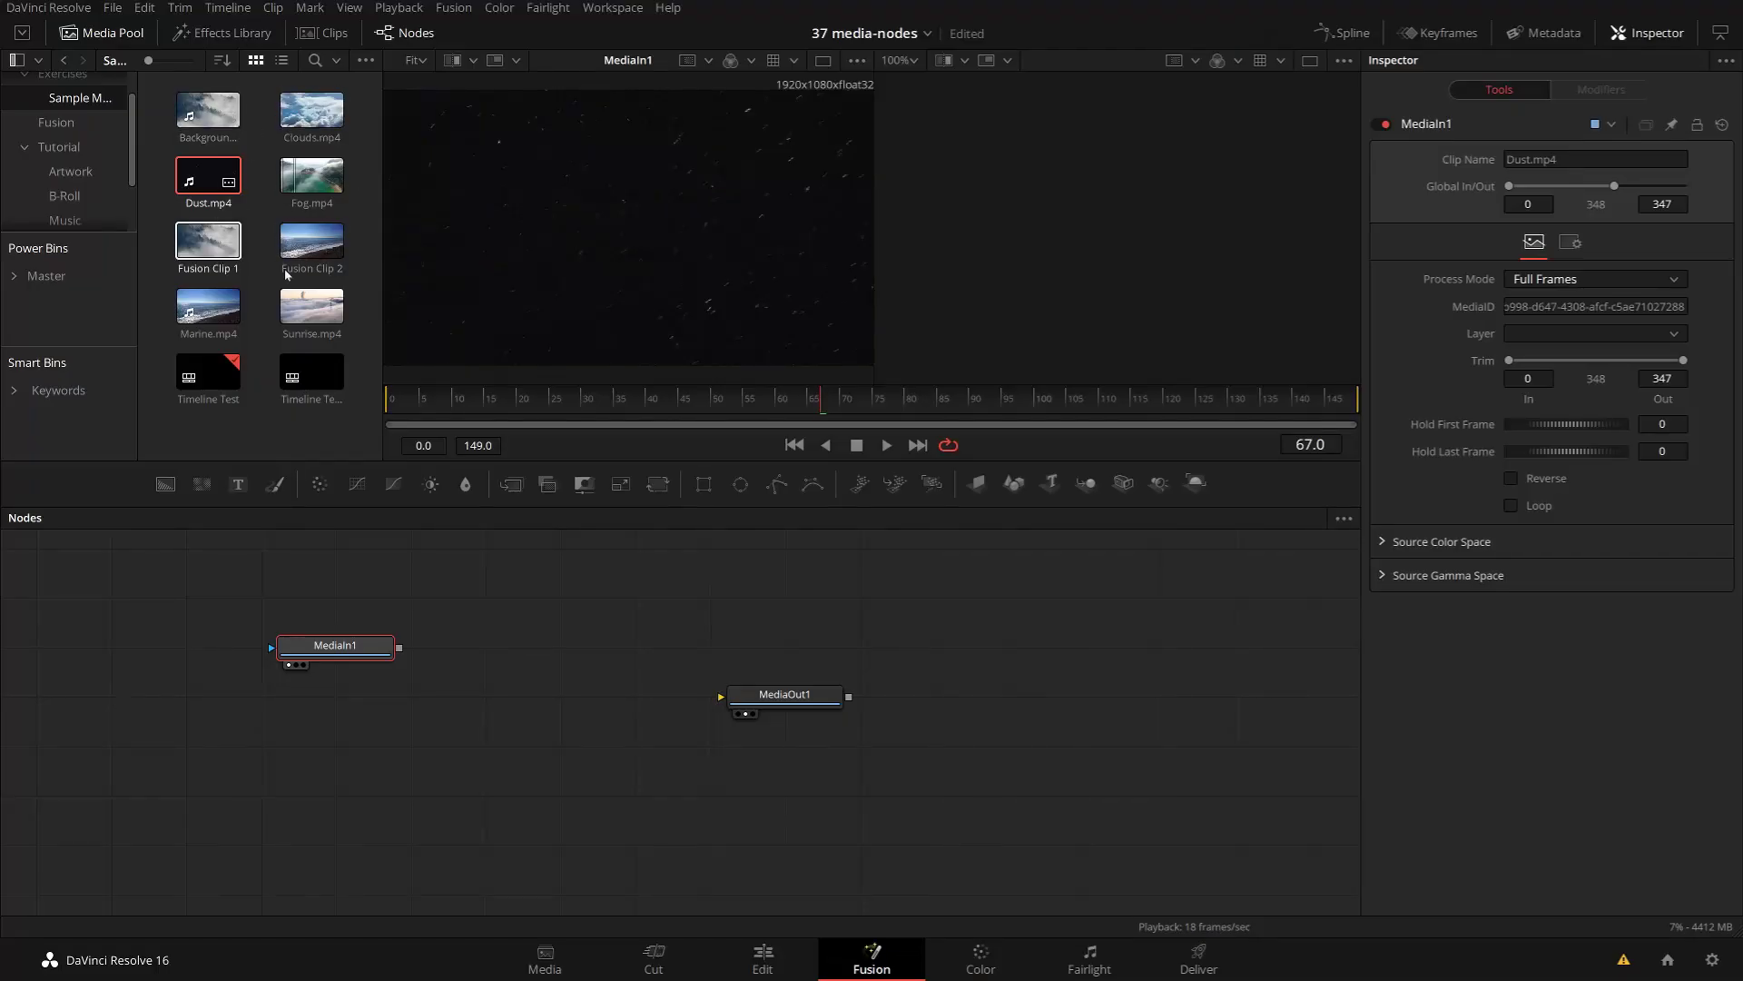
click(107, 36)
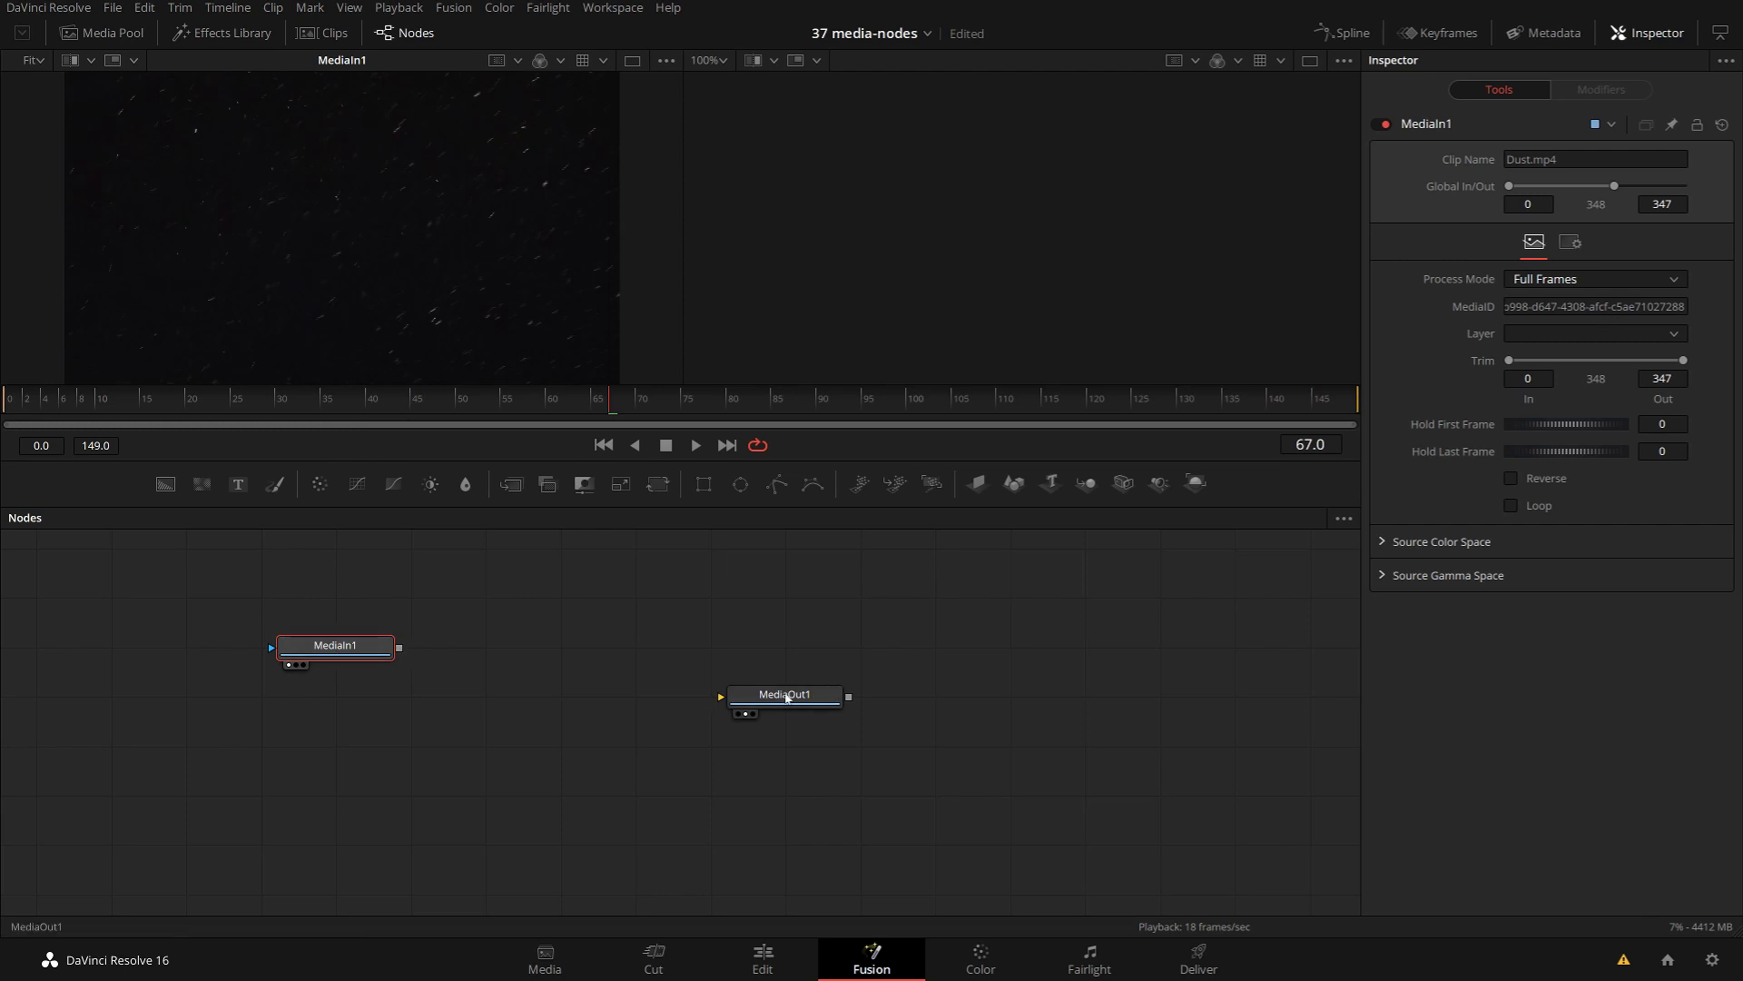
click(786, 697)
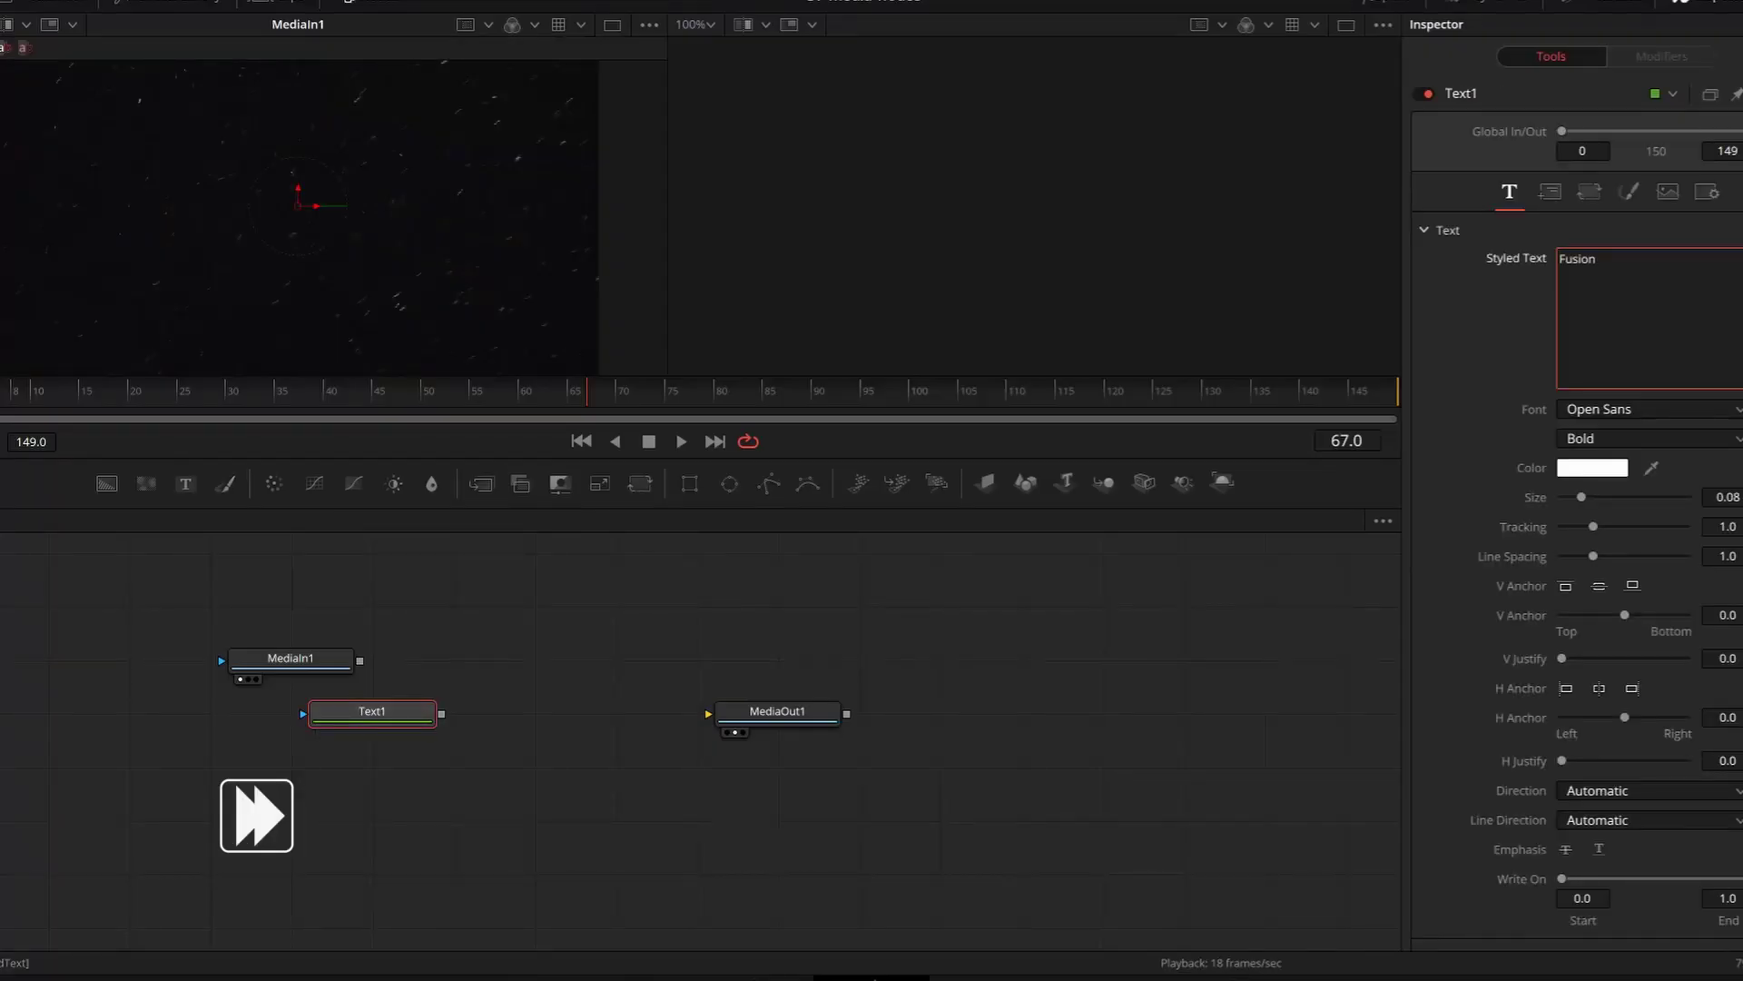
Step: Set the title text to 'Fusion Pipeline' in Georgia, enlarge it, and wire it to the output
text(Pipeline)
click(1648, 409)
click(1598, 436)
drag(442, 714, 708, 714)
mouse_move(1581, 497)
mouse_down()
mouse_move(1618, 496)
mouse_move(1602, 496)
mouse_up()
Step: Give the title a red-to-black gradient shading fill
click(1628, 190)
click(1648, 470)
click(1707, 599)
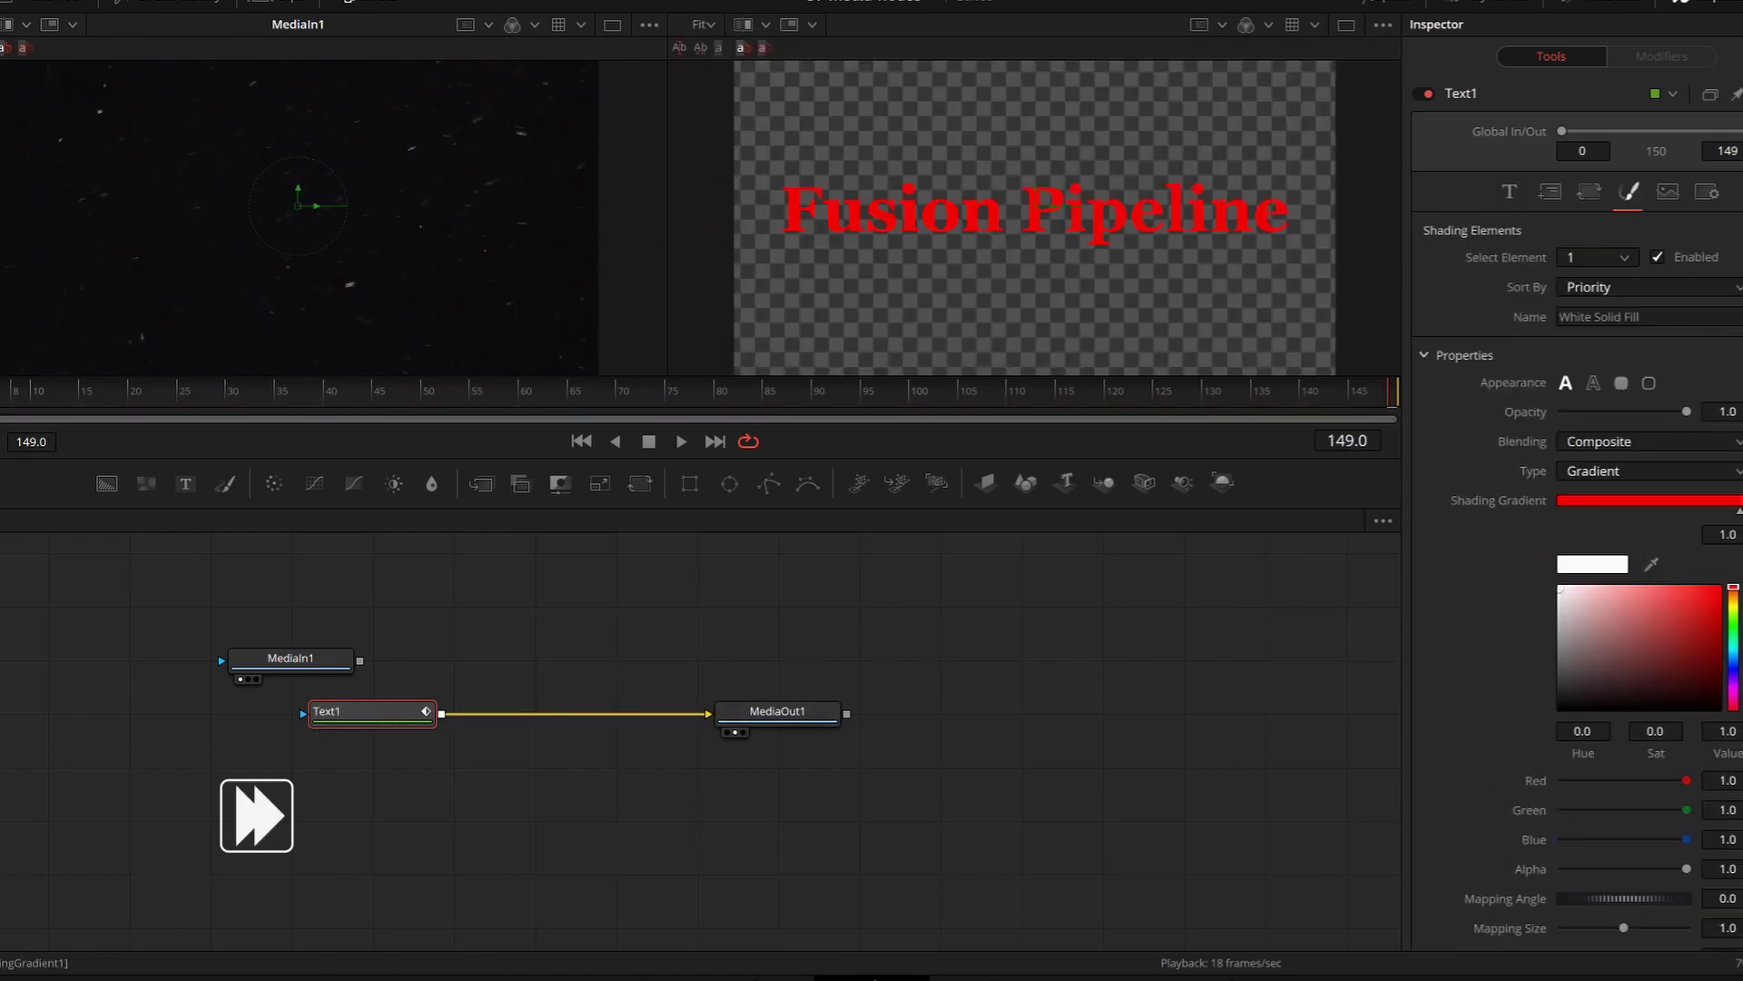
click(1619, 501)
click(1719, 708)
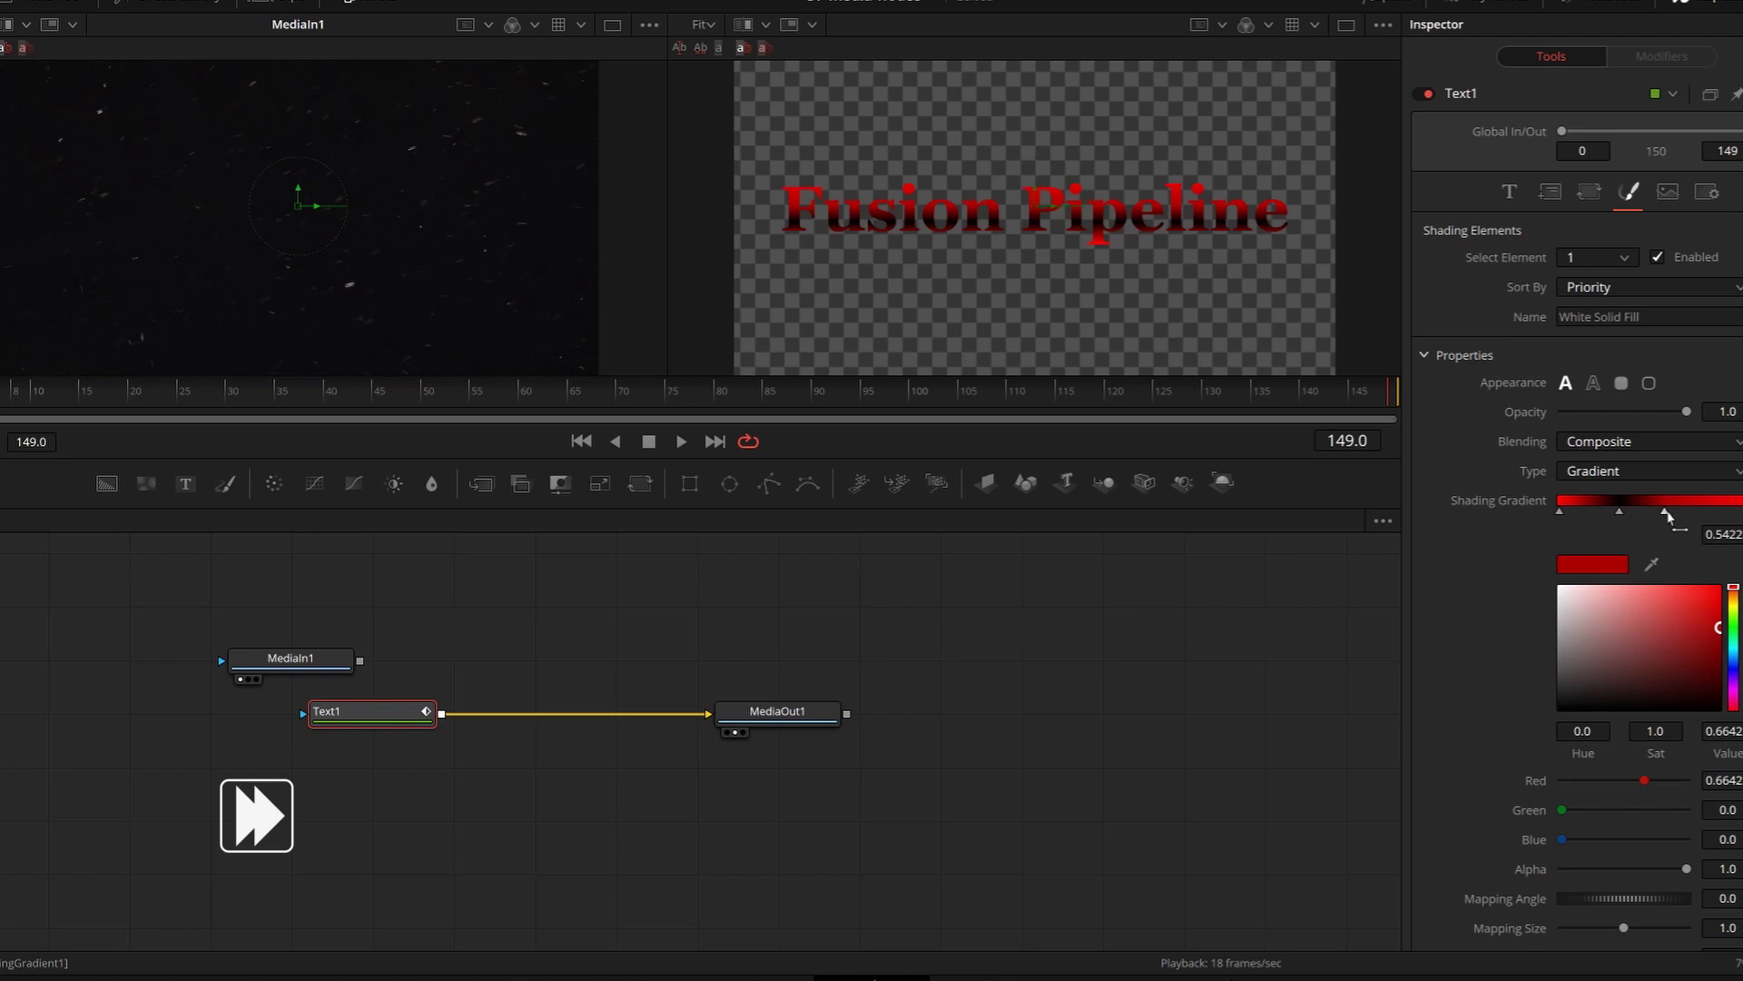
Step: Merge the title over a new Background, then Screen-merge the dust footage over it
click(273, 484)
click(520, 483)
click(1626, 316)
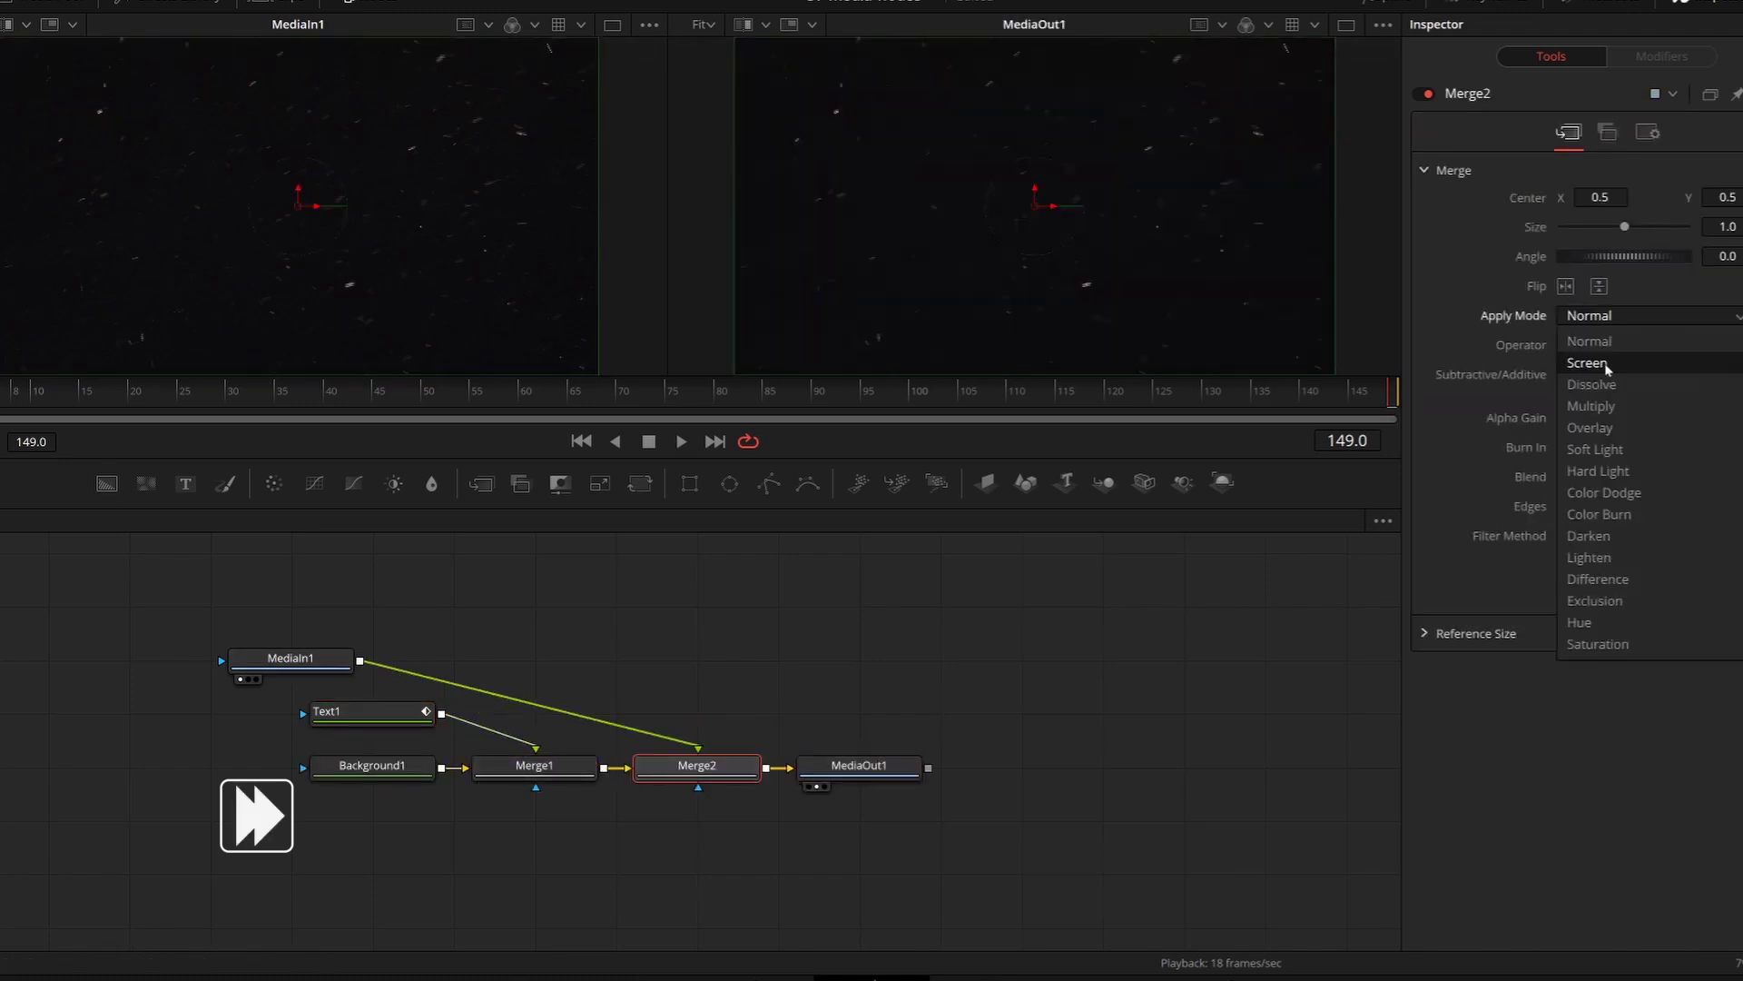
click(290, 766)
Step: Add a FastNoise generator feeding the title and raise its contrast
drag(146, 483, 302, 712)
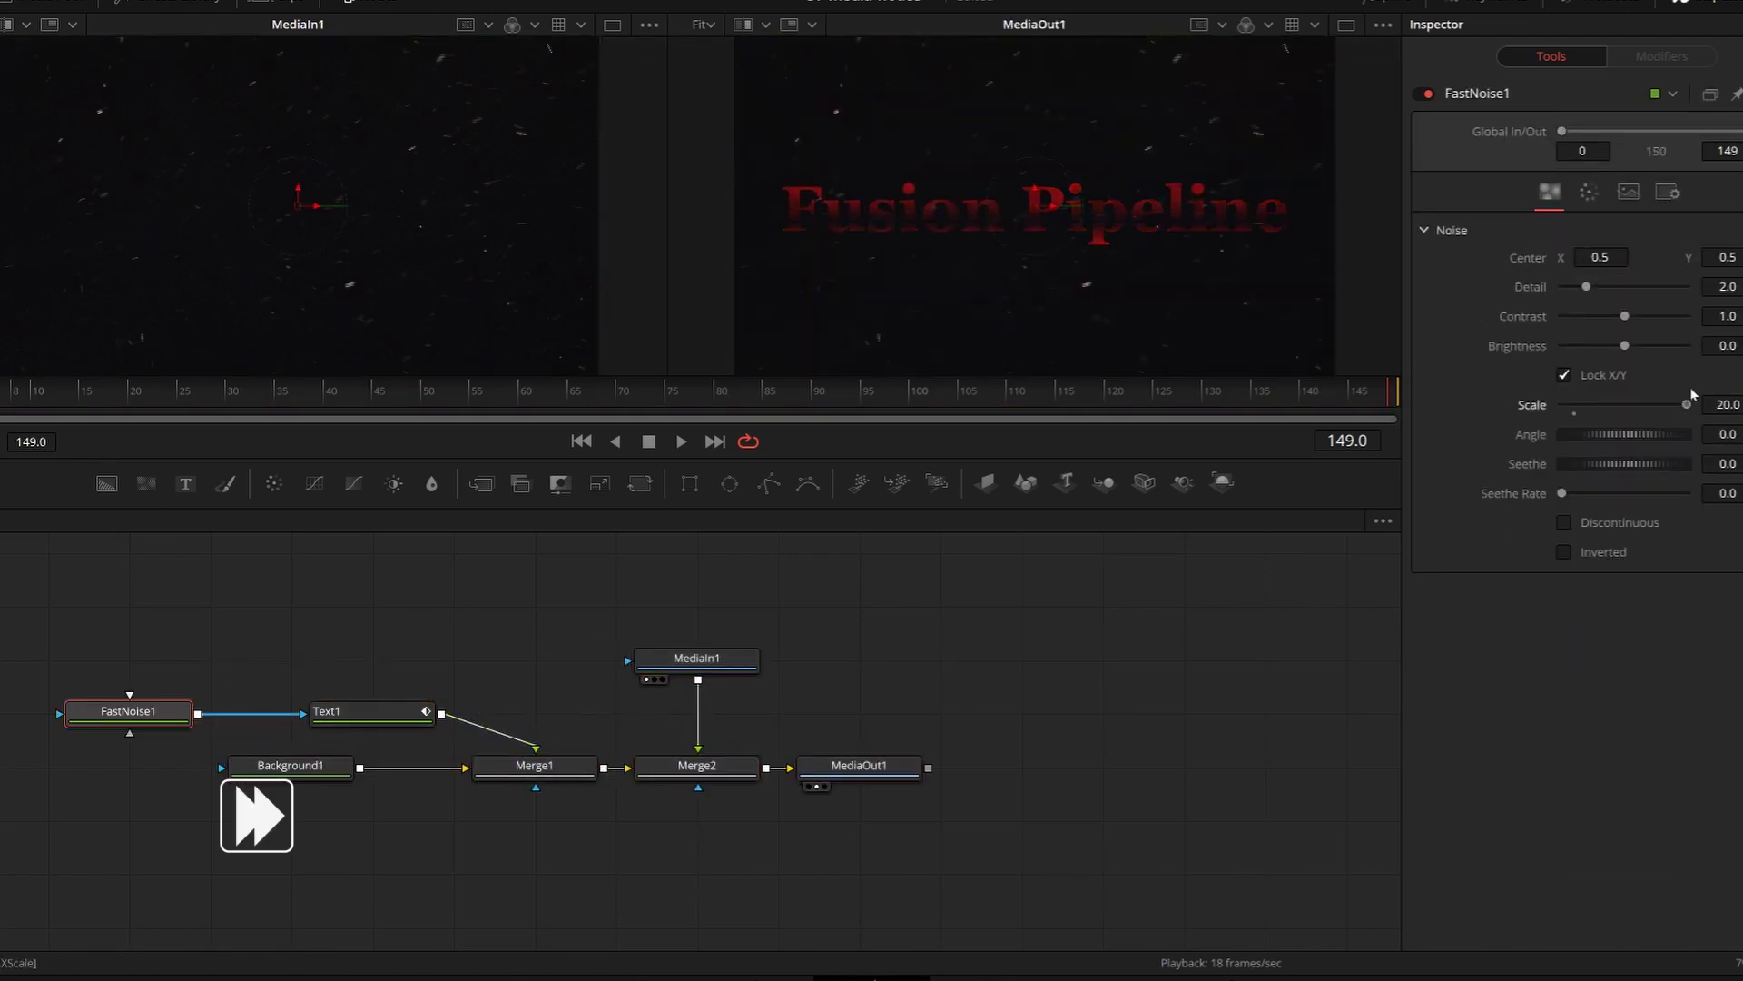
key(1)
drag(1624, 316, 1662, 316)
Step: Shift the output nodes right and insert a SoftGlow between Merge1 and Merge2
drag(617, 635, 944, 799)
drag(697, 766, 1021, 765)
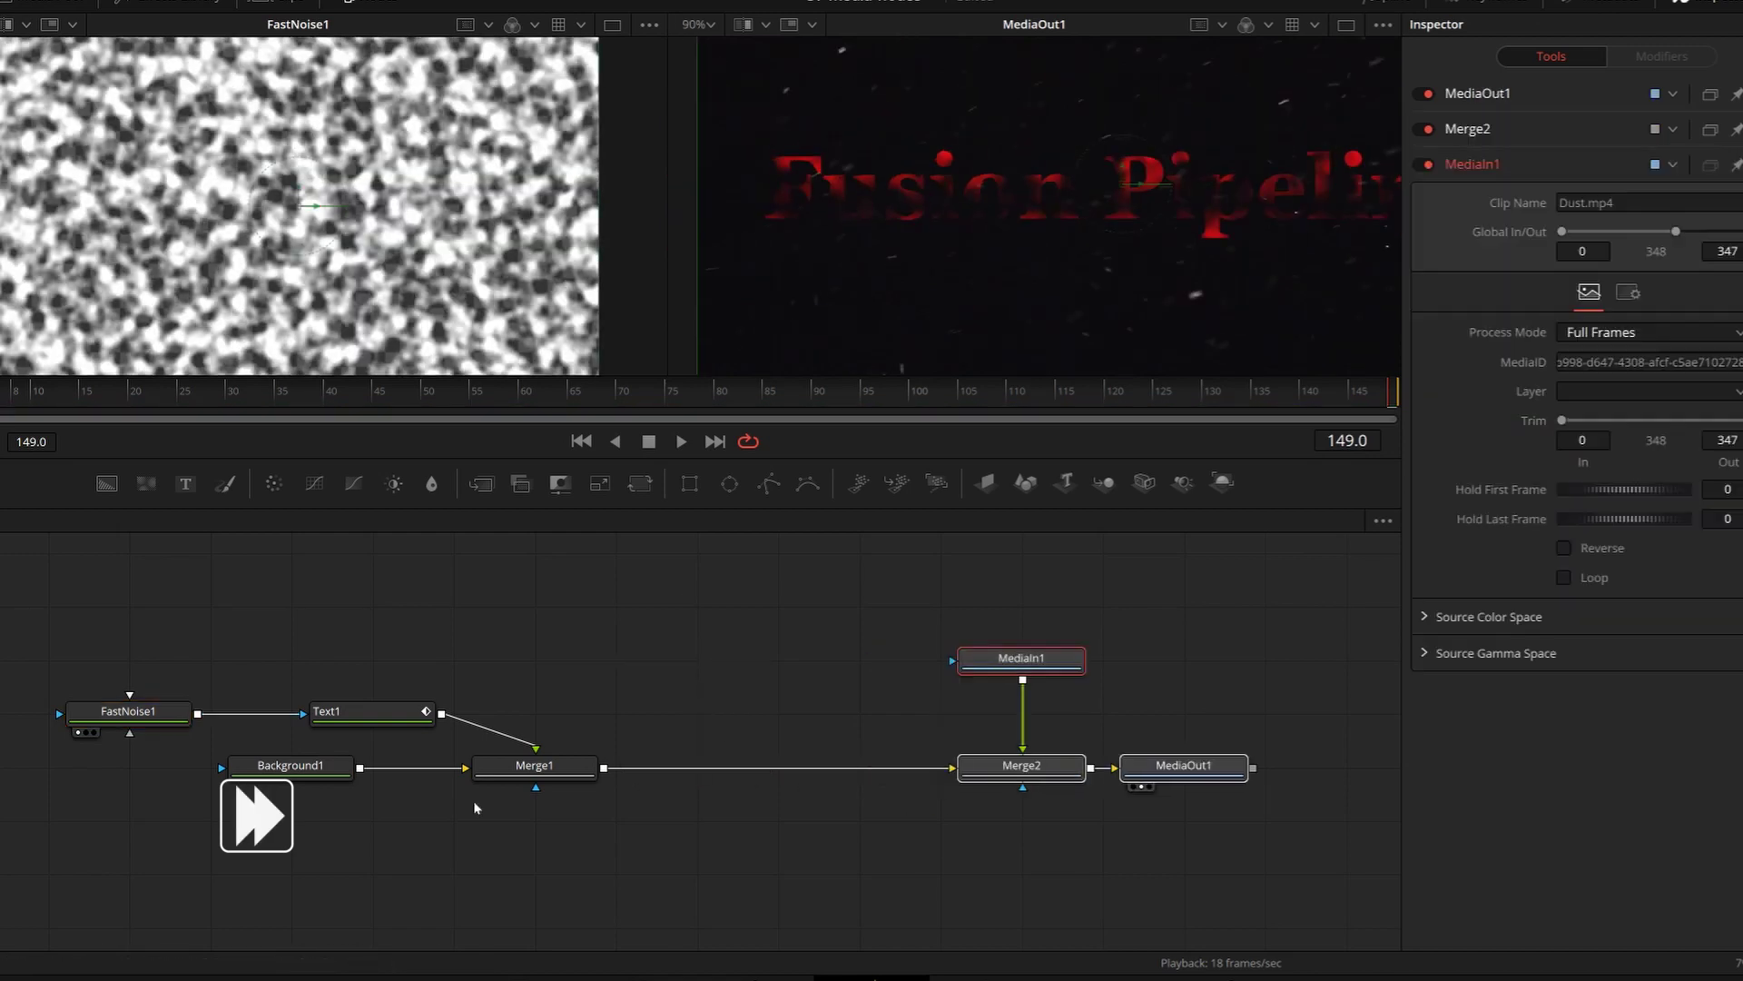
drag(431, 483, 696, 766)
Step: Brighten and offset the noise pattern, and darken the background with Lift -0.08
click(128, 711)
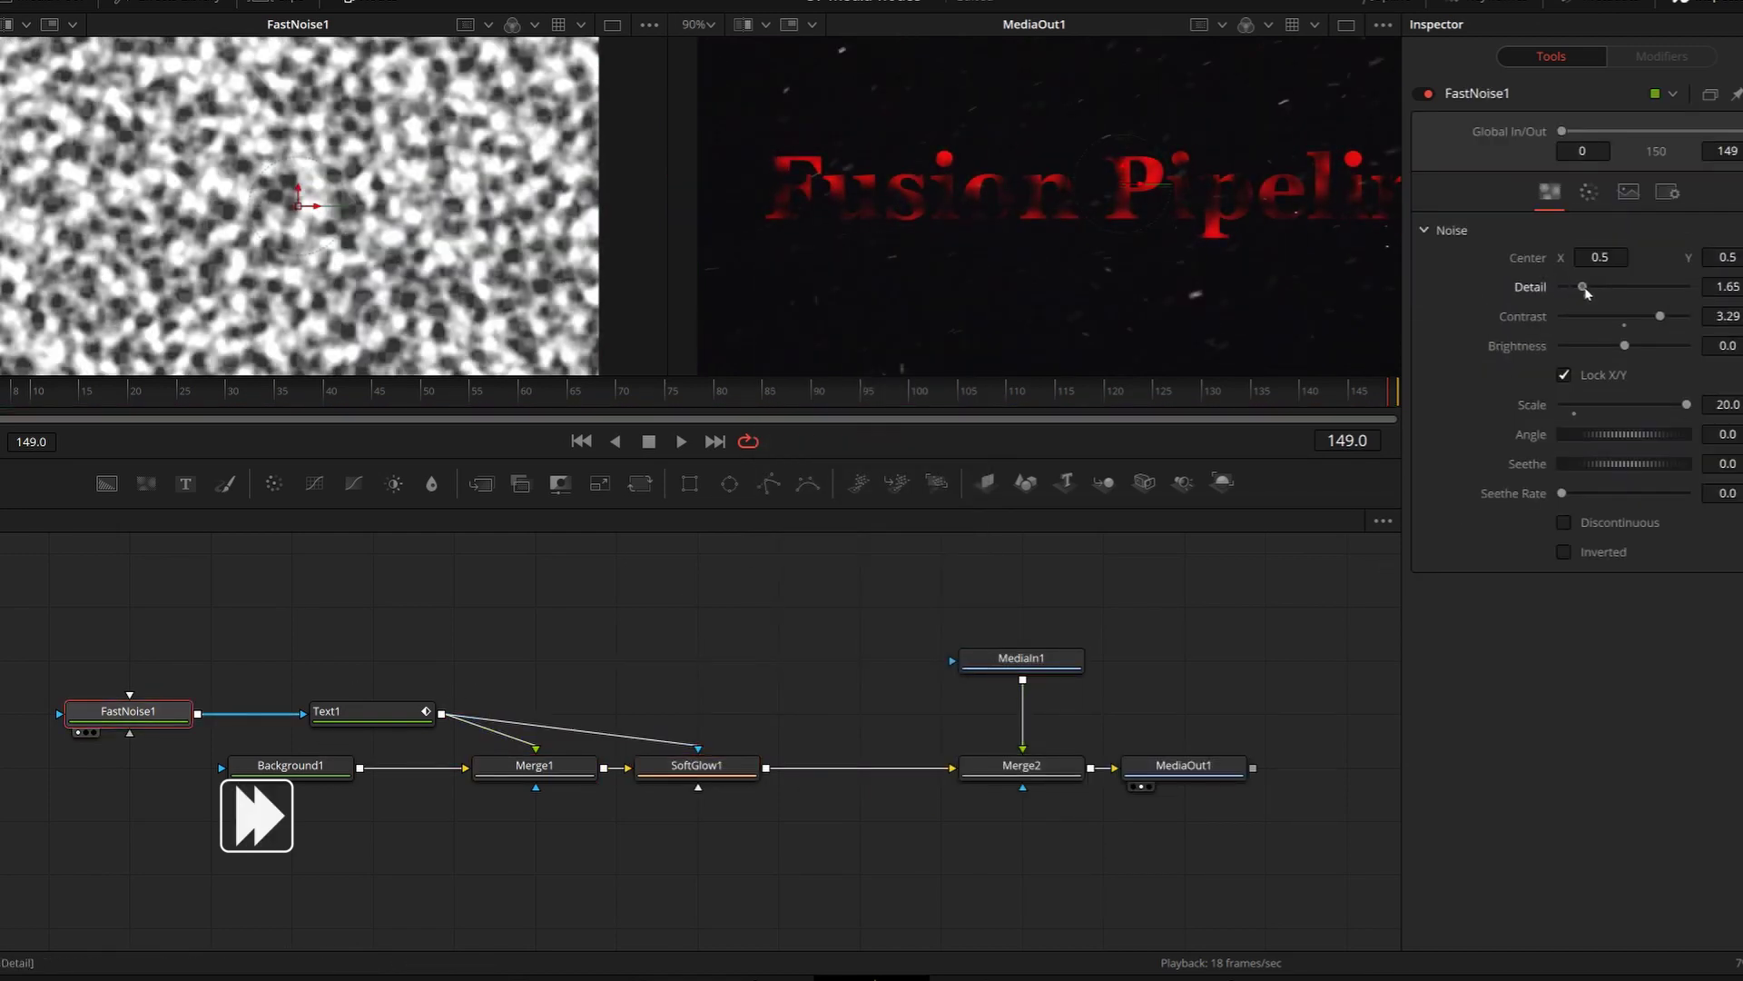
drag(1625, 346, 1649, 346)
drag(1143, 187, 1182, 191)
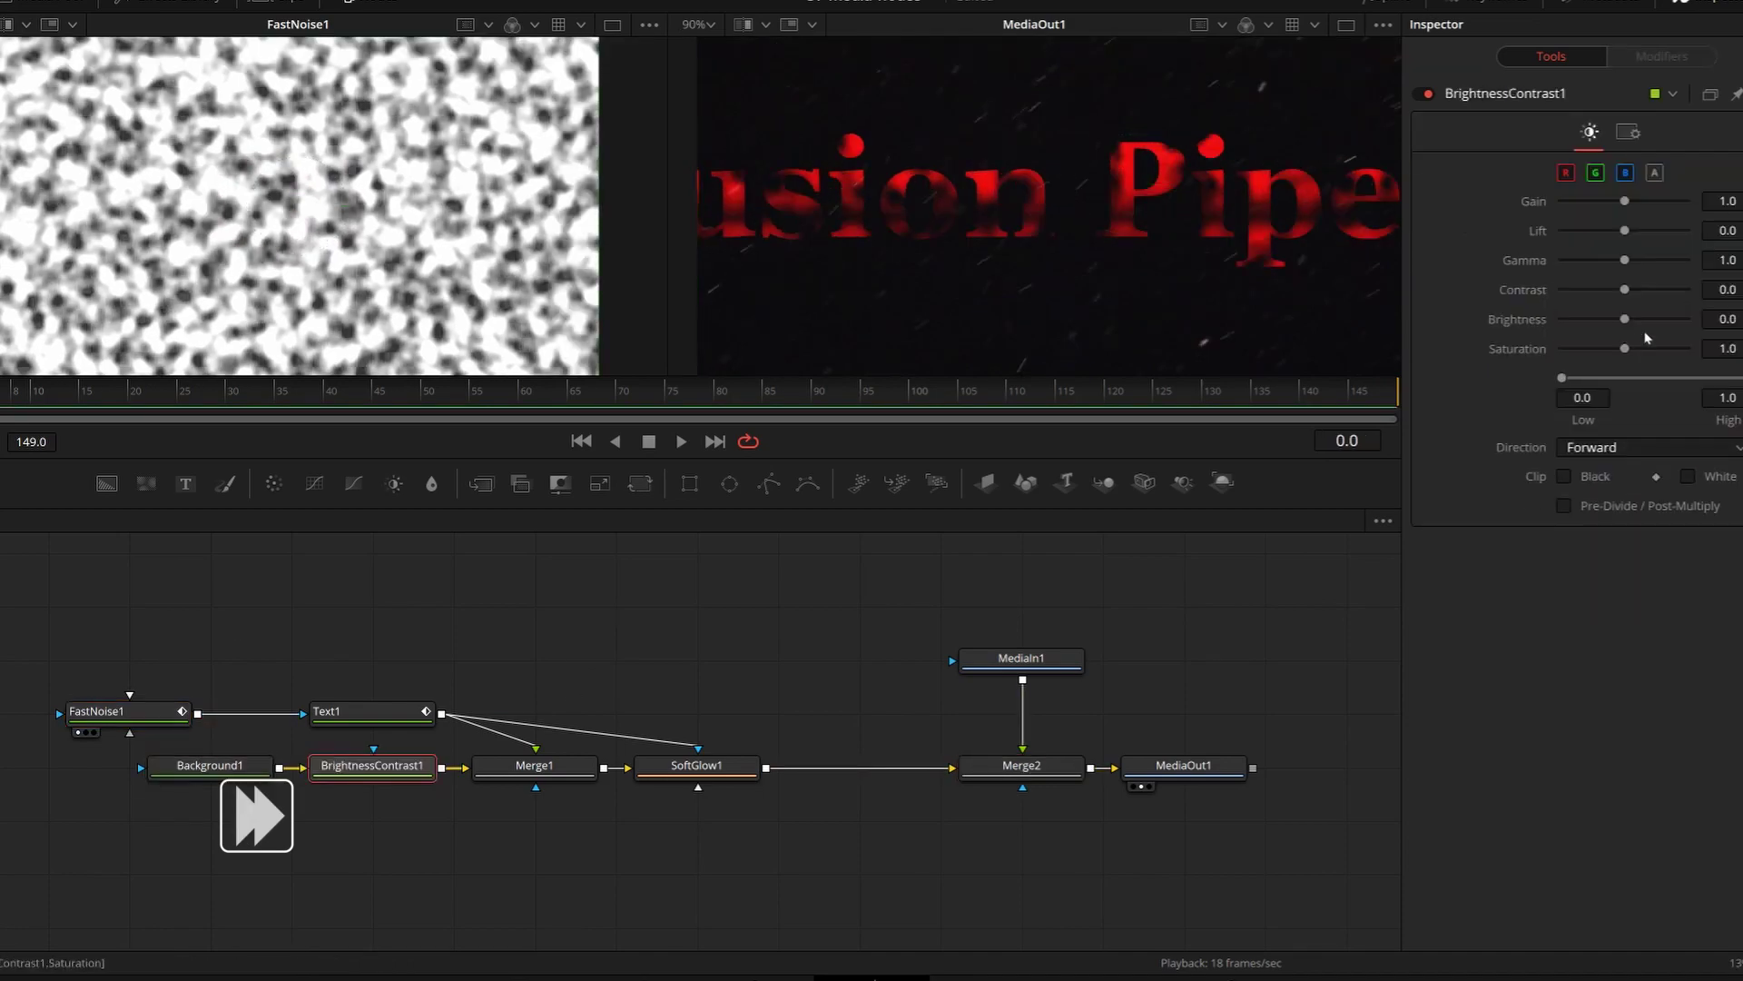
drag(1625, 231, 1622, 232)
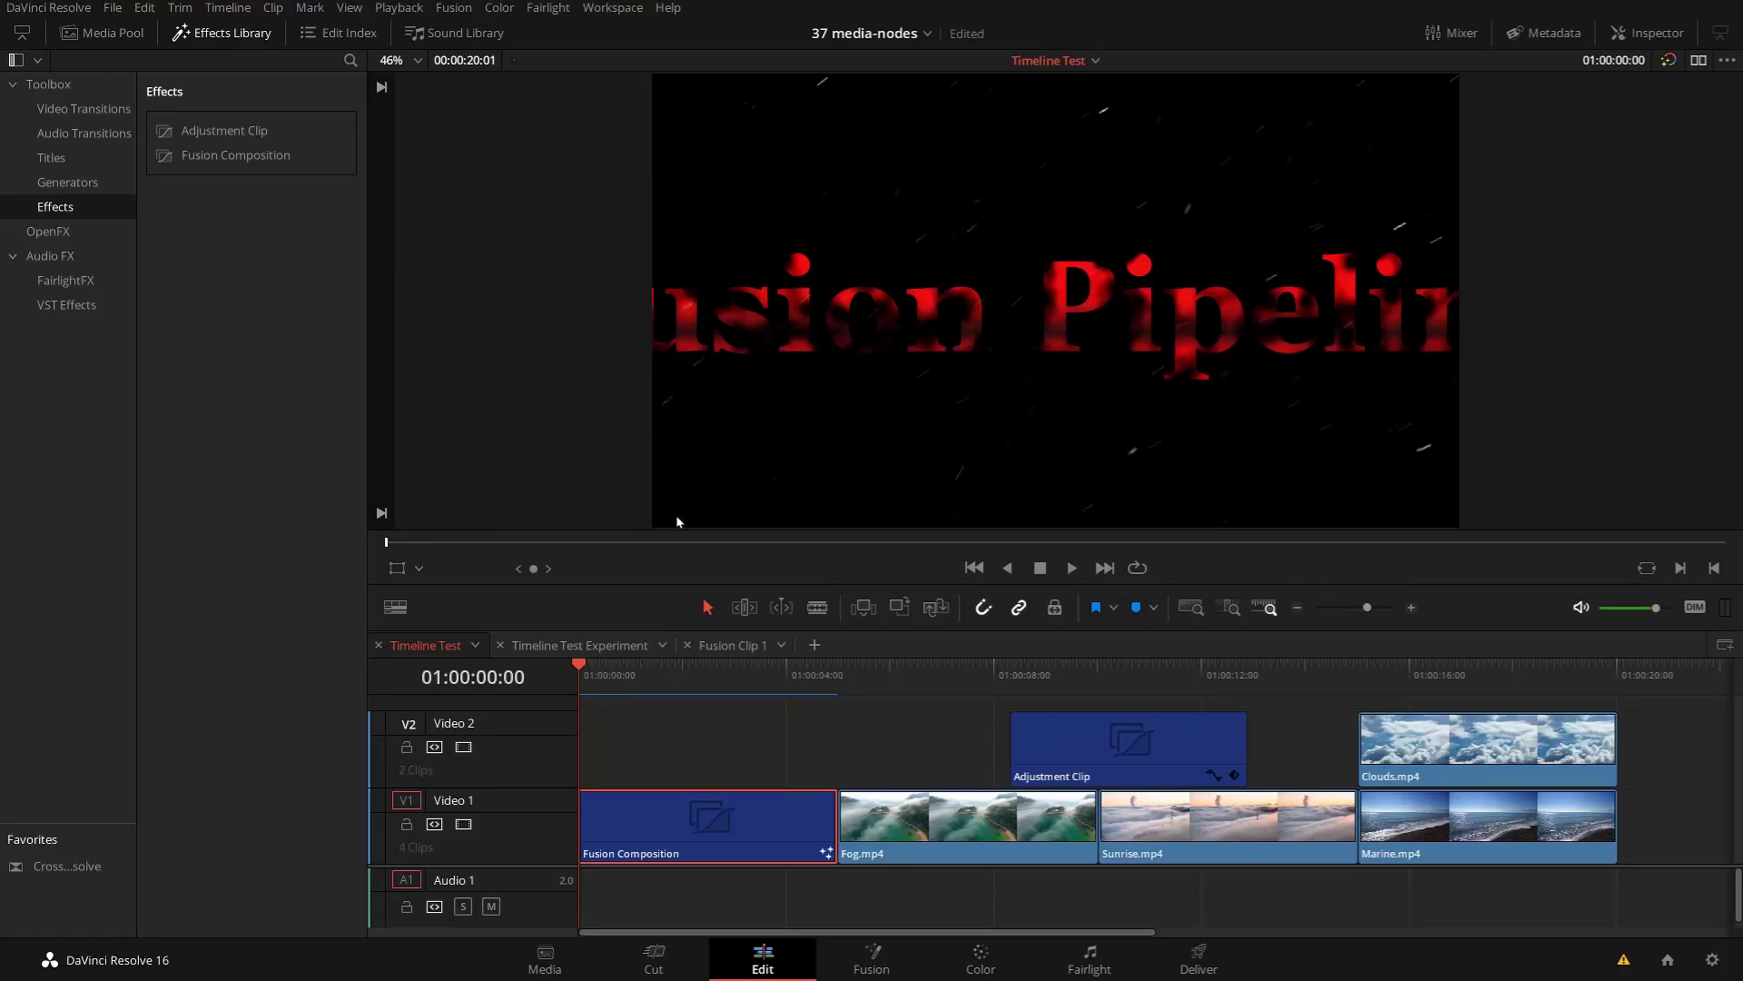
Step: Play Timeline Test to preview the red 'Fusion Pipeline' title, then select its clip
key(space)
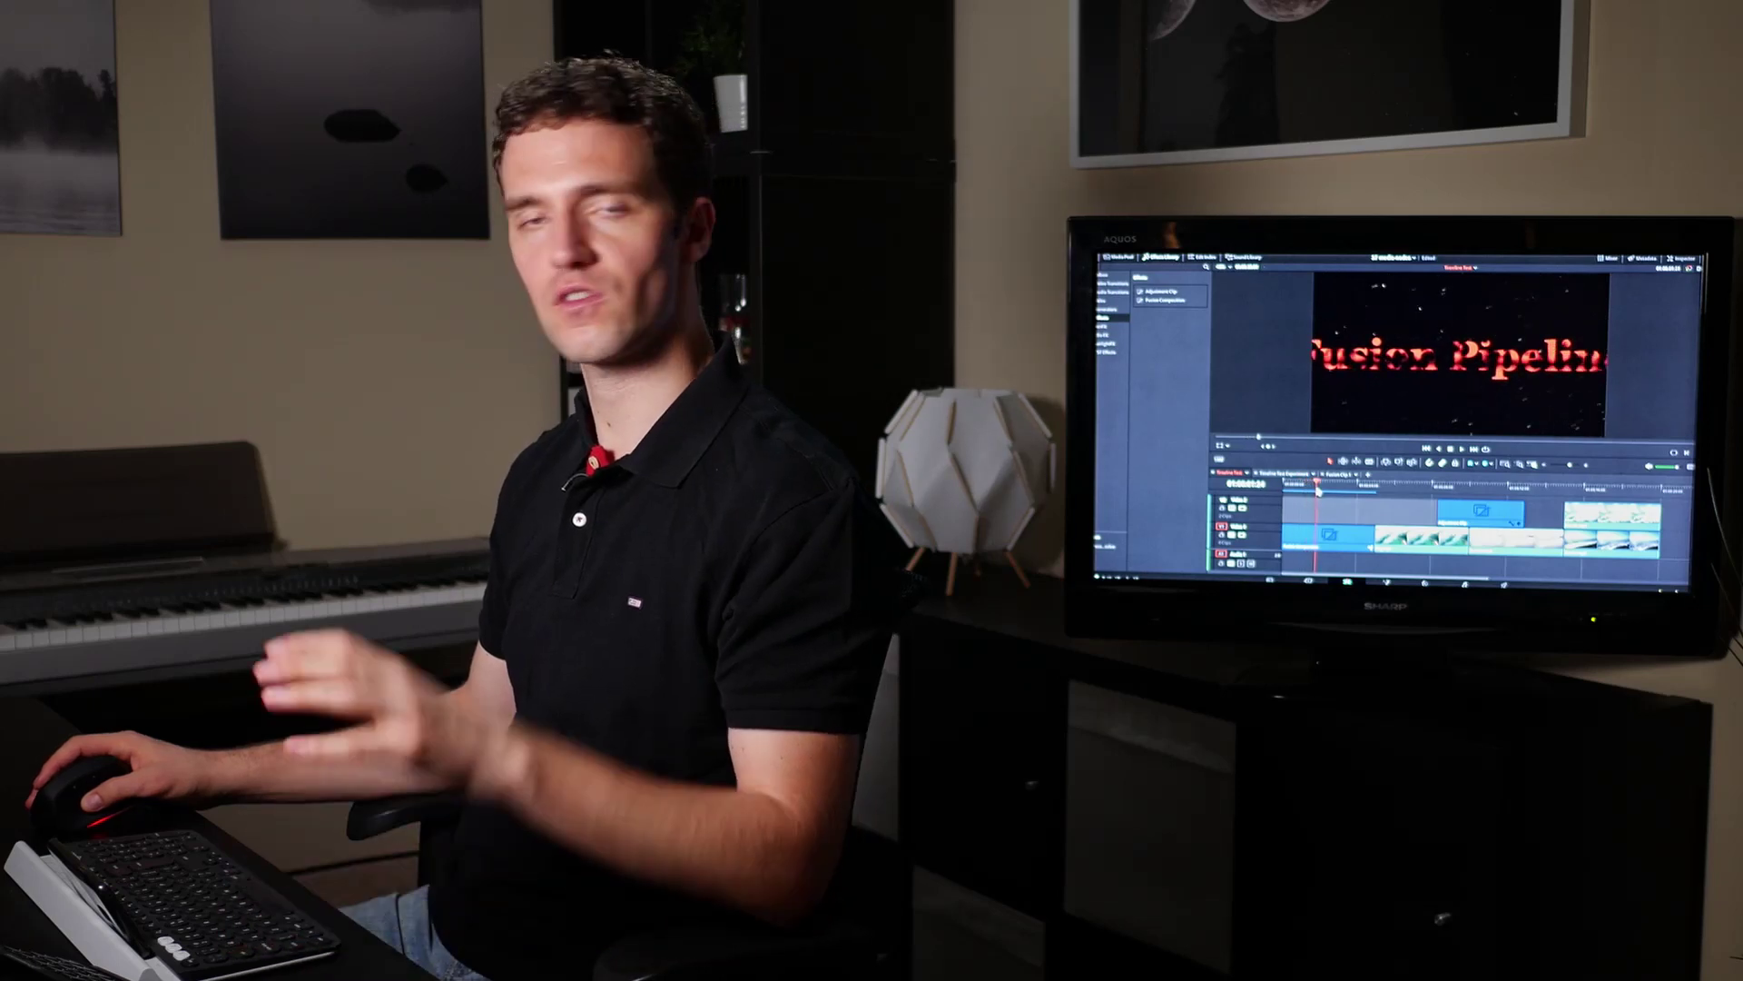
click(1328, 542)
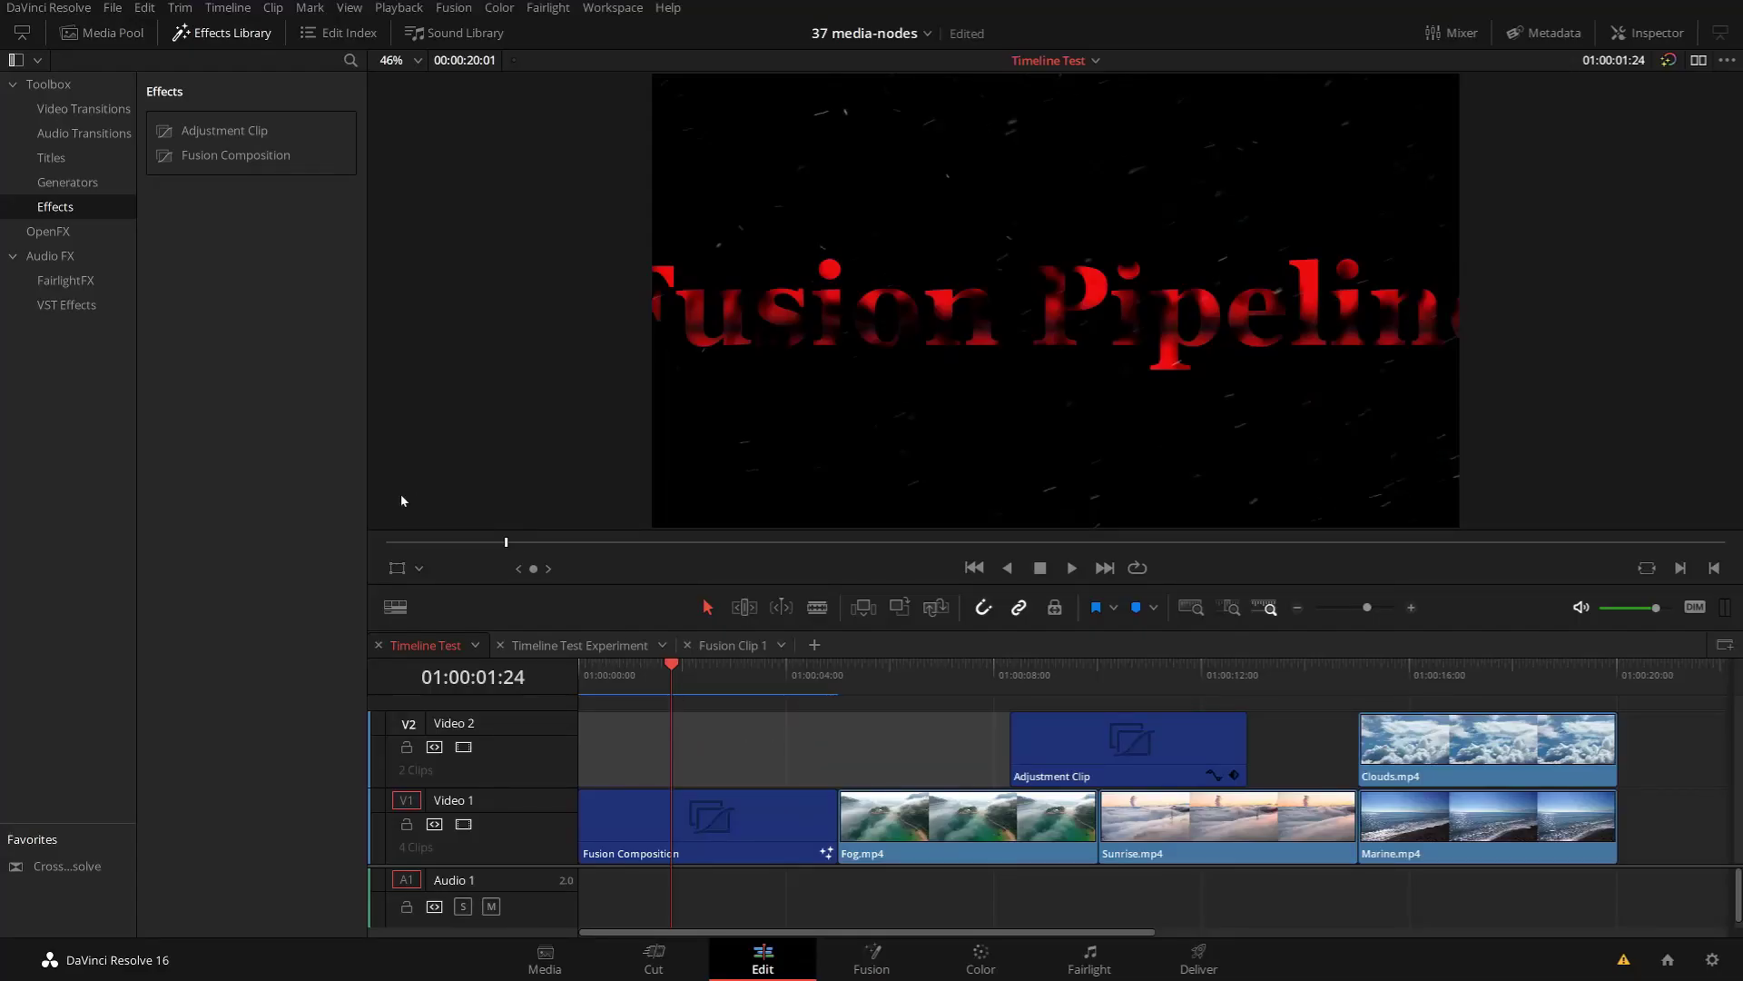
Step: Turn on the Transform overlay, test-scale the title clip and undo, then park on Fog.mp4
click(397, 569)
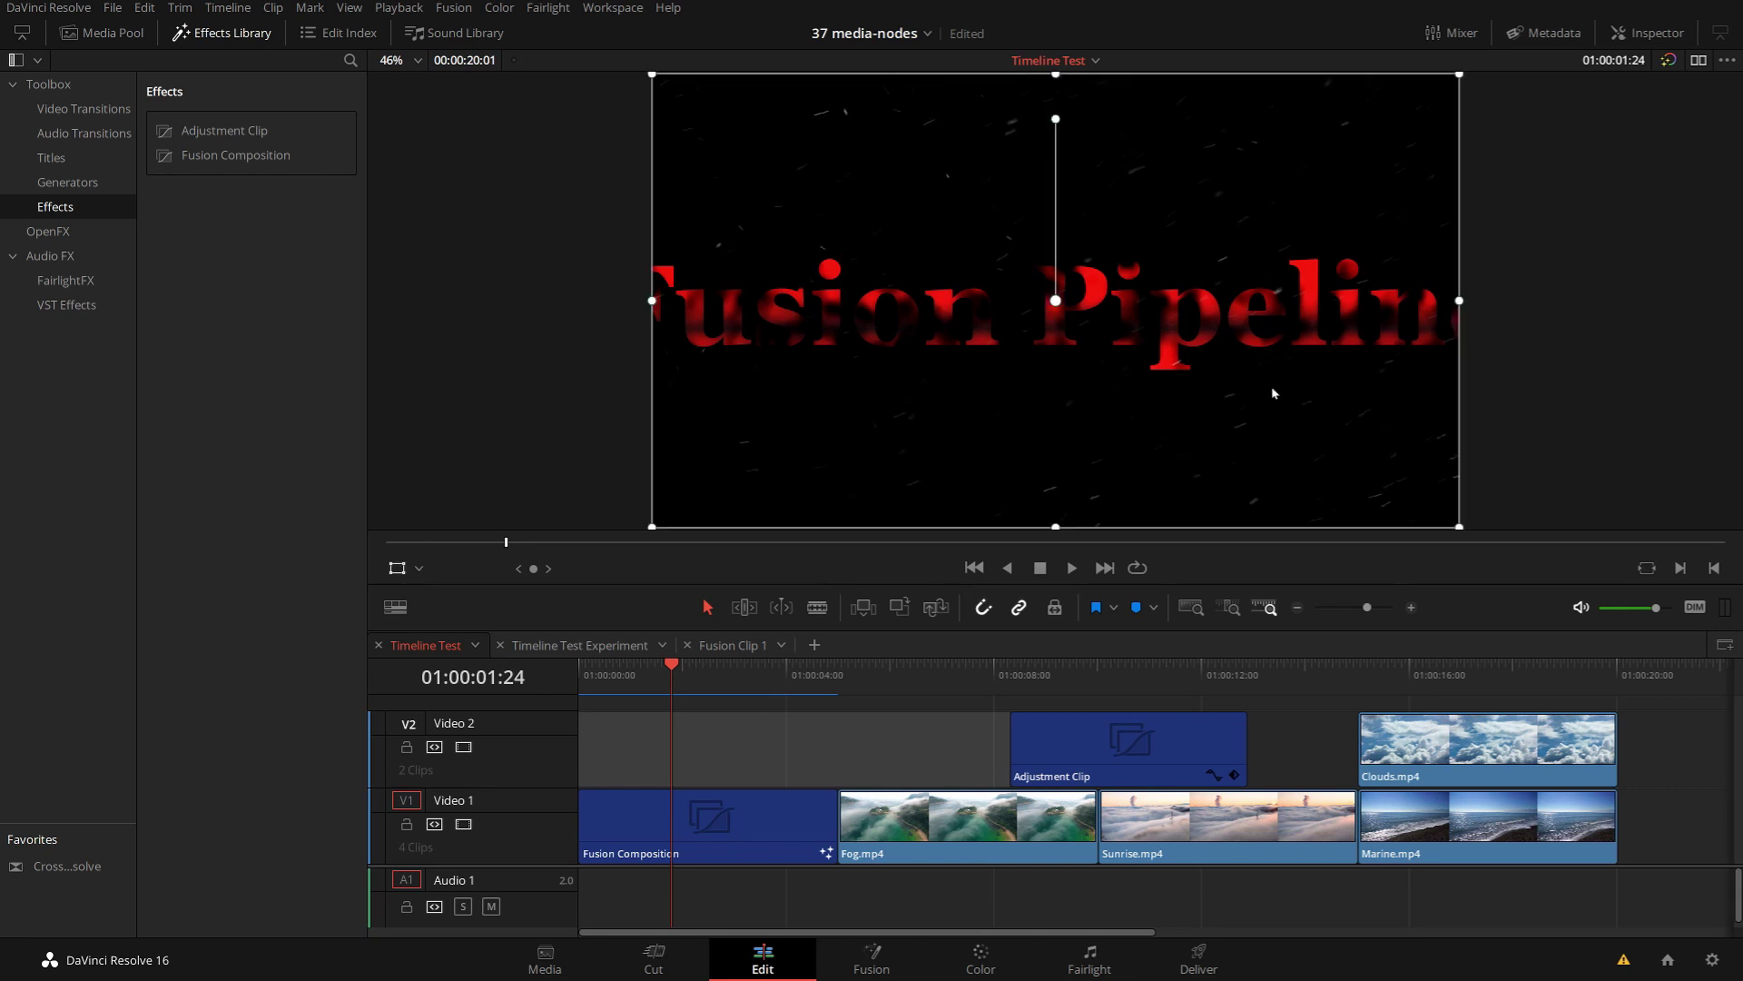
drag(1461, 78, 1360, 166)
key(ctrl+z)
click(877, 688)
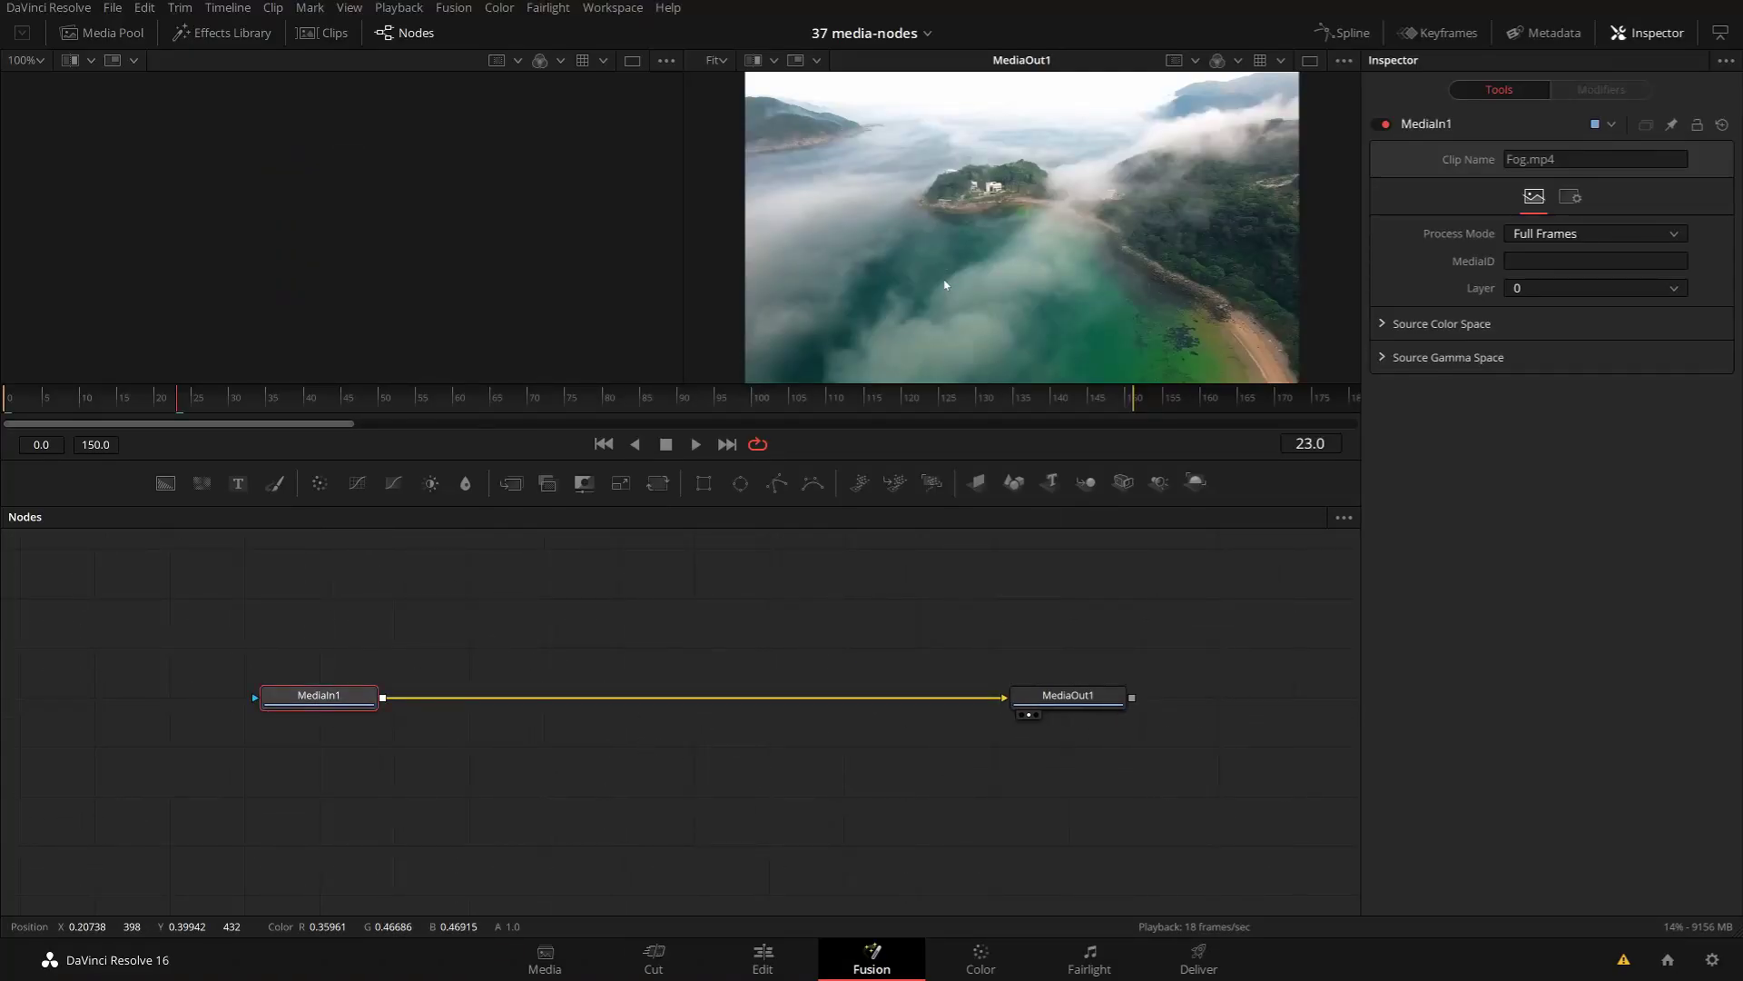
Step: Merge a FastNoise layer over the fog footage and arrange FastNoise1, Merge1 and MediaIn1
click(207, 484)
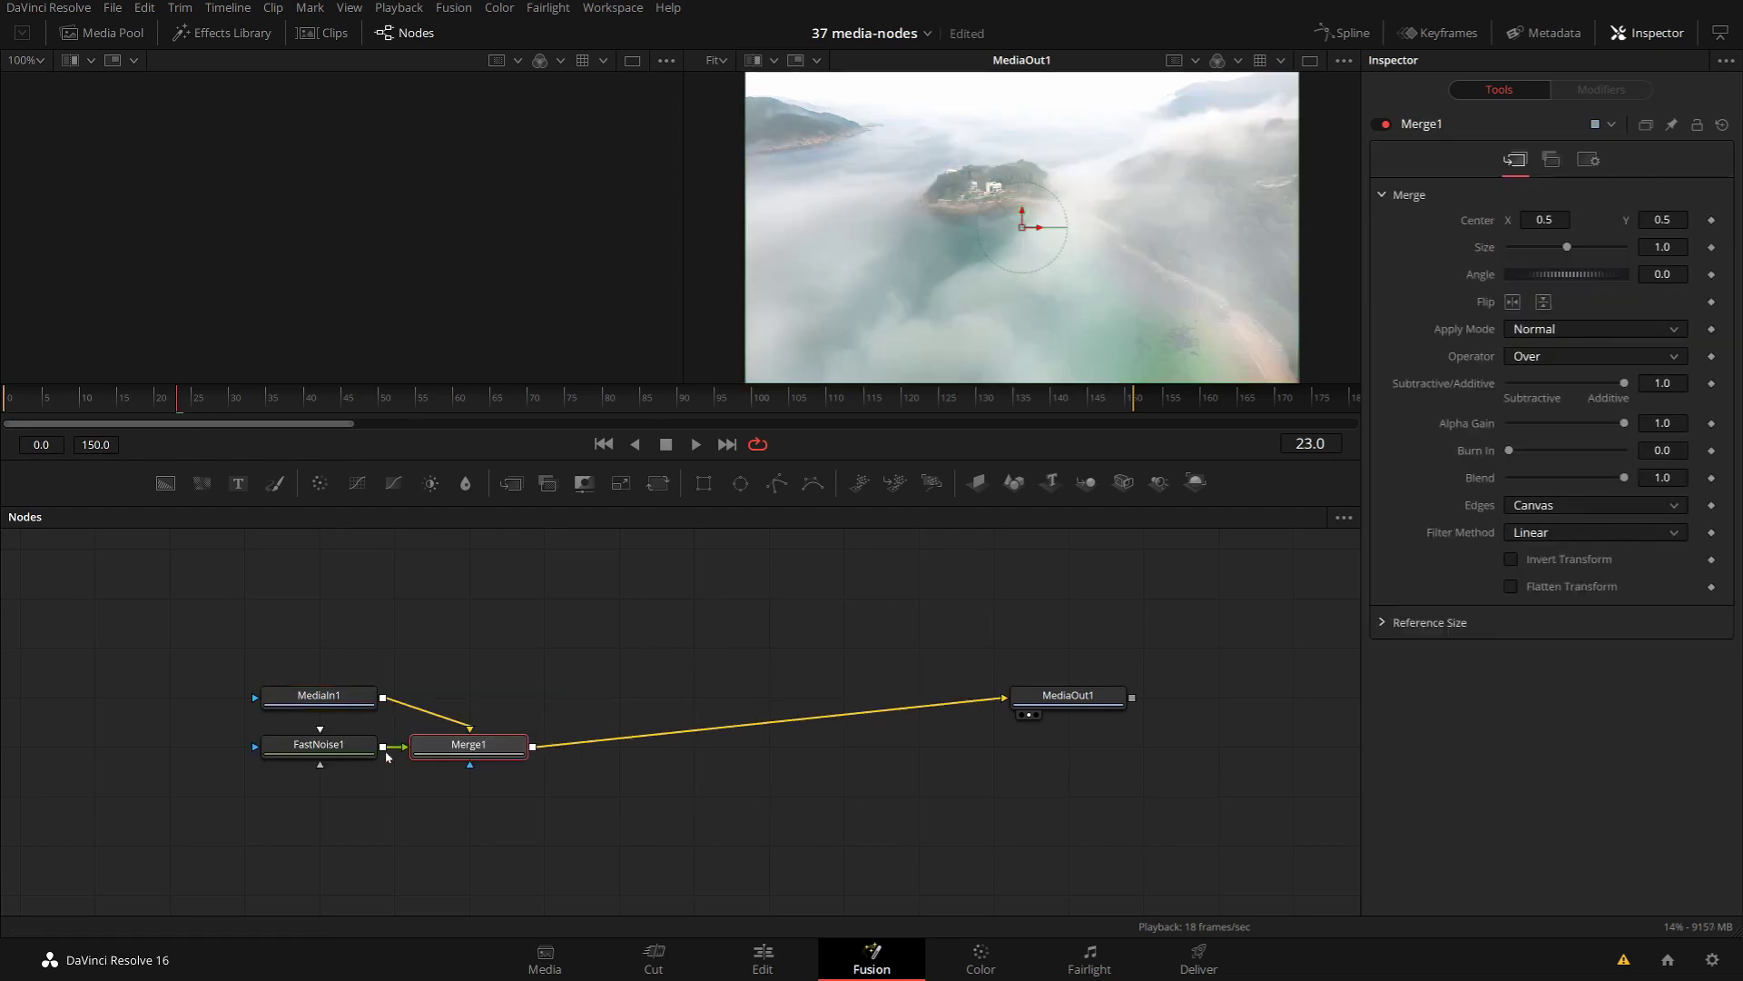
drag(333, 754, 483, 606)
drag(359, 696, 284, 697)
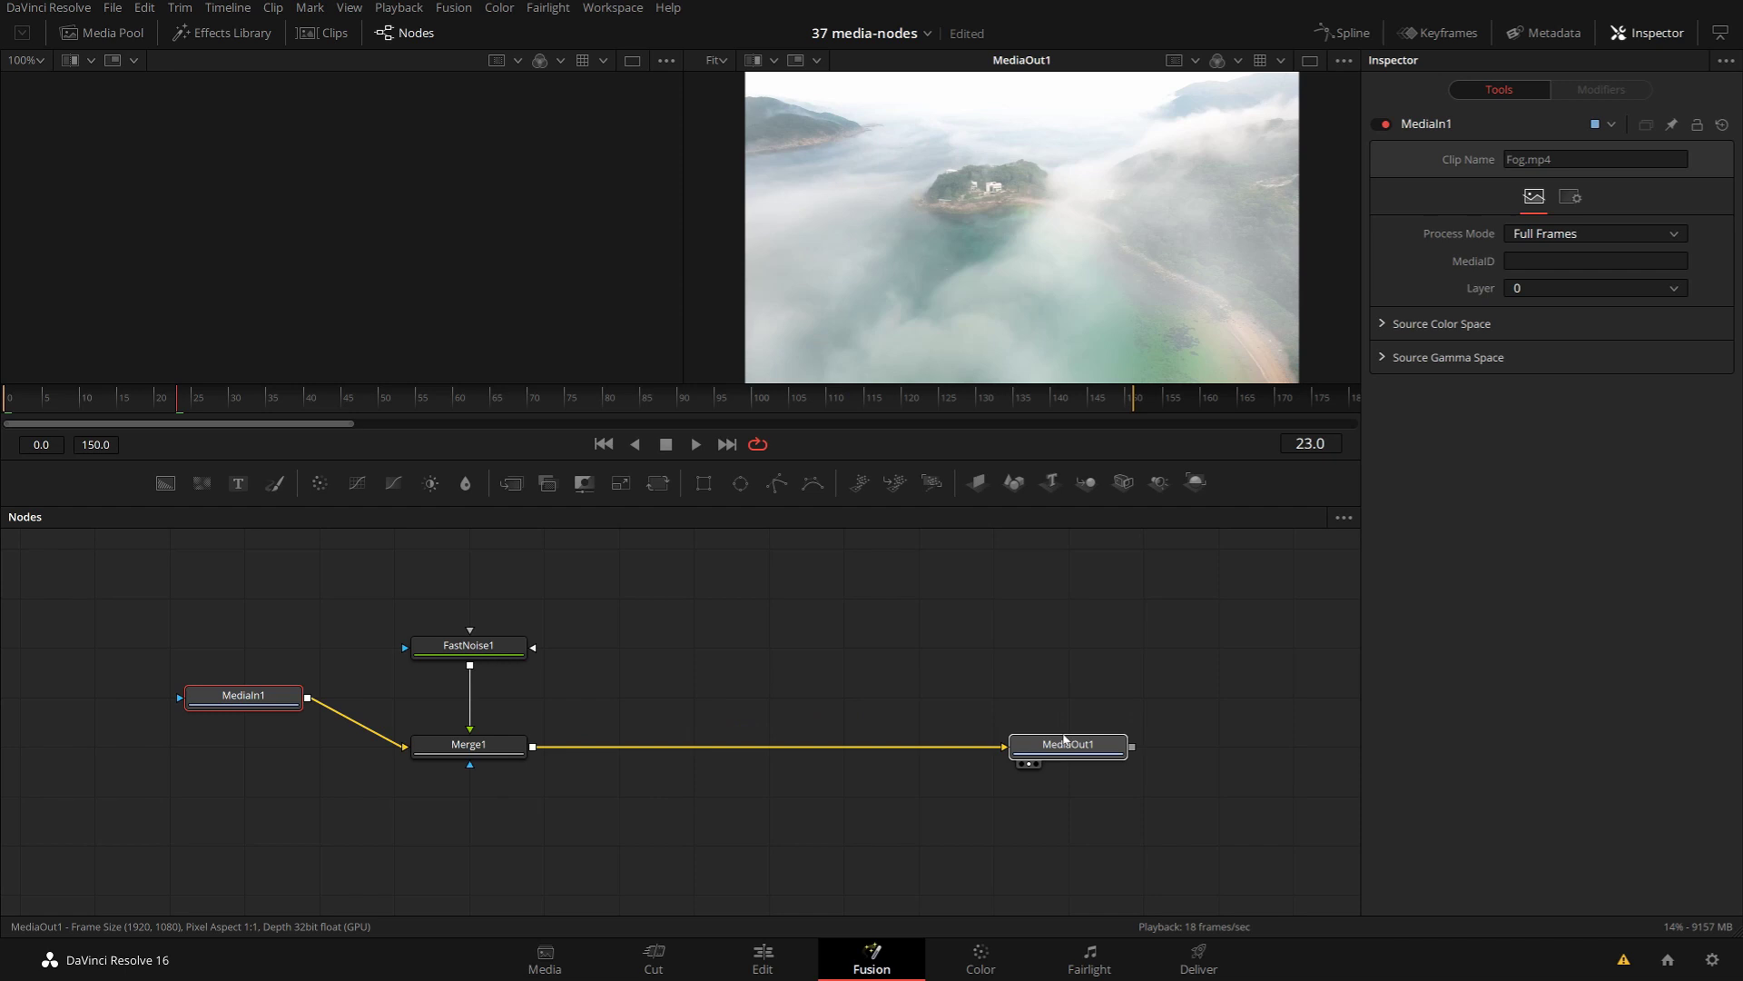
click(1064, 741)
click(767, 967)
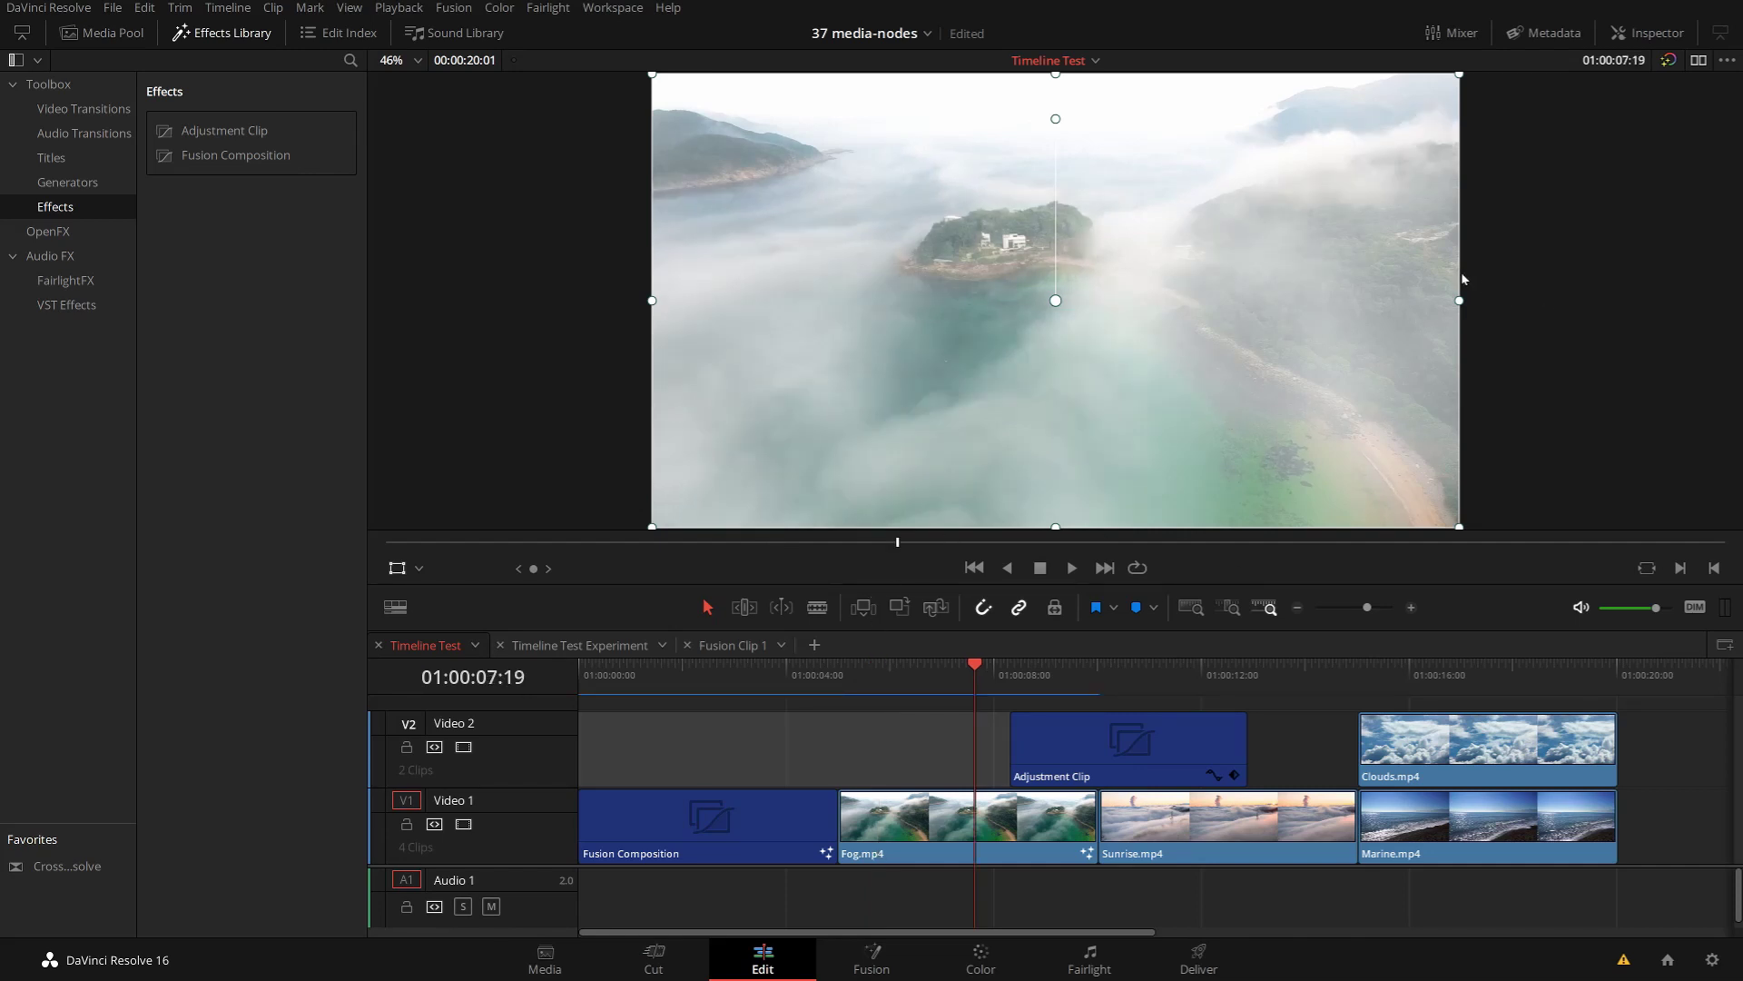
Step: Re-enable the Fusion fog effect and check the viewer's bypass options
click(1673, 62)
right_click(1677, 69)
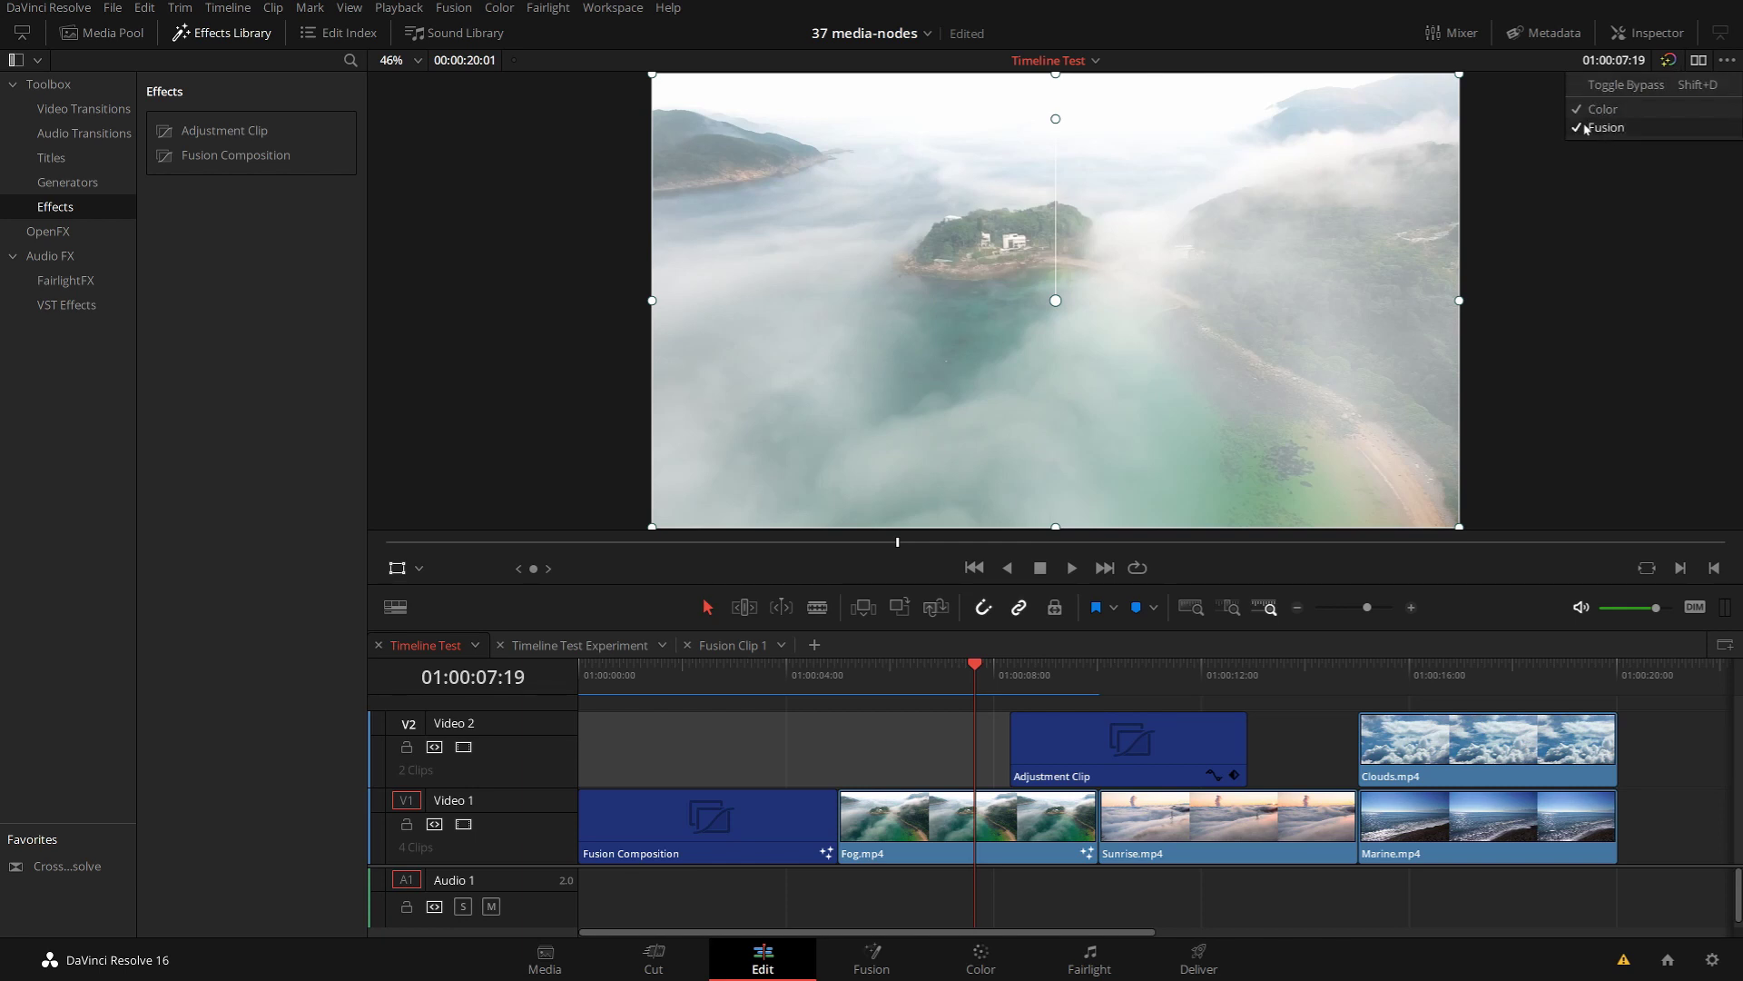
click(1168, 197)
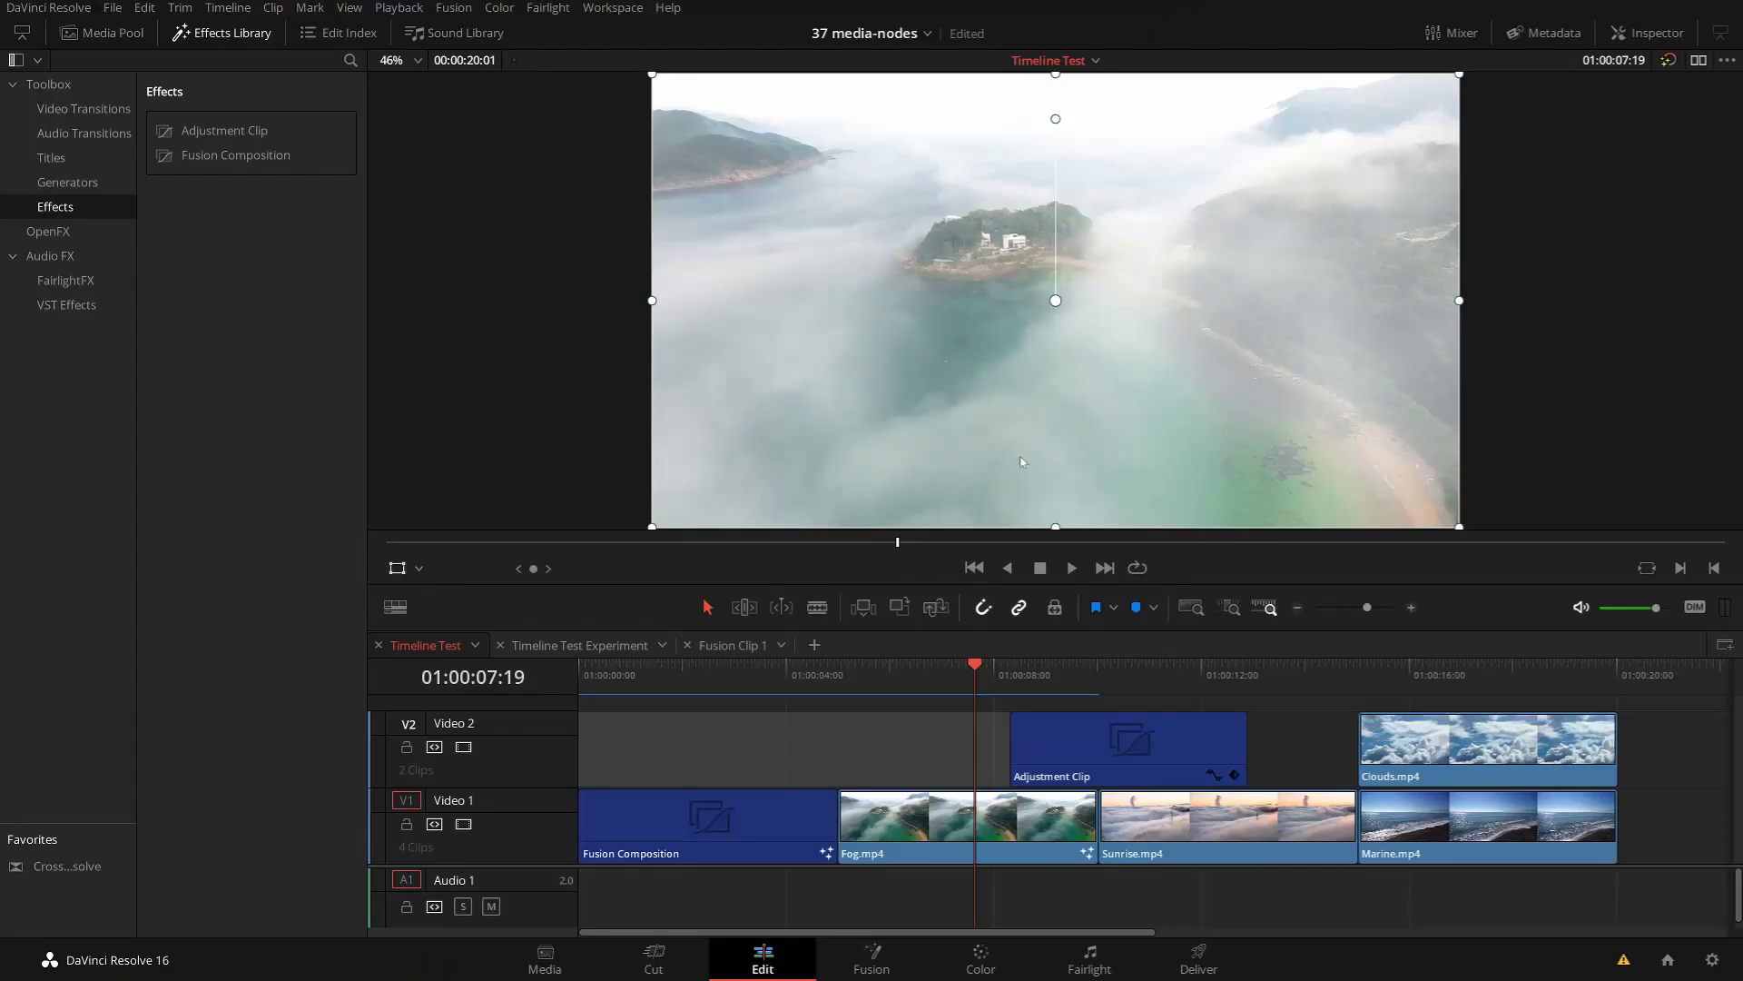
Step: Scale Fog.mp4 up slightly in frame, toggling bypass to compare with the original
scroll(844, 352, down, 2)
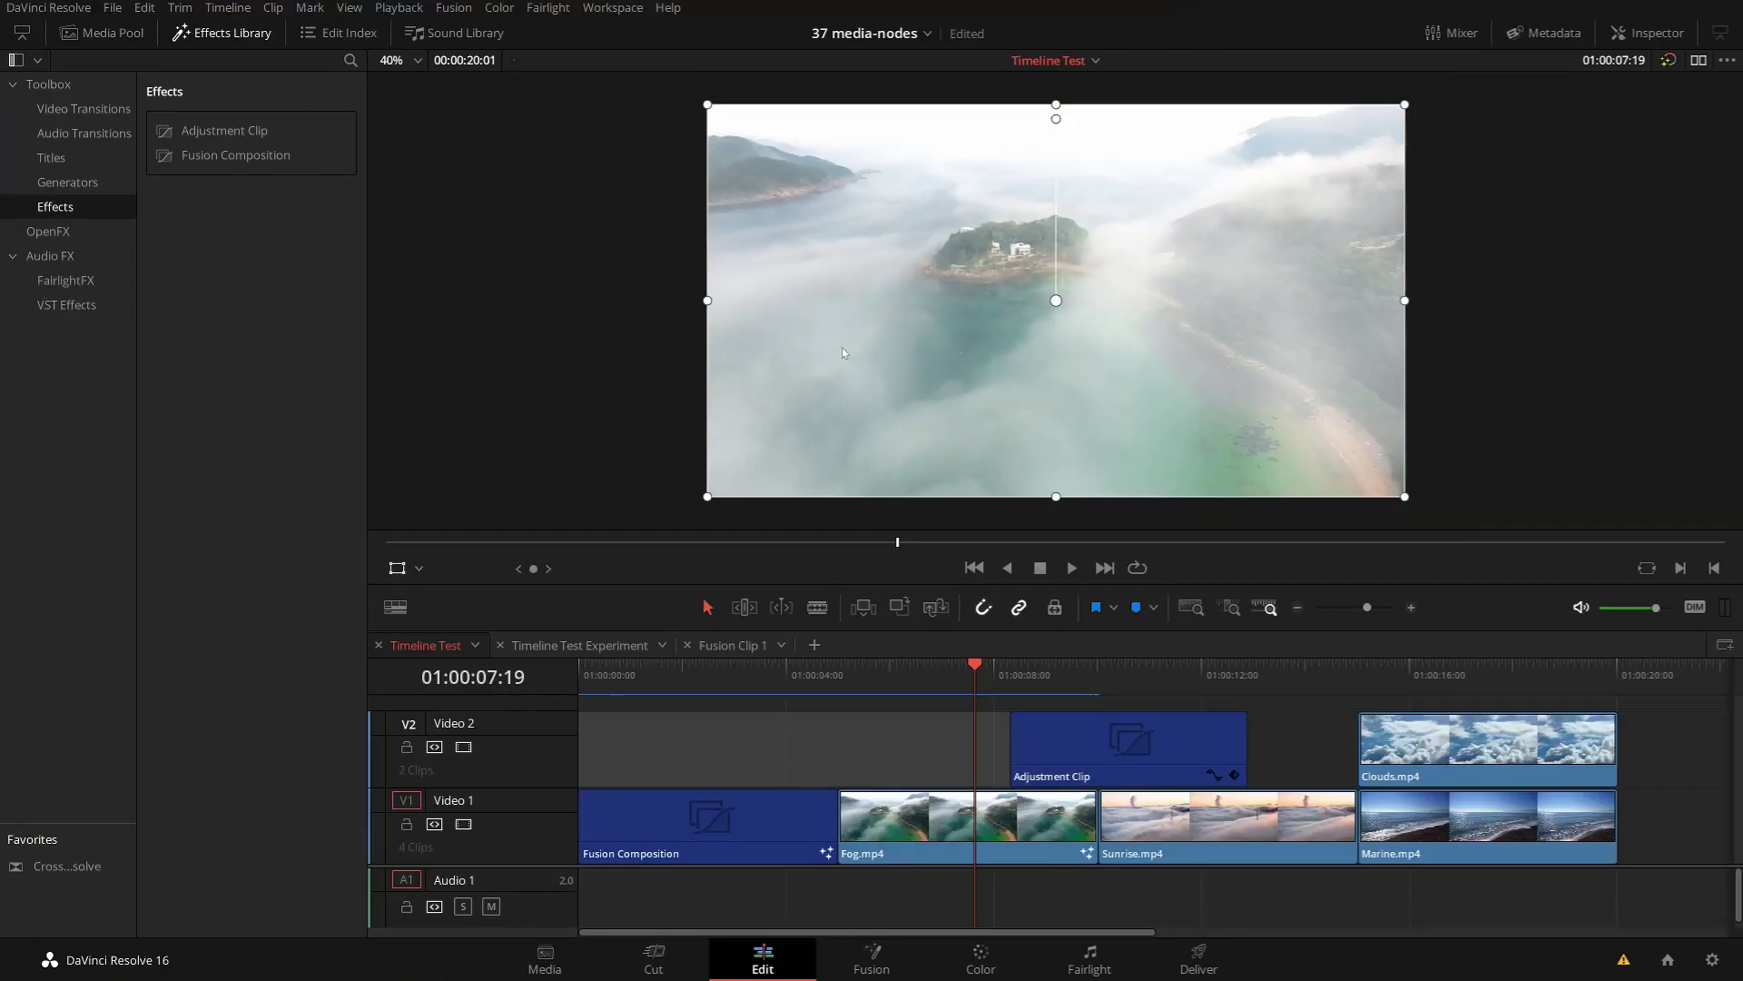
drag(709, 496, 612, 548)
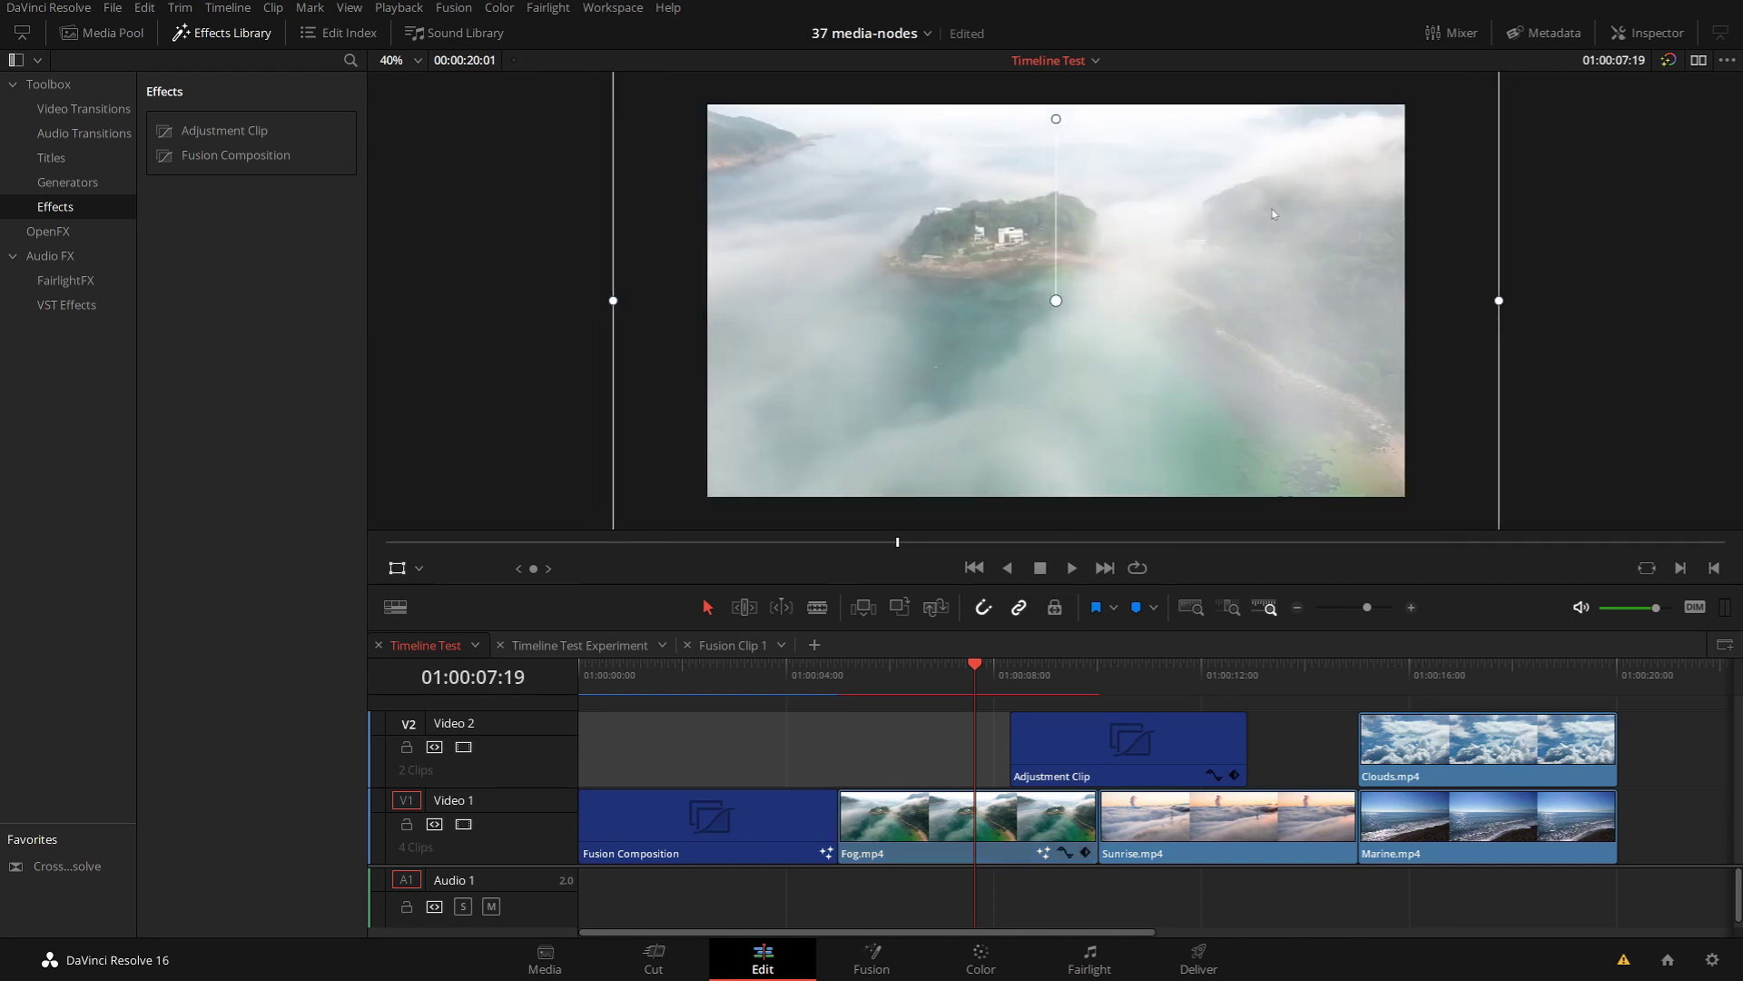
click(1675, 65)
click(1675, 64)
click(1675, 65)
click(1675, 64)
scroll(858, 291, down, 1)
drag(685, 511, 662, 543)
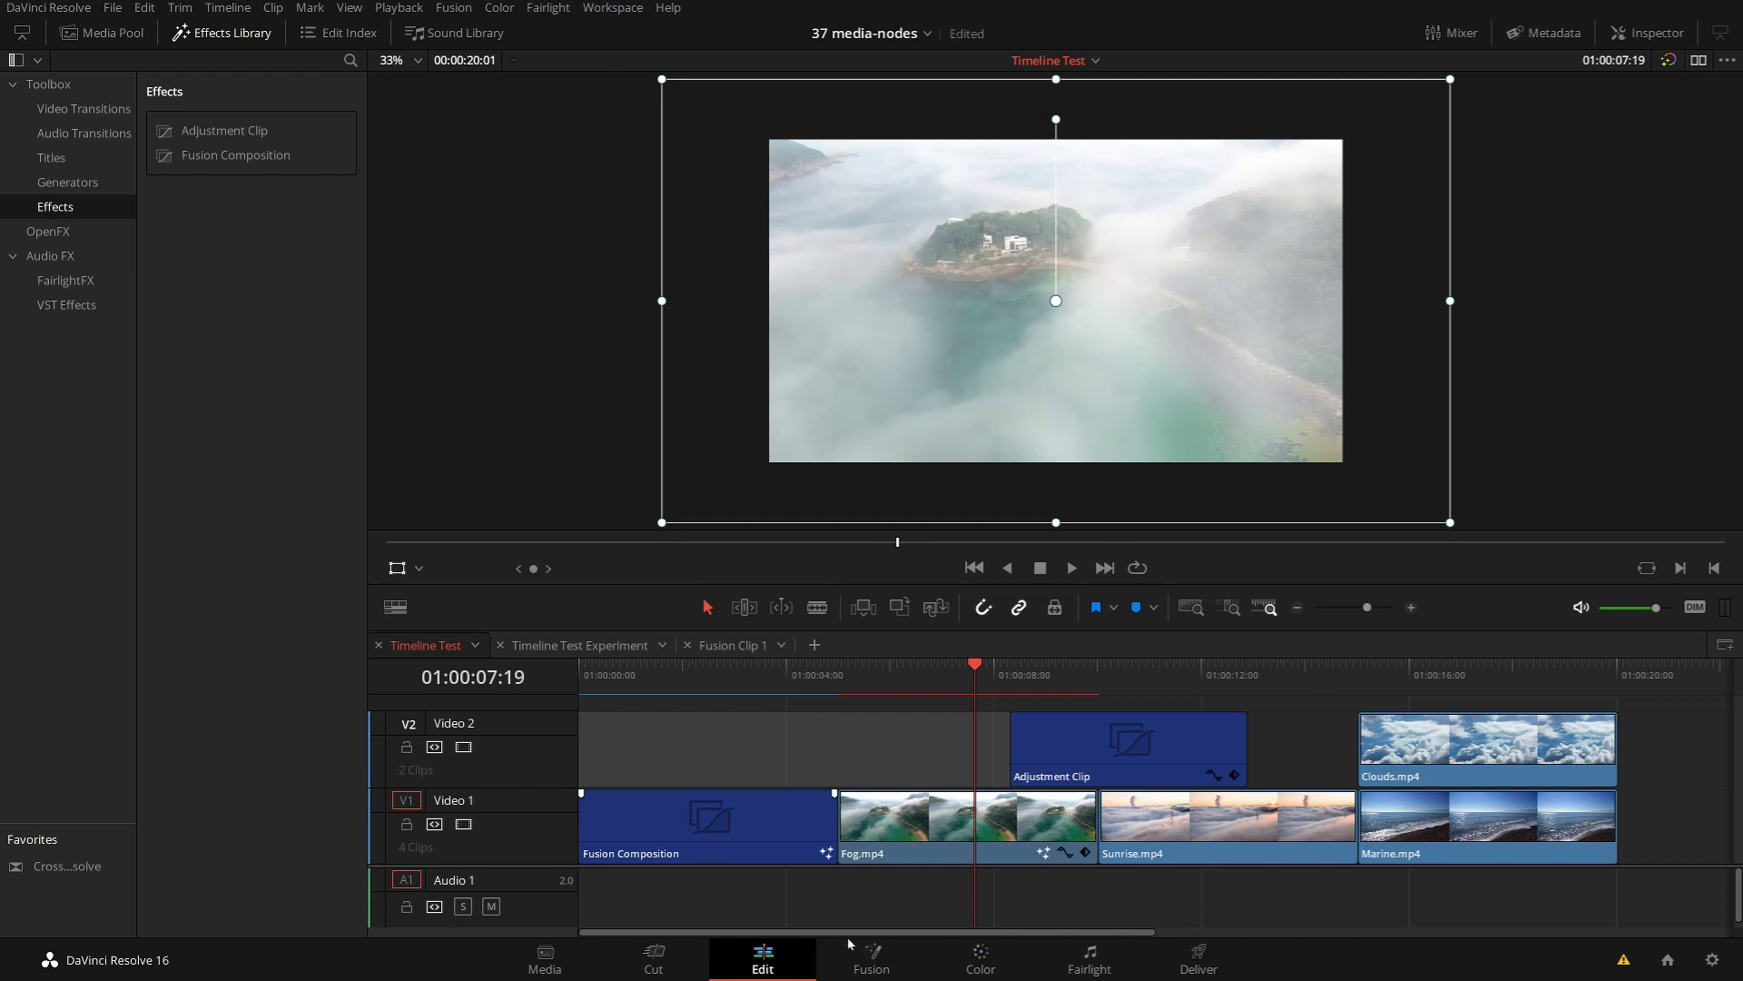
click(972, 962)
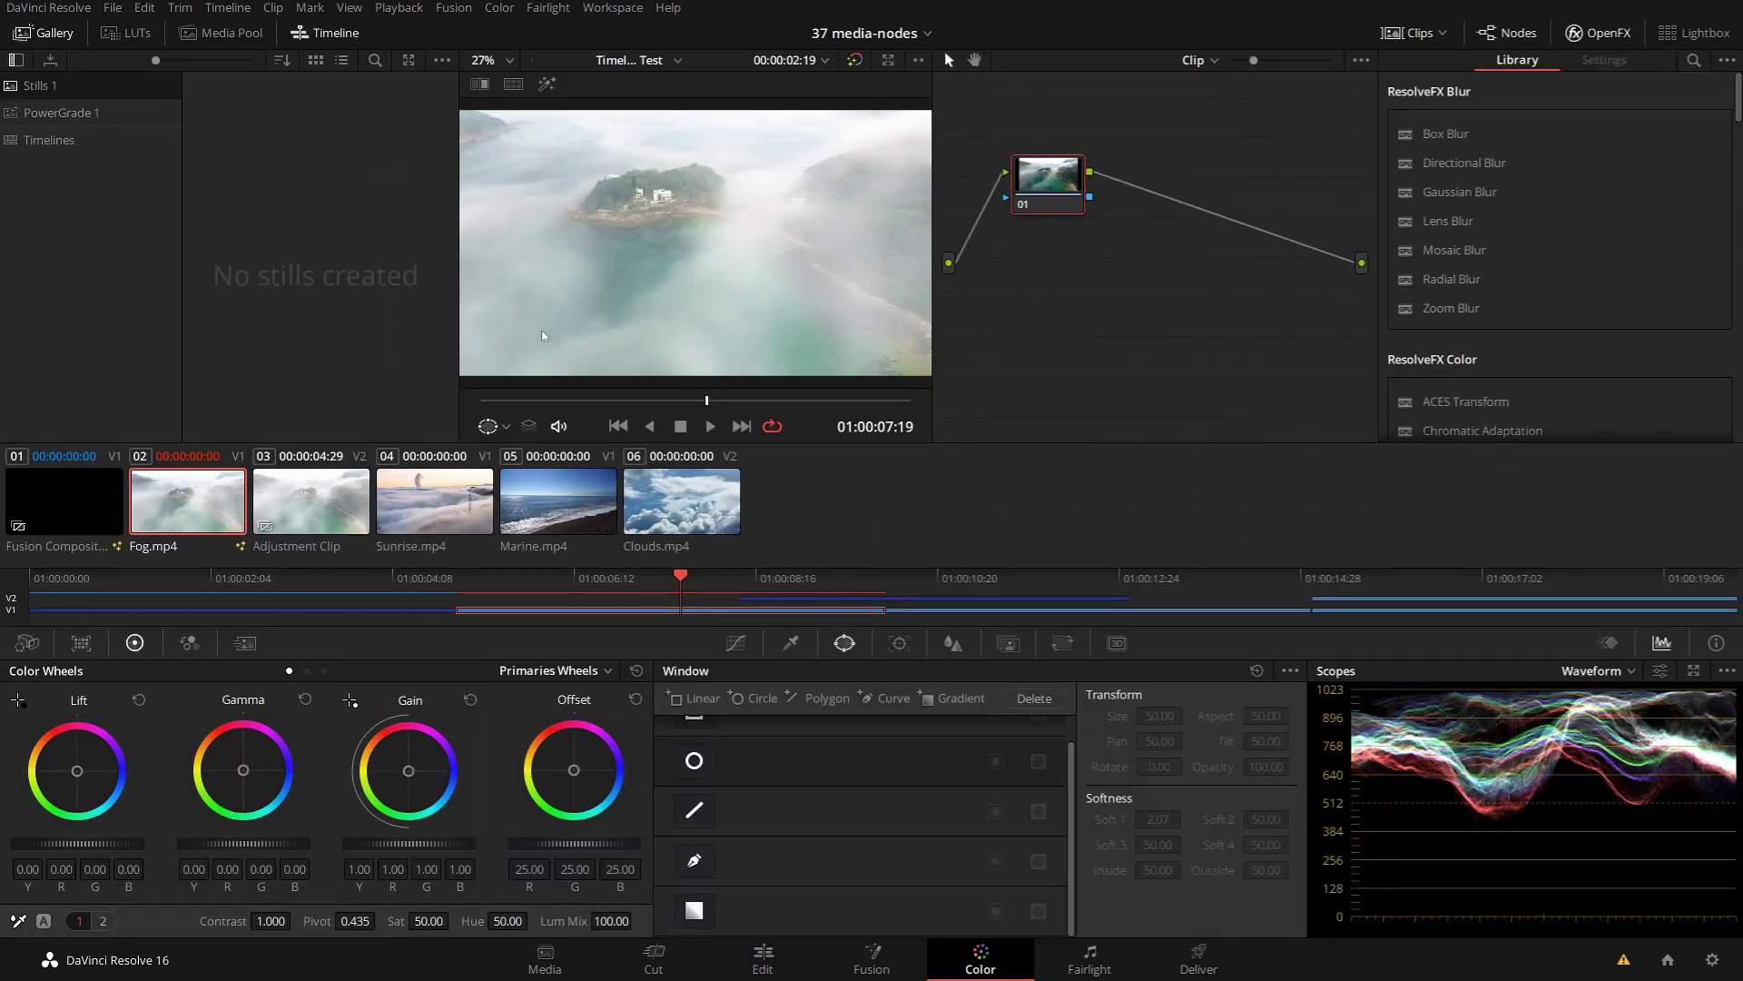
Step: Push the Offset wheel toward magenta to tint the fog shot pink-purple
drag(574, 769, 573, 763)
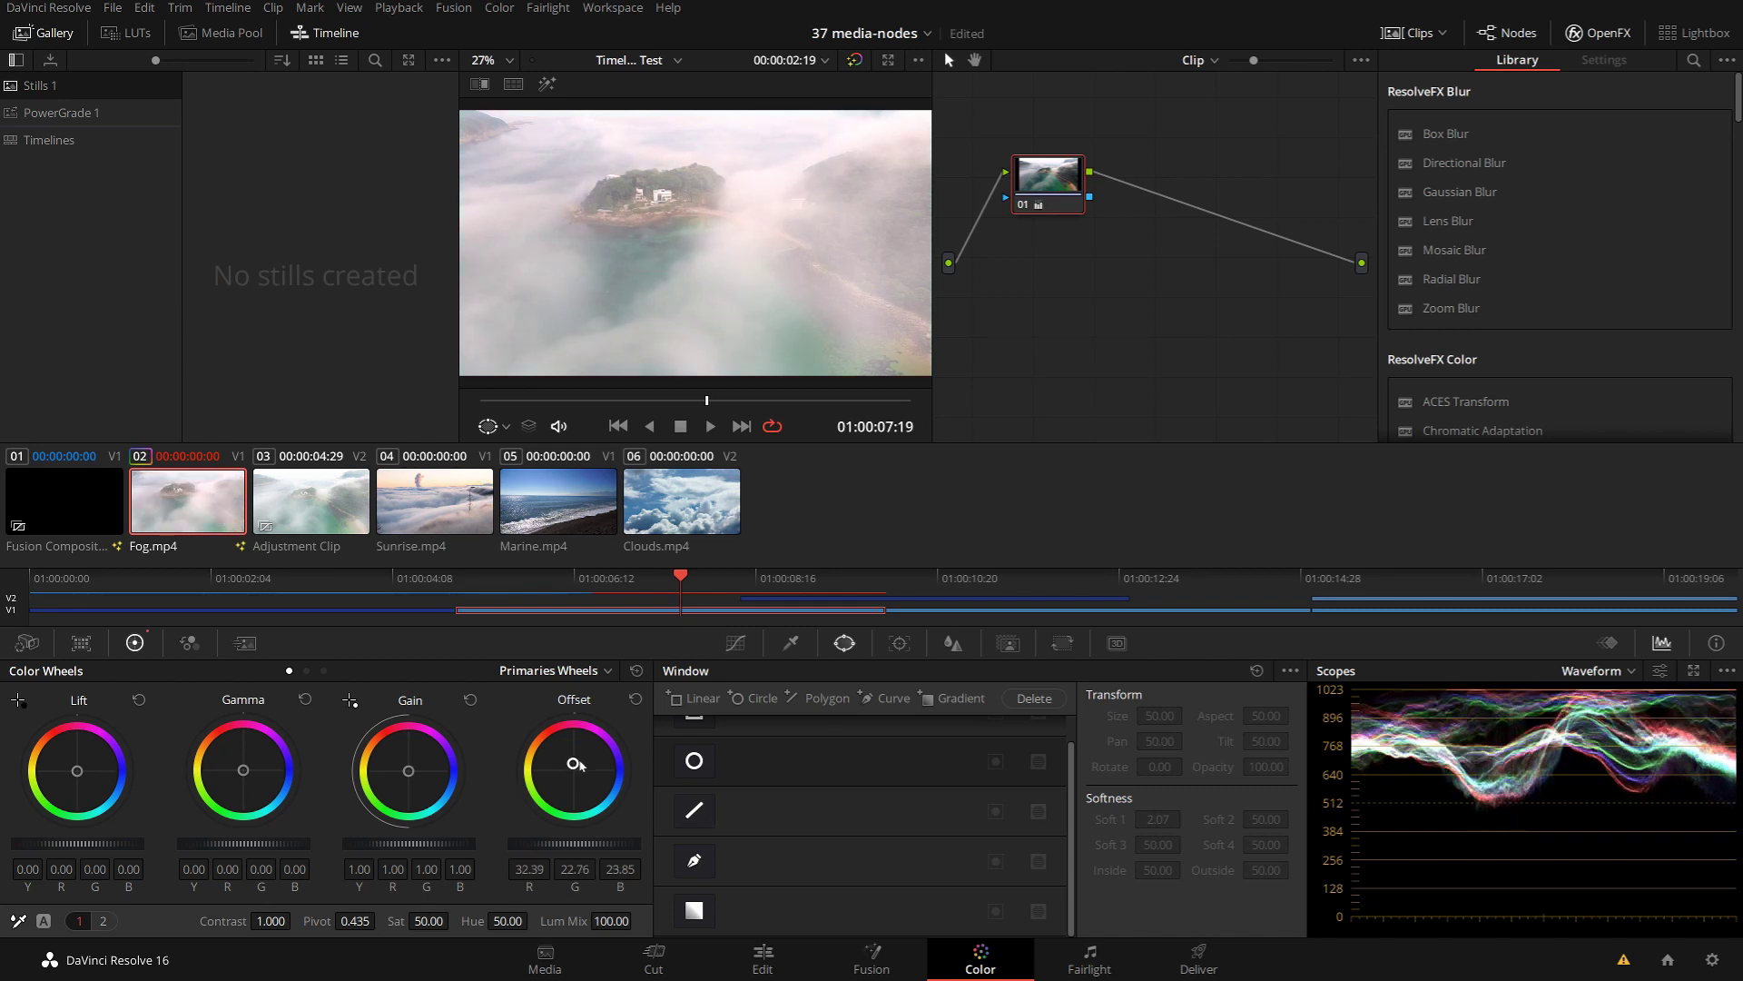
drag(573, 762, 586, 749)
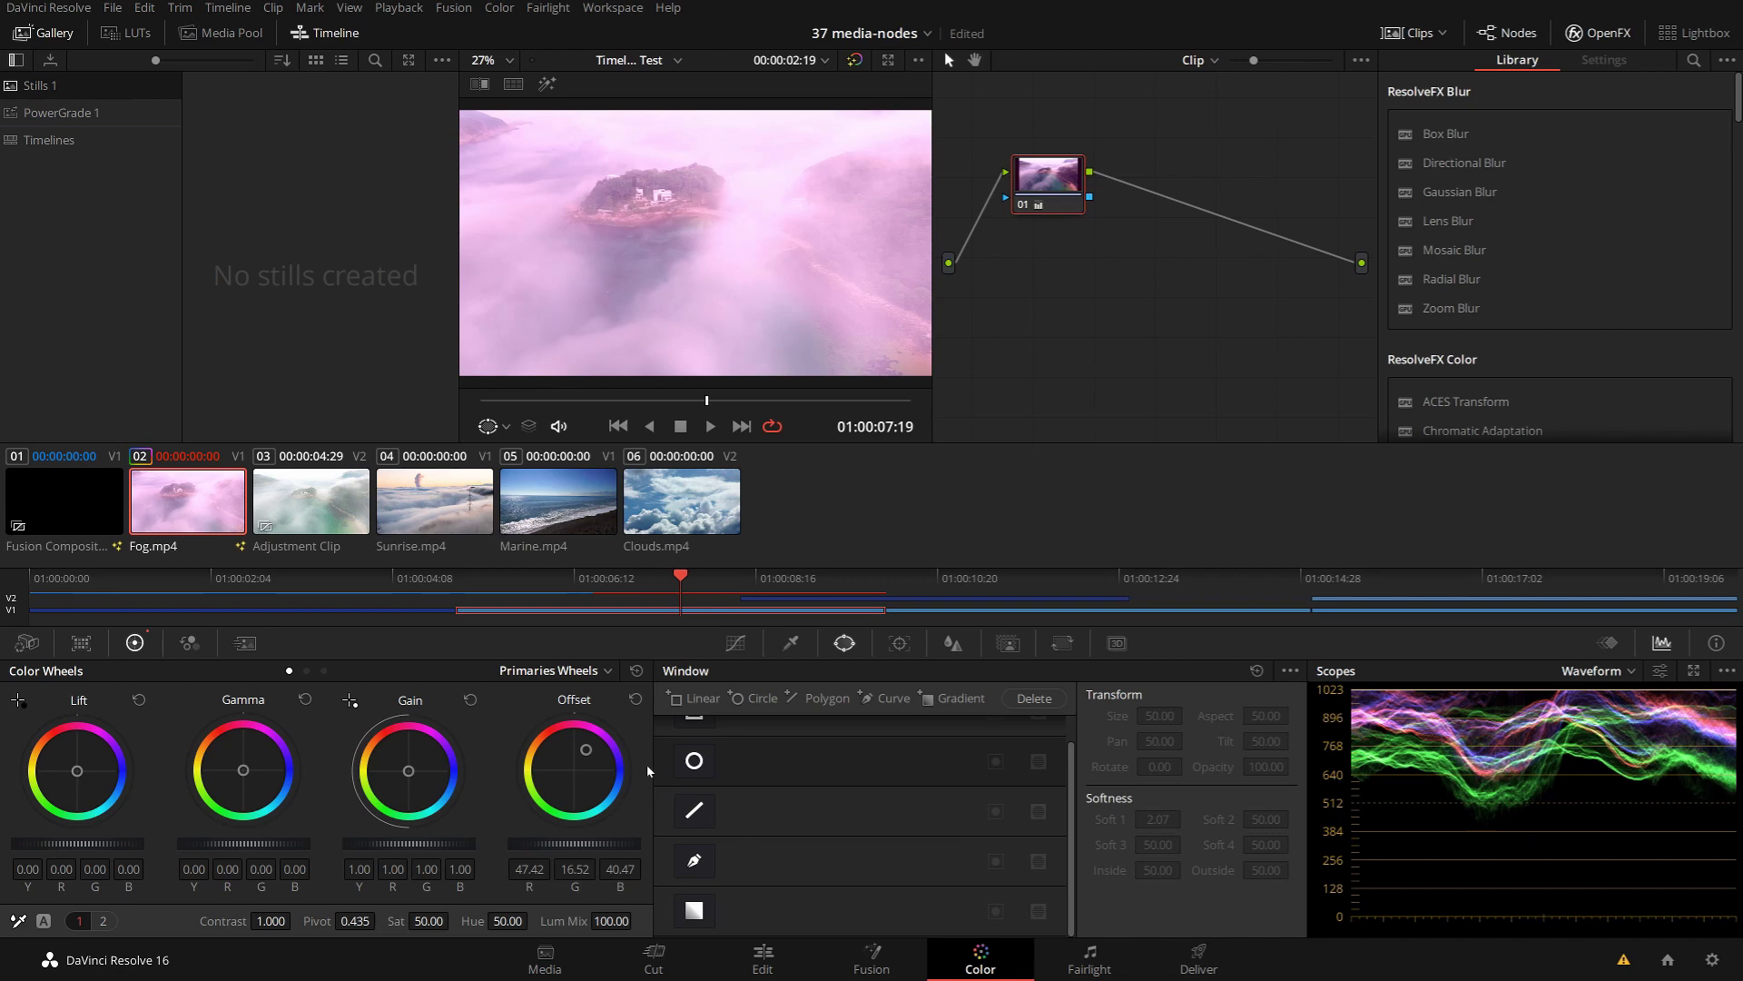
click(760, 960)
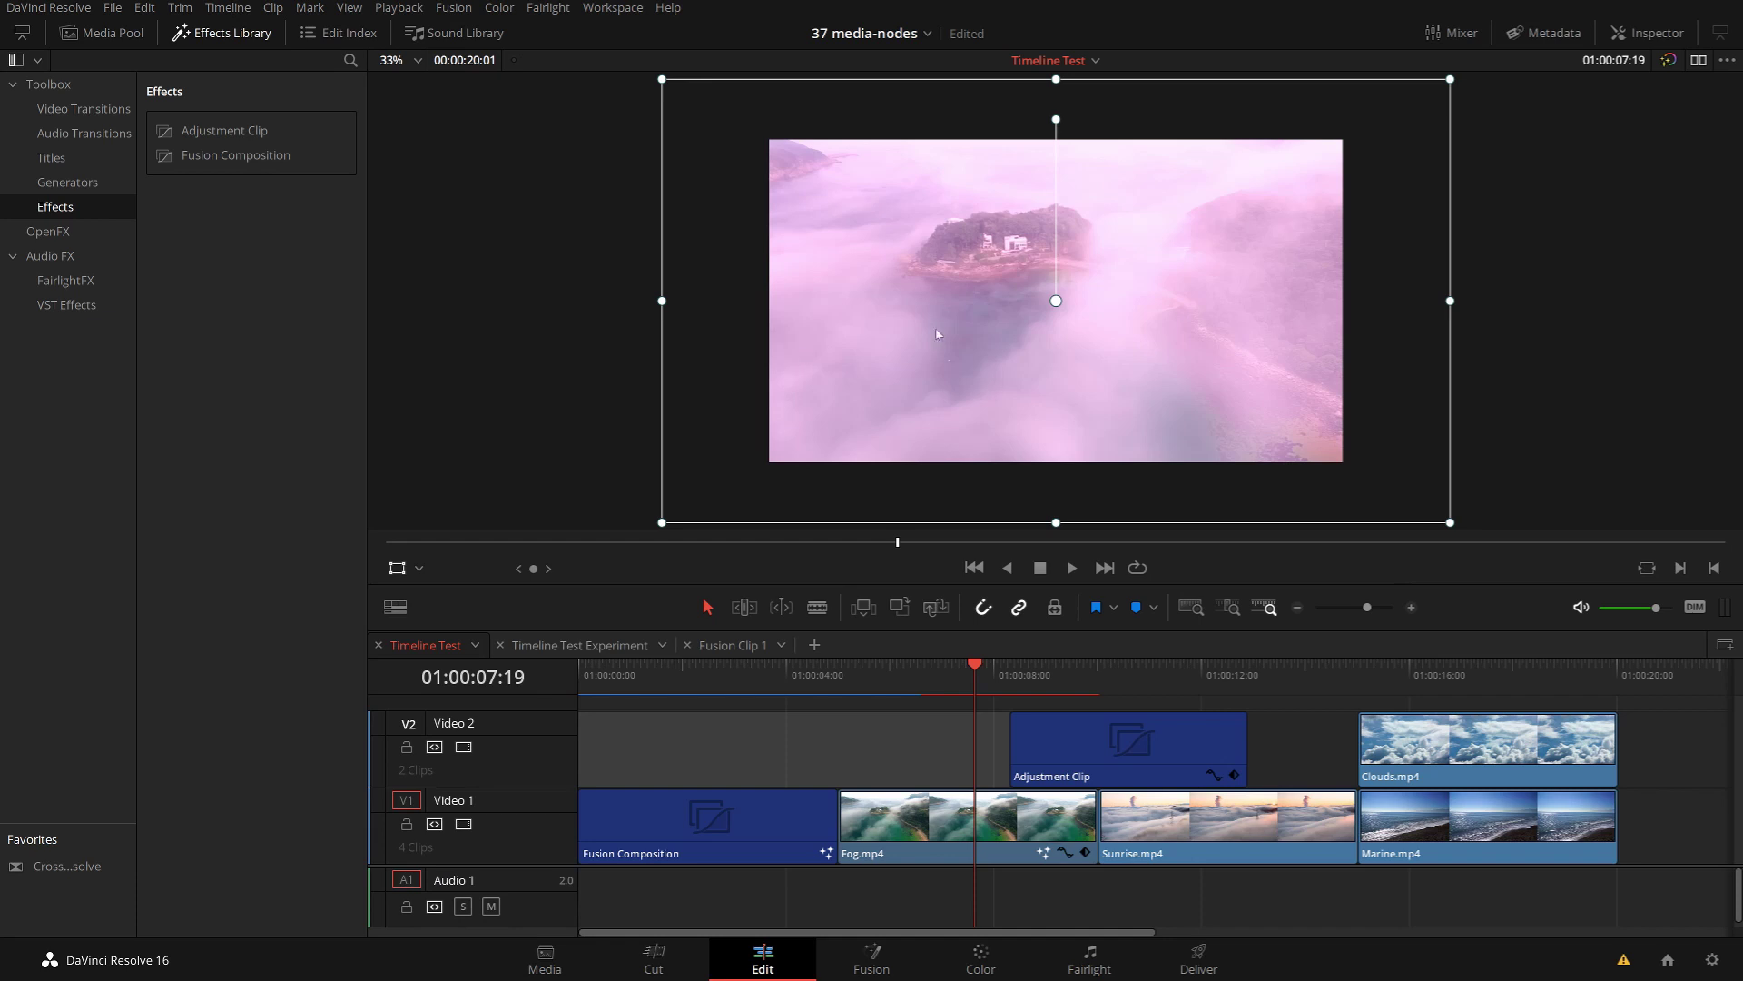
mouse_move(1452, 531)
mouse_down()
mouse_move(1395, 494)
mouse_move(1471, 531)
mouse_up()
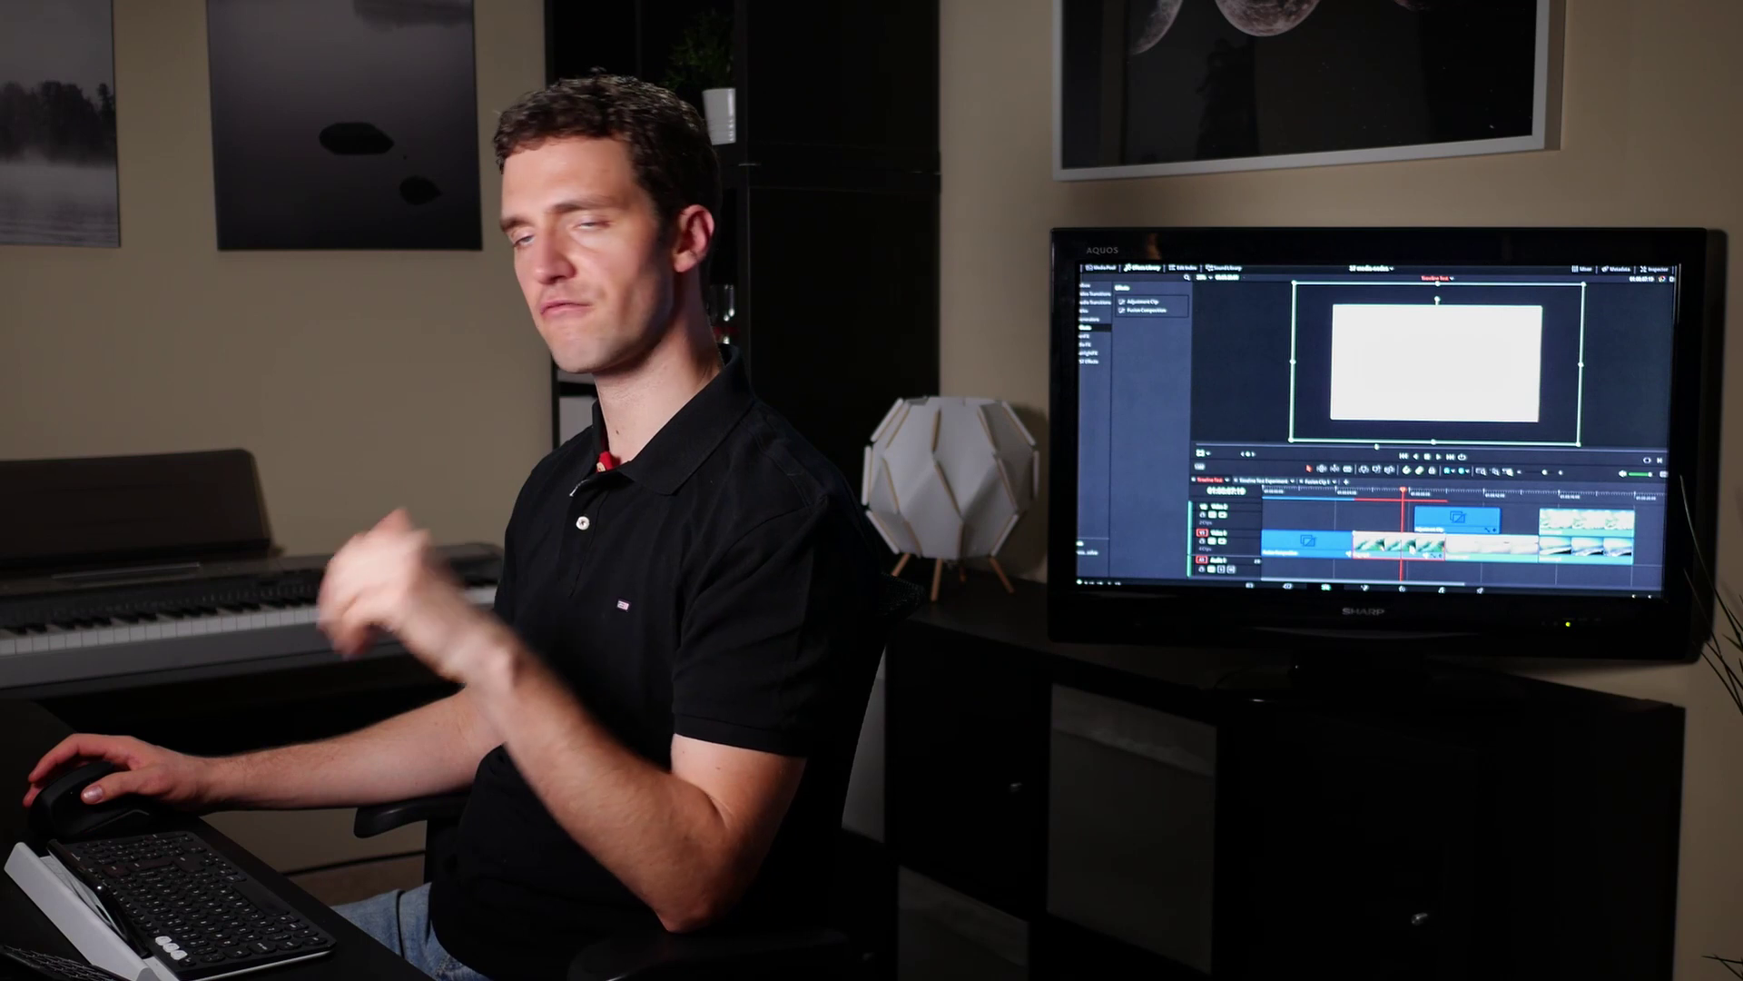
Step: Select the Adjustment Clip on V2 and scrub ahead to the Sunrise shot at 01:00:12:11
click(1457, 517)
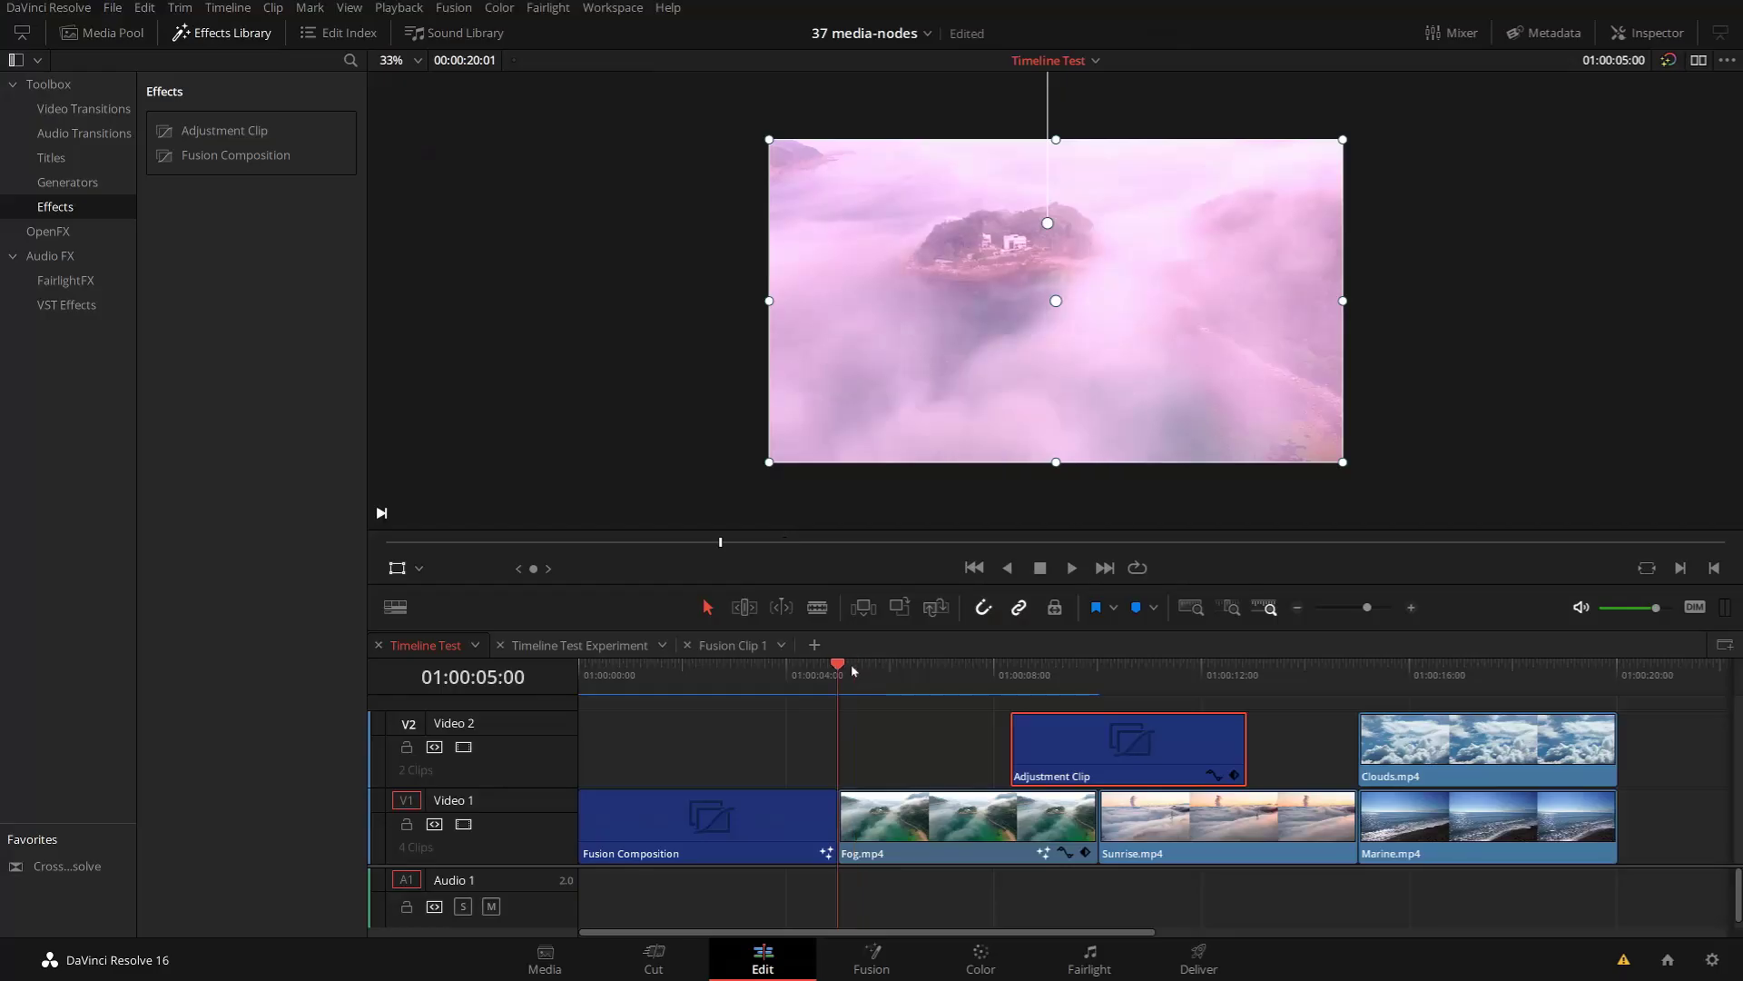
drag(853, 670, 1222, 684)
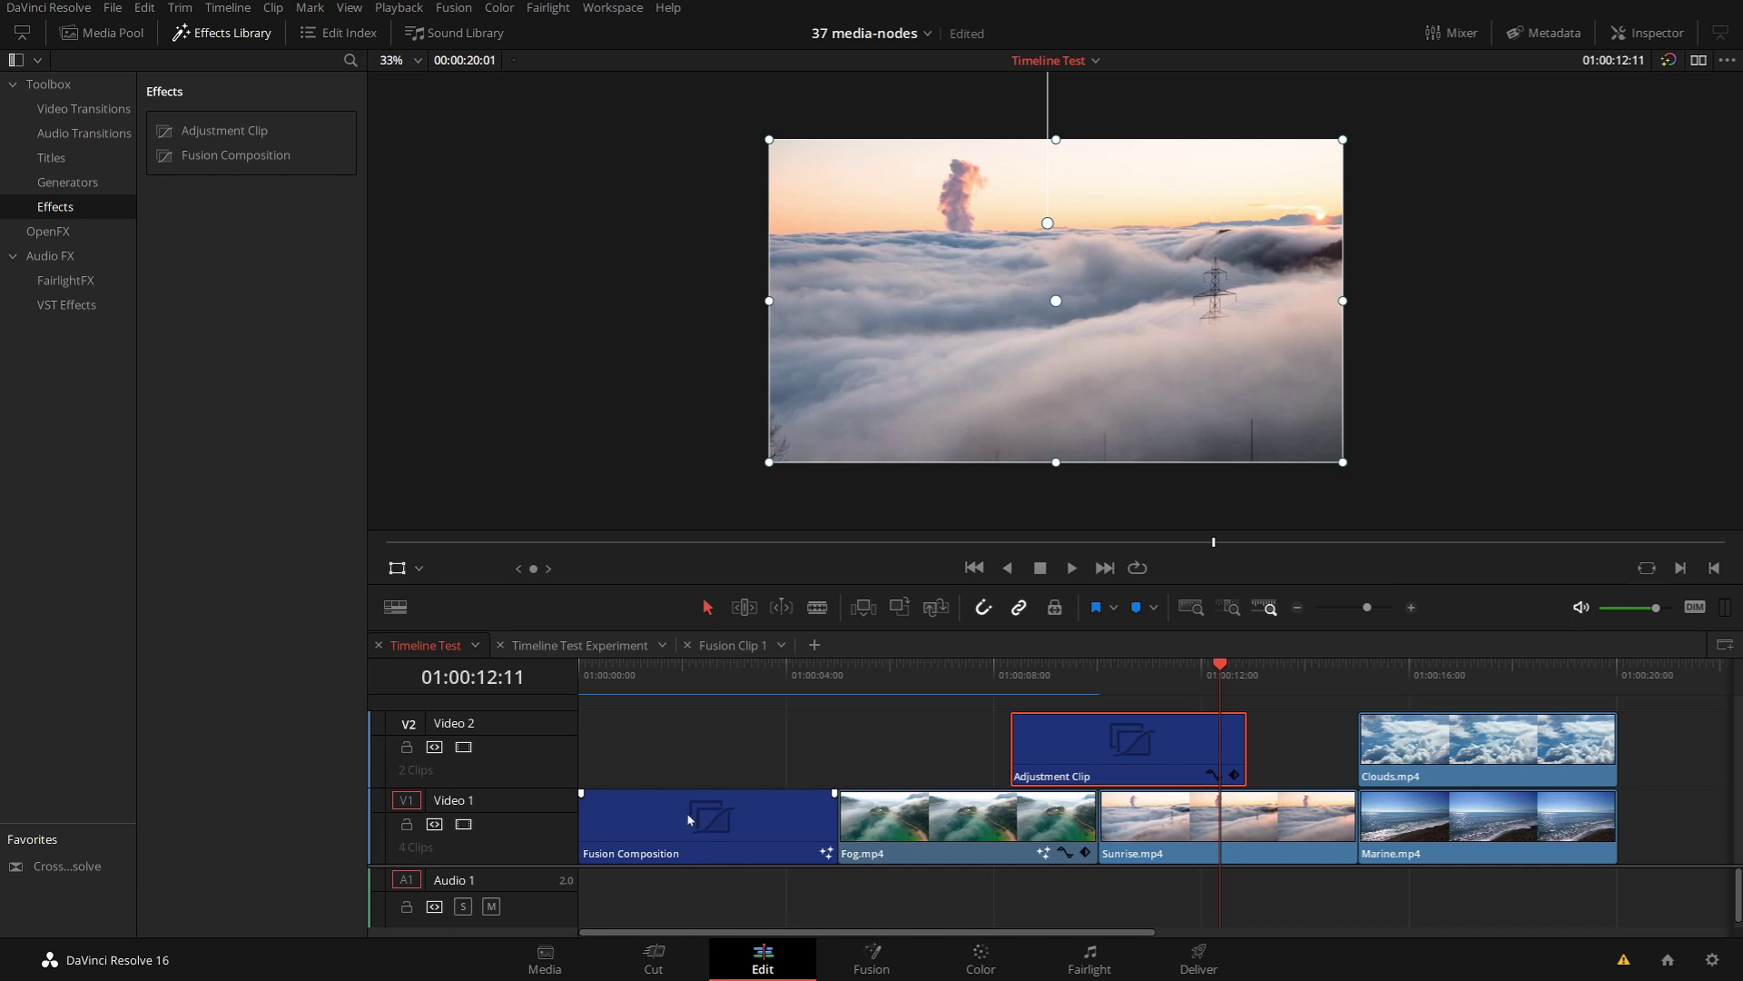
Step: Move the Fusion Composition clip to V2 and back to the start, then park under the Adjustment Clip
drag(688, 819, 823, 733)
click(888, 669)
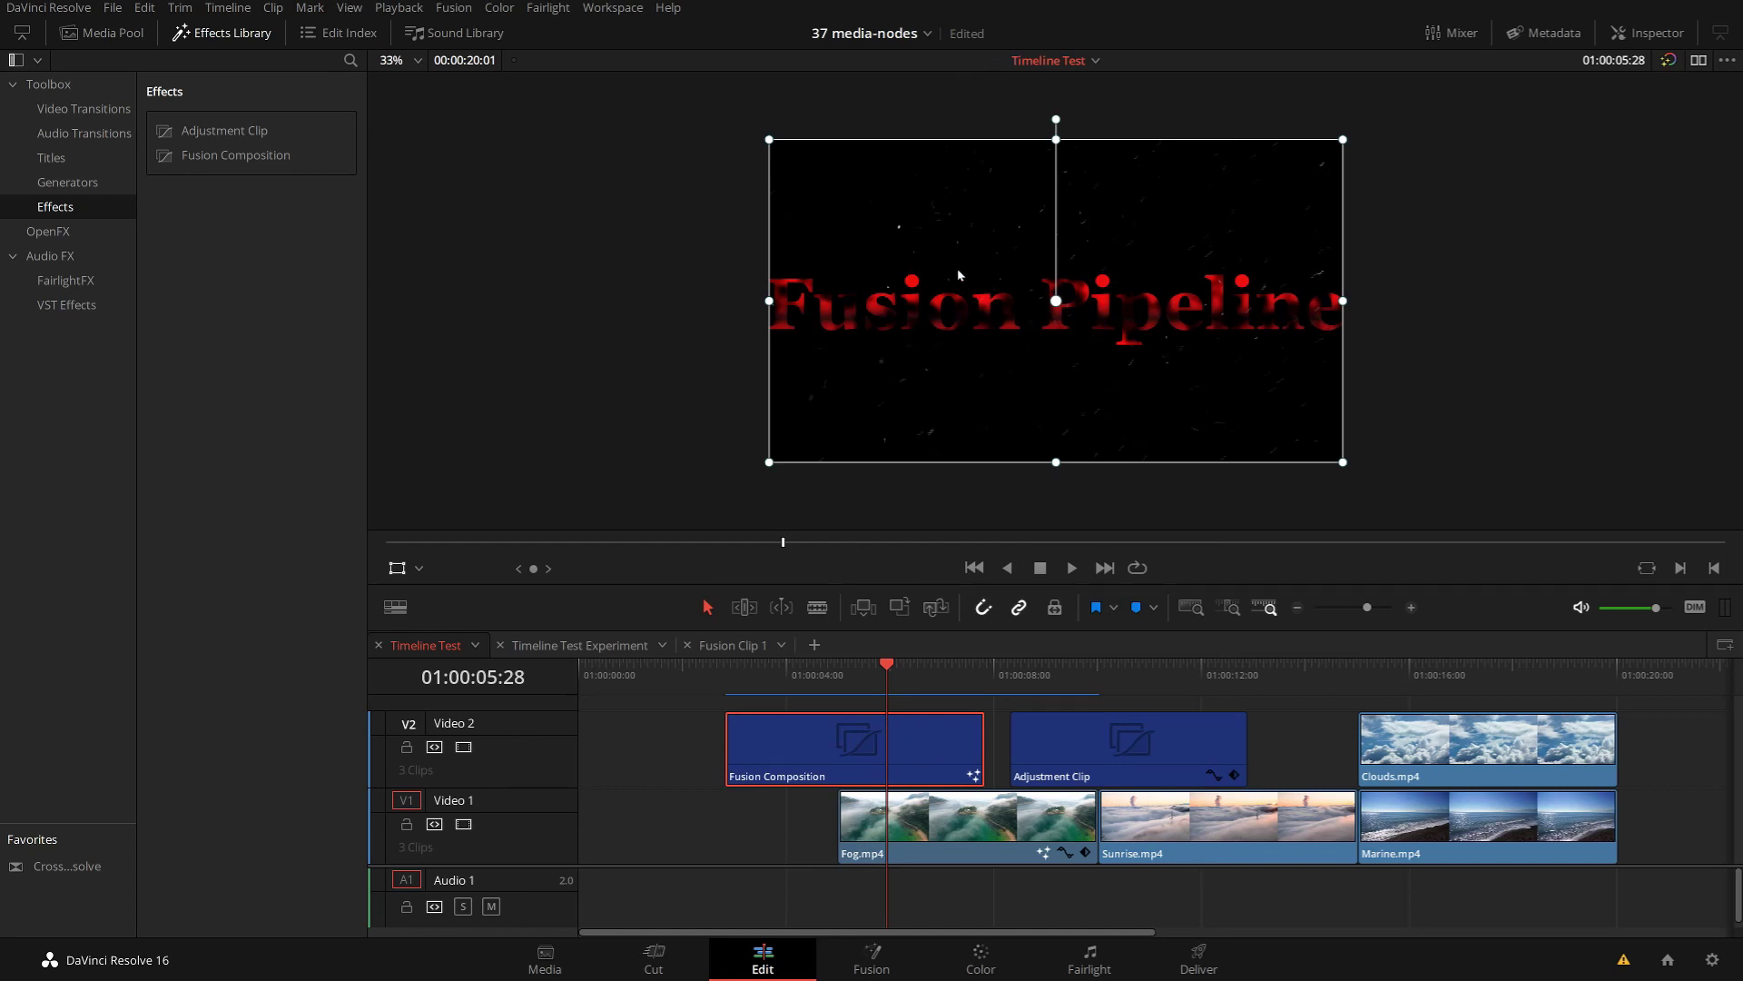
drag(872, 714, 725, 795)
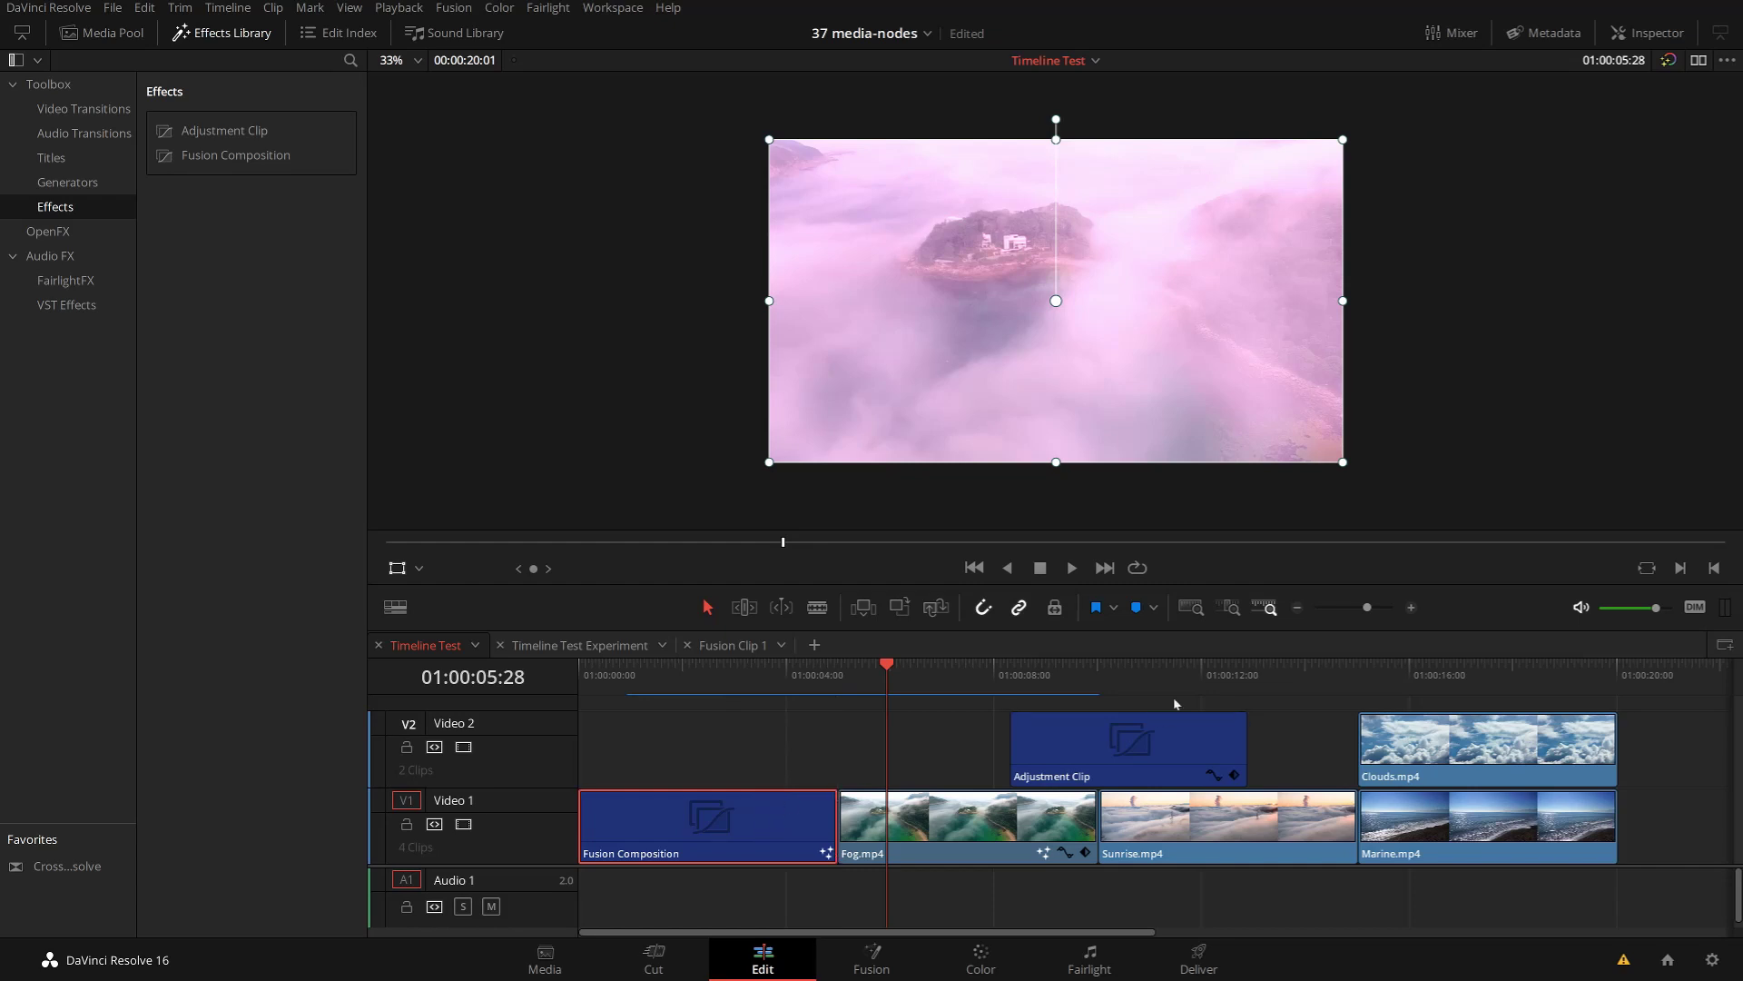
click(1076, 680)
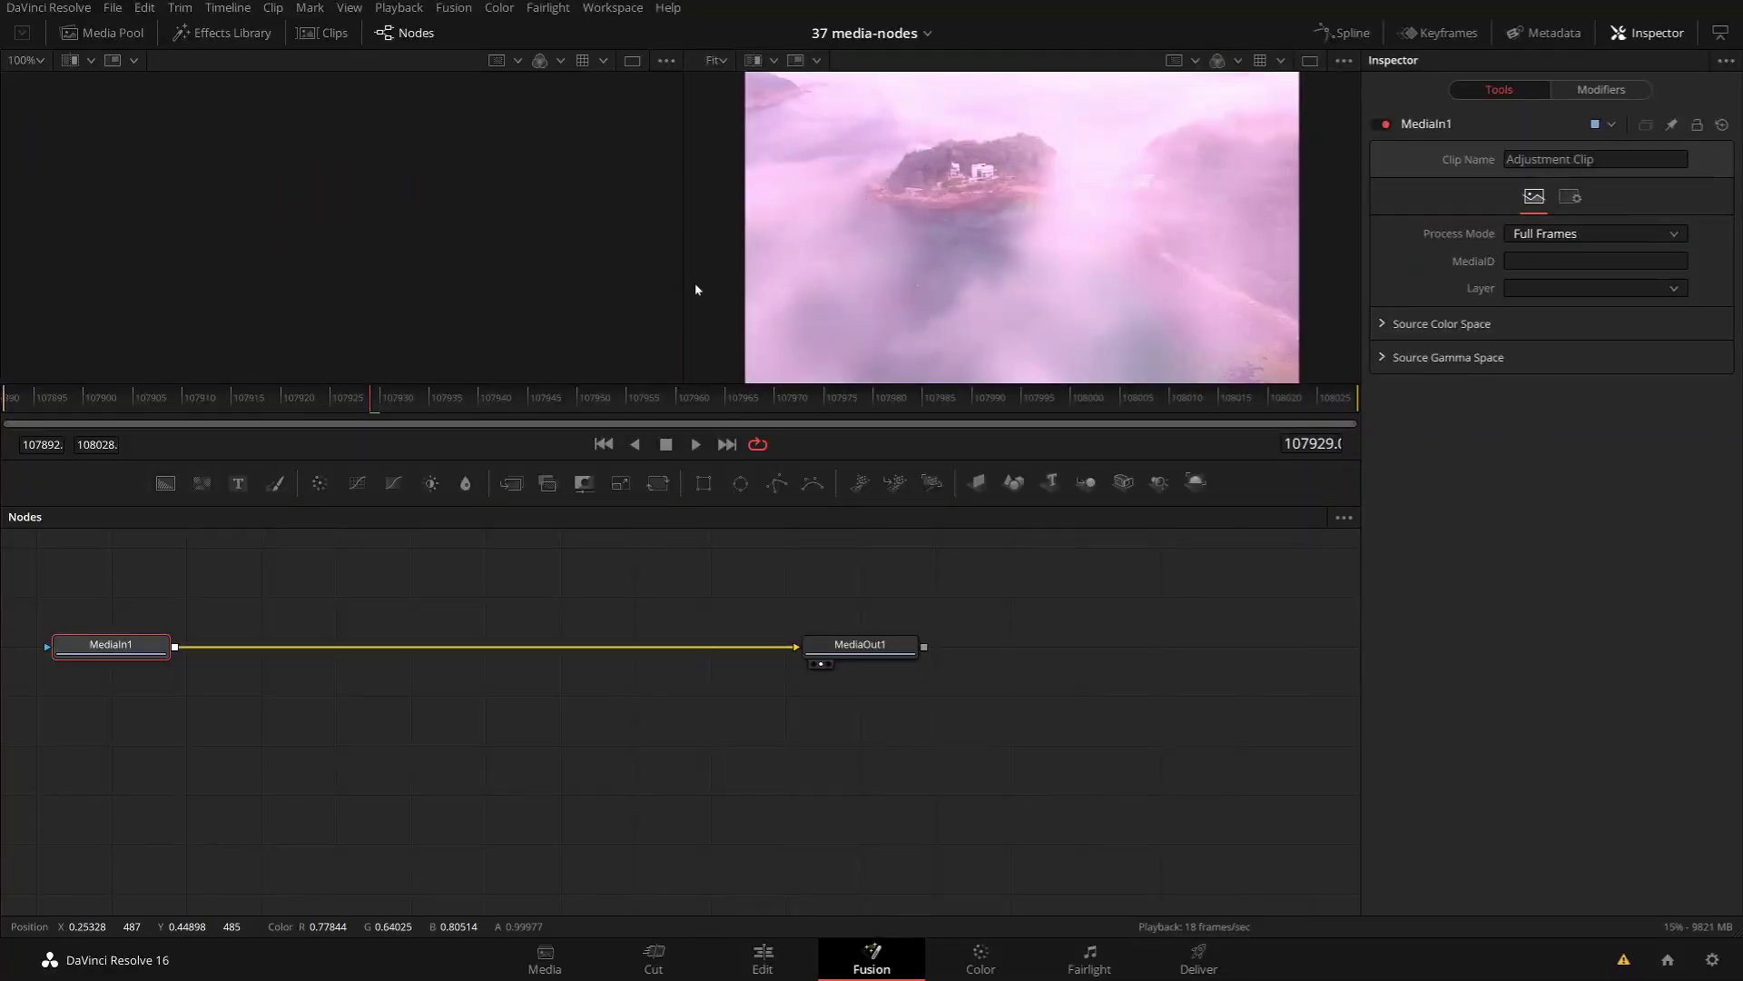
click(194, 403)
drag(298, 402, 644, 416)
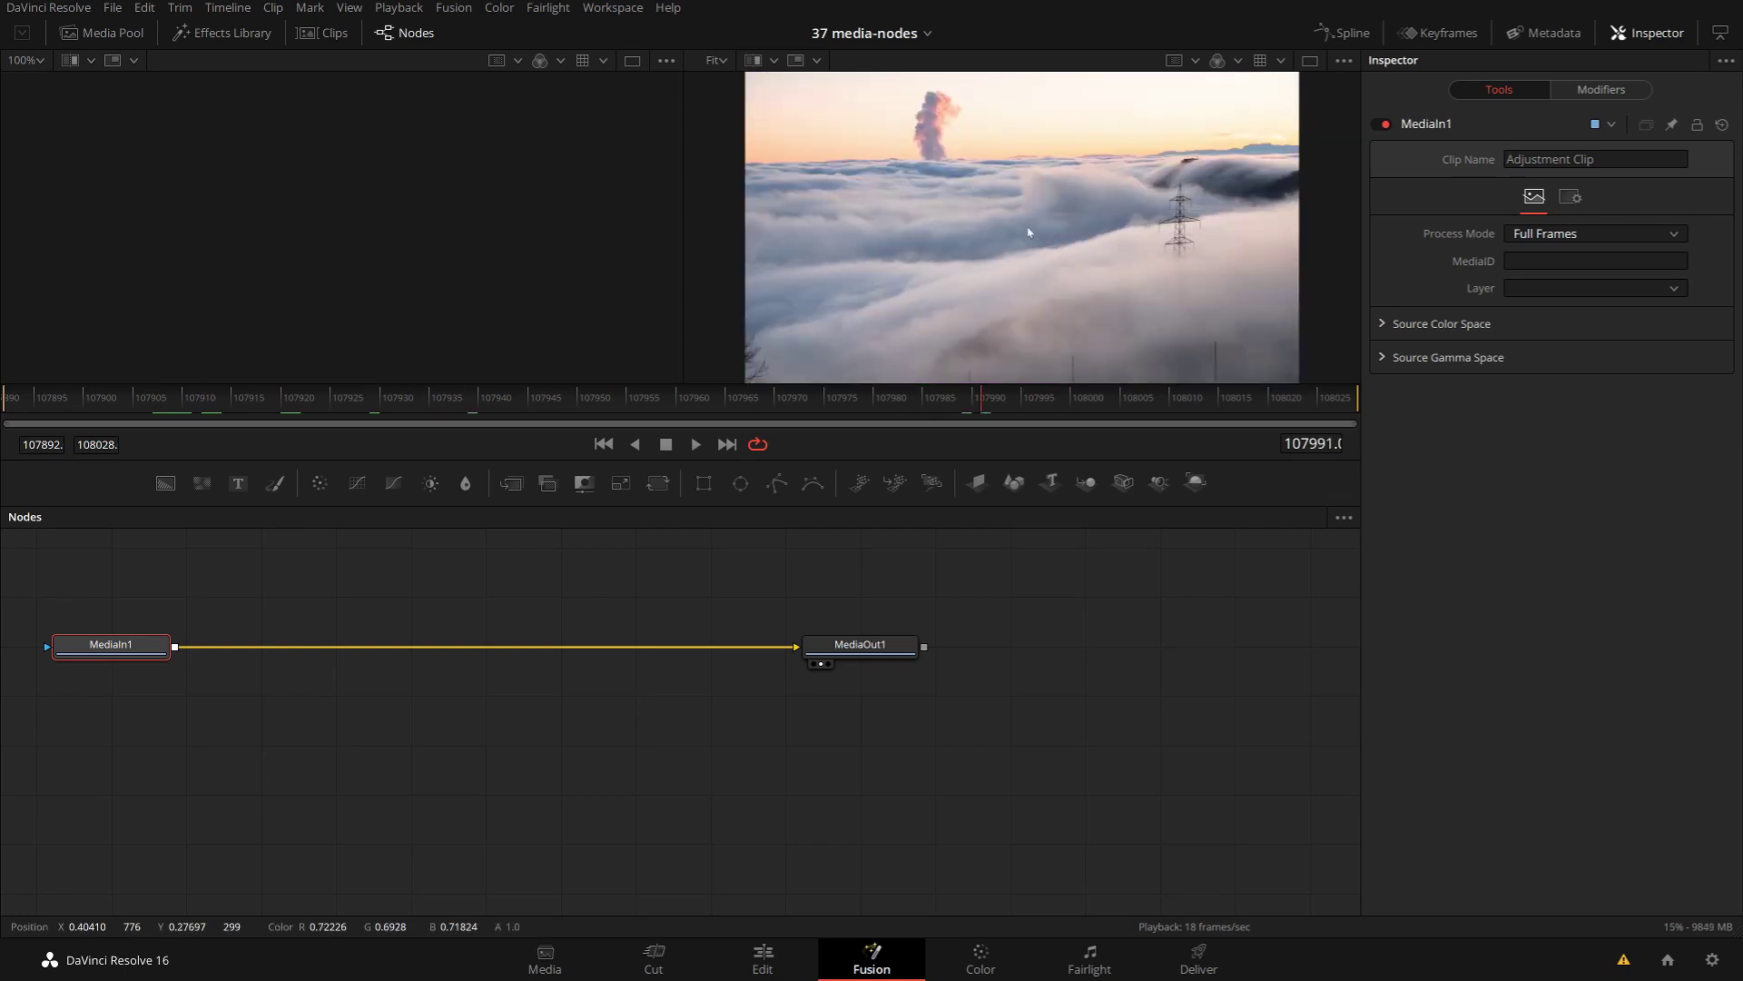
click(281, 398)
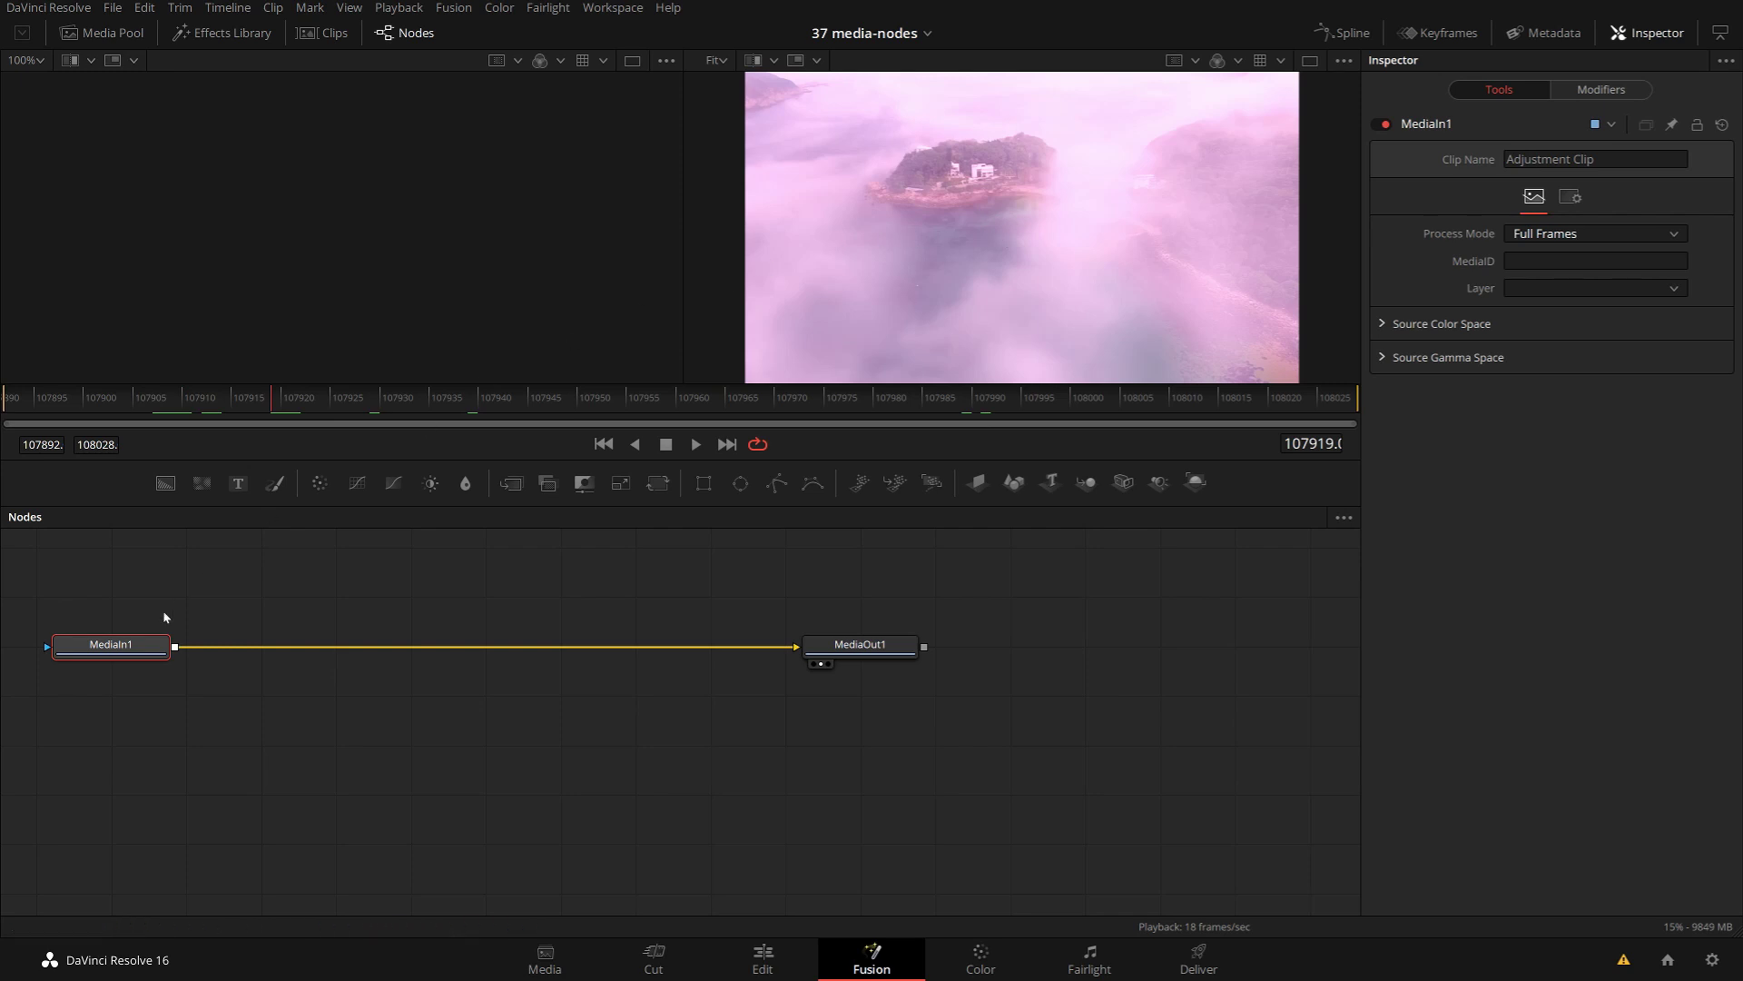
mouse_move(119, 648)
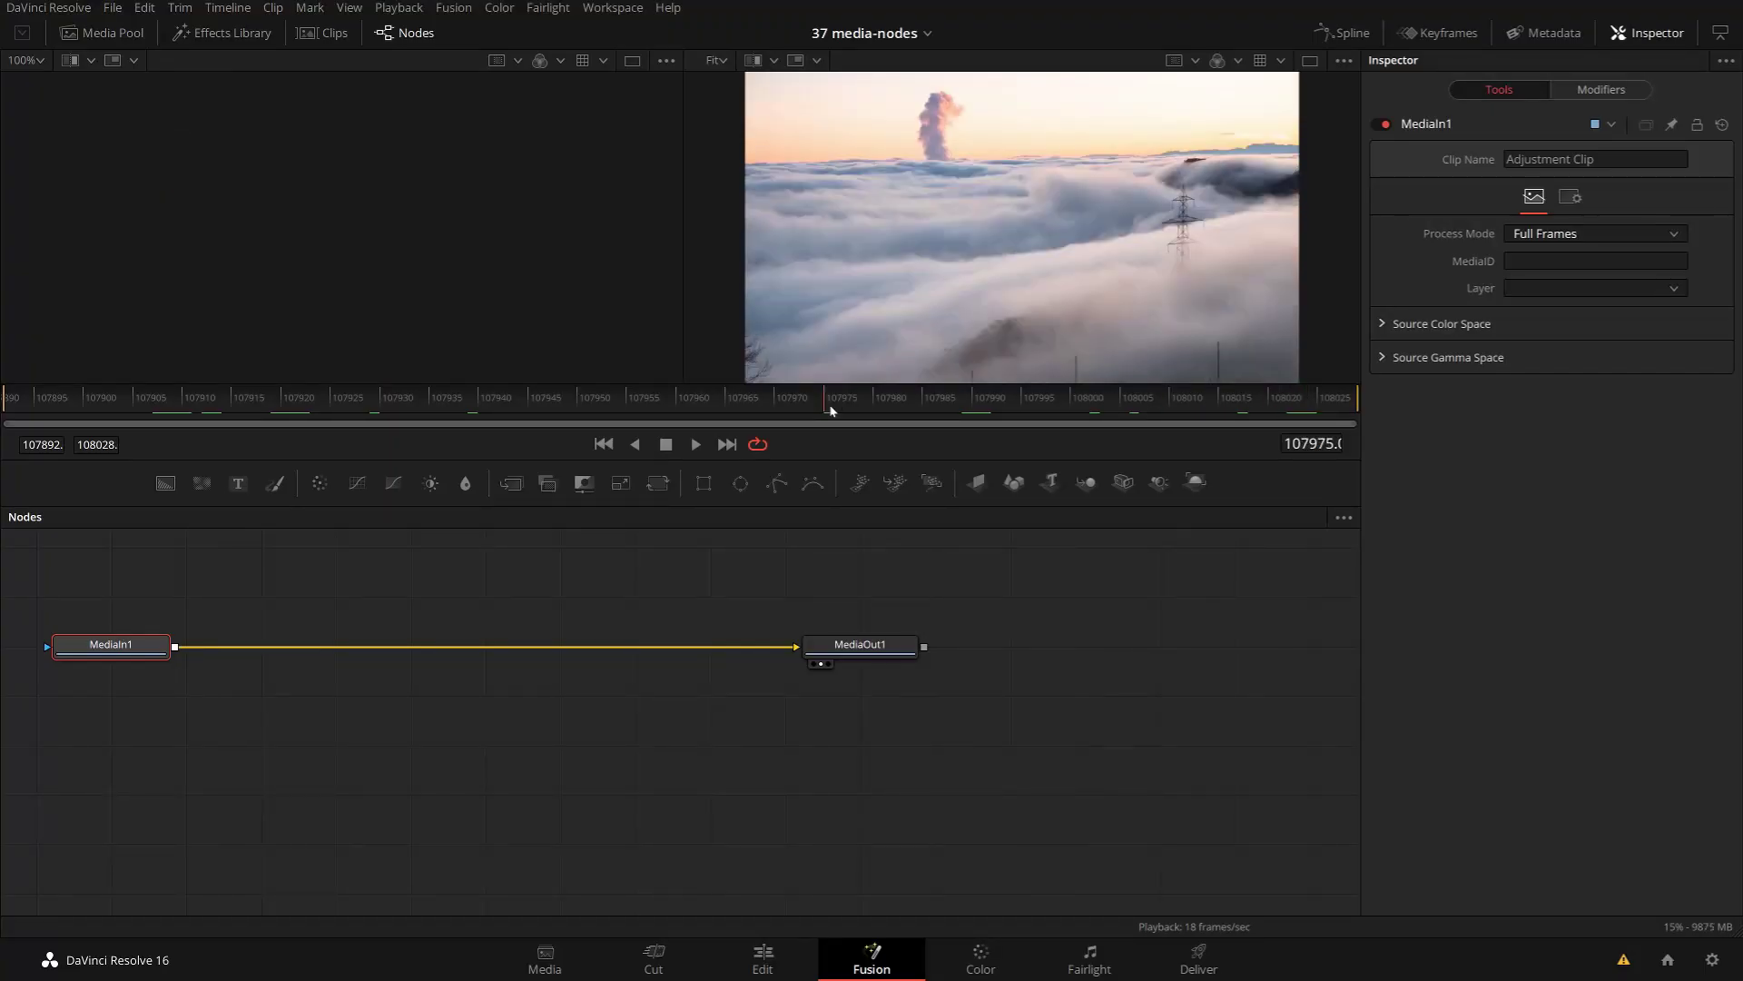
click(596, 400)
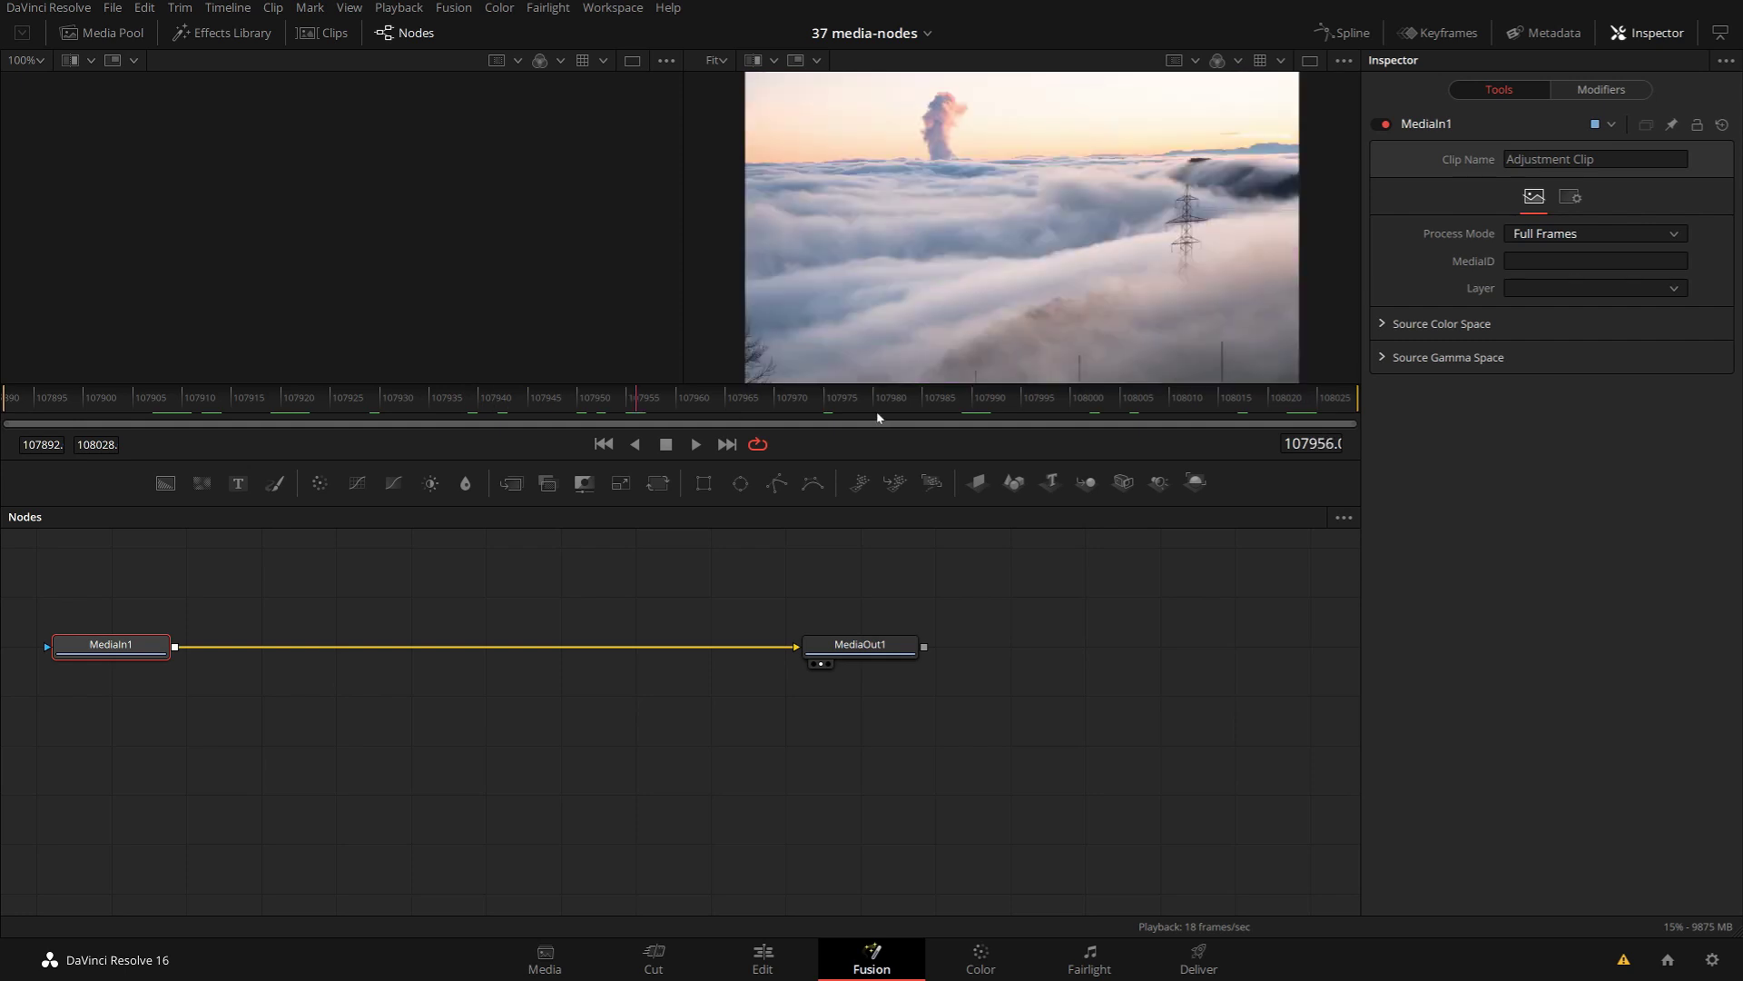
key(shift+space)
Step: Insert a Filter node after MediaIn1 and set its filter type to Sobel
text(filt)
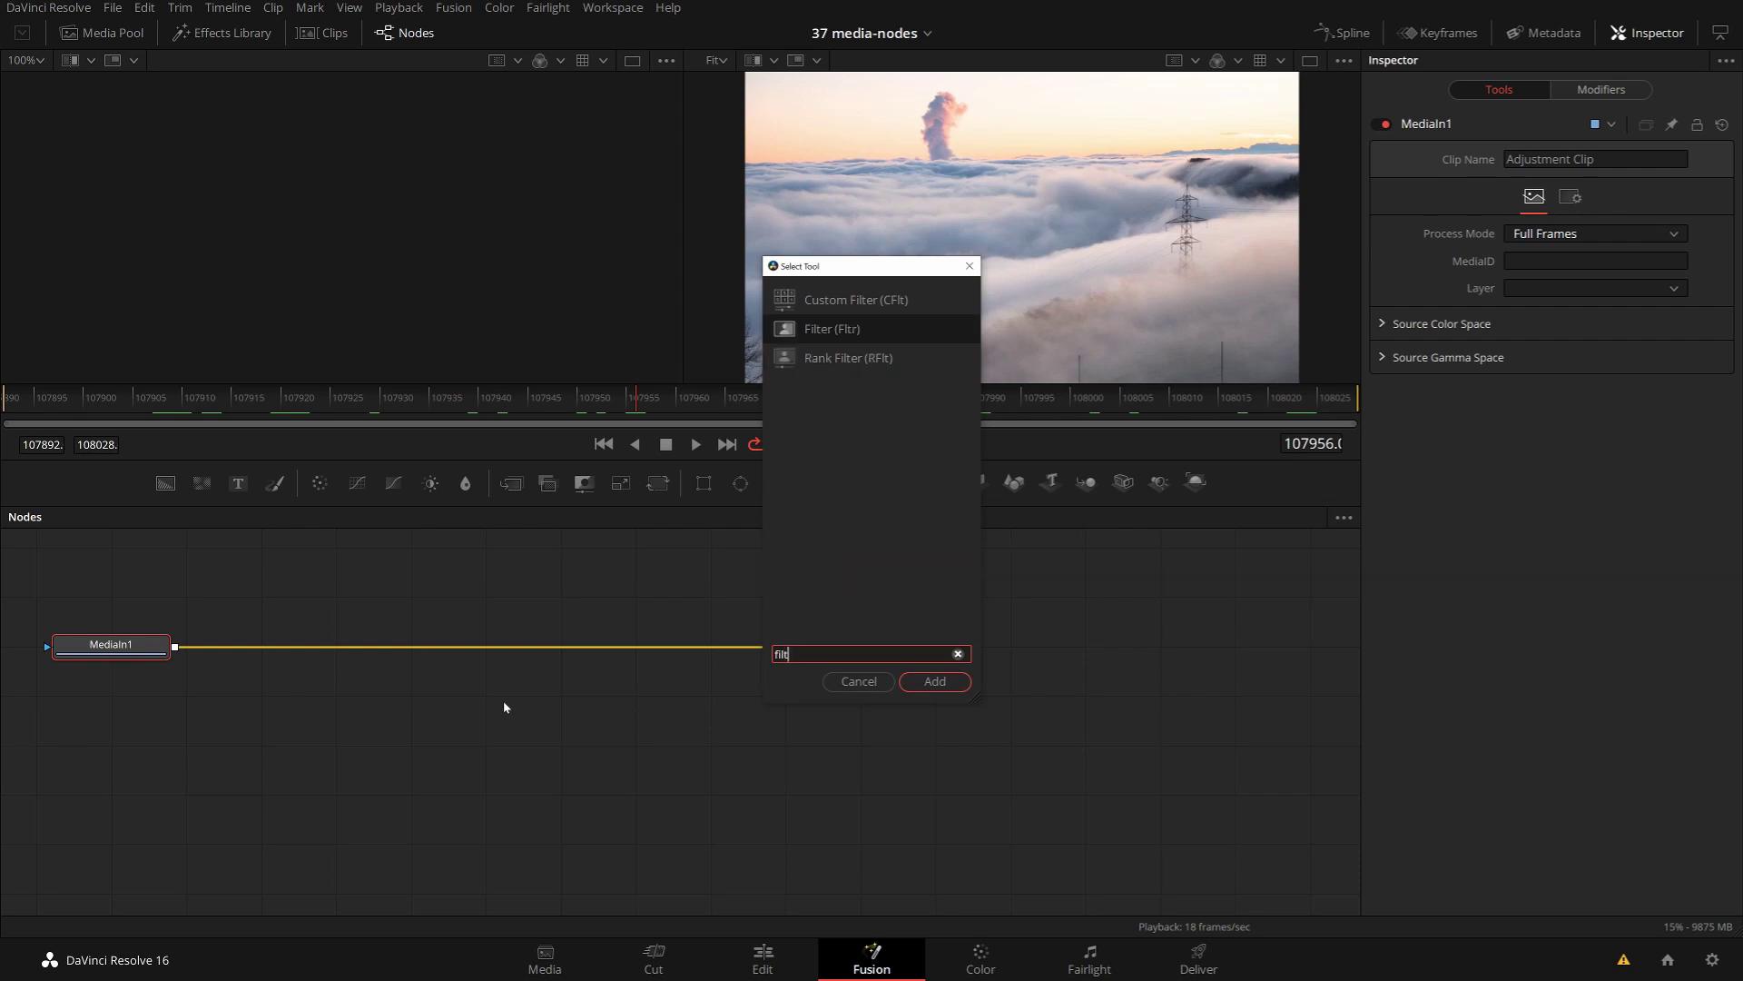
key(Return)
click(1567, 198)
click(1561, 280)
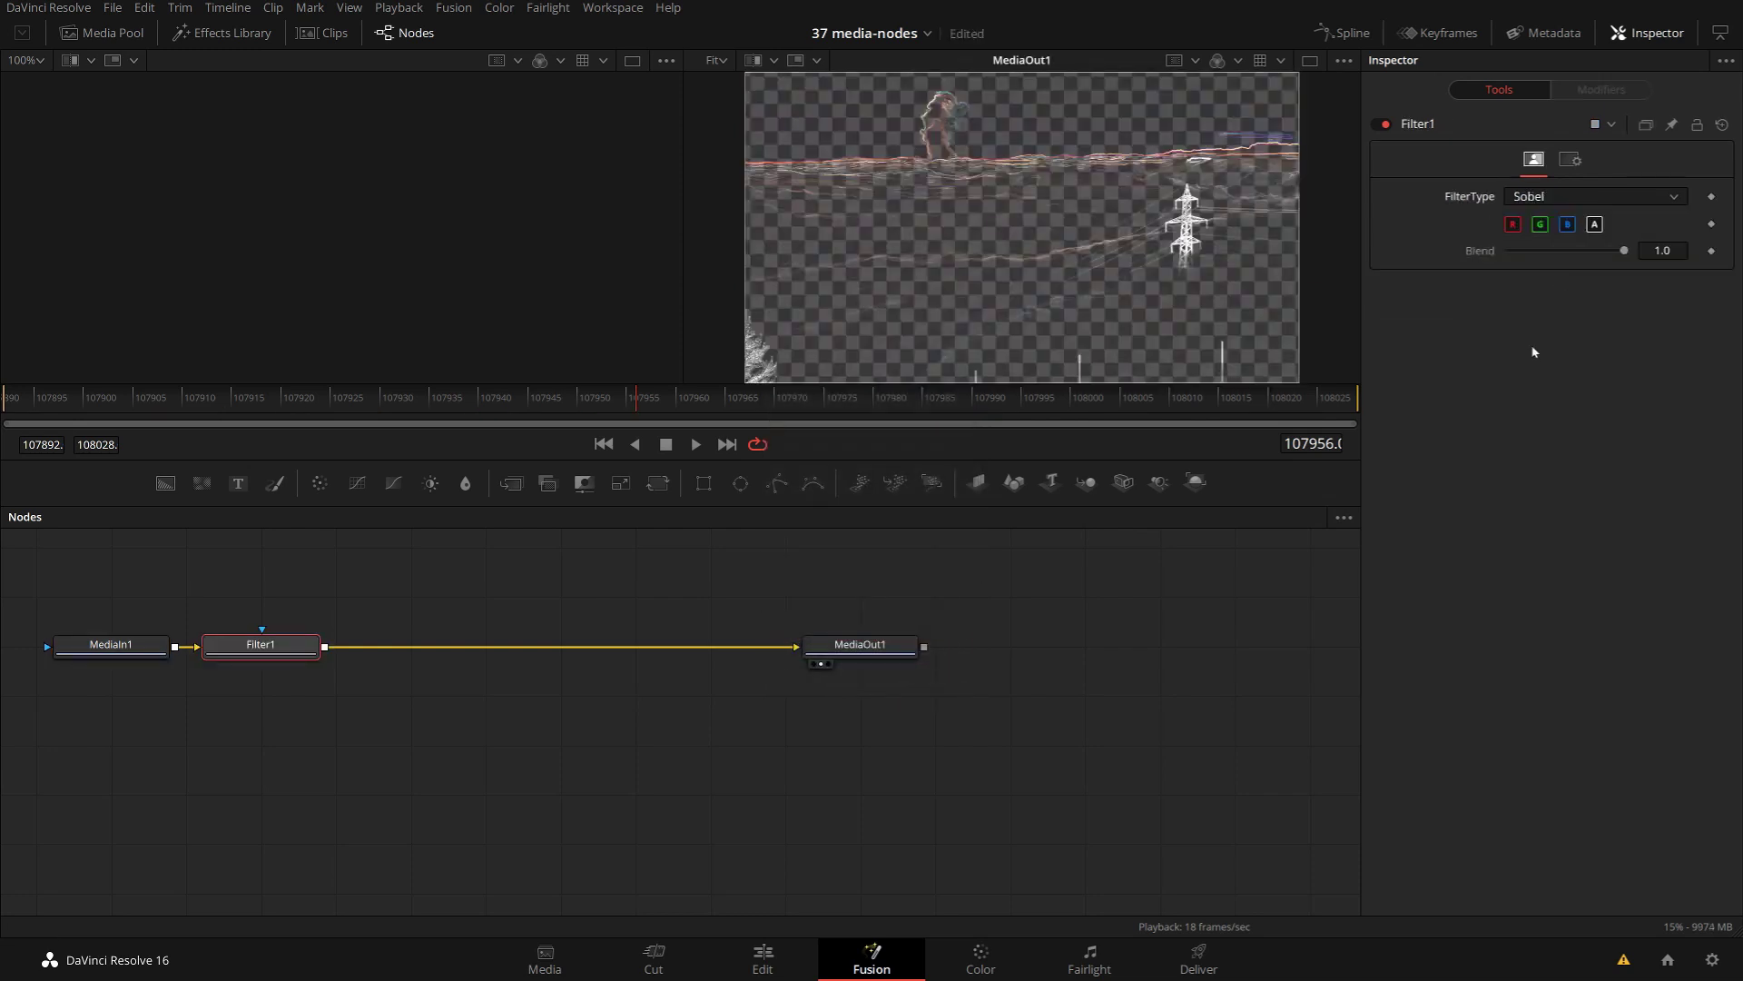
Step: Add a Background and Merge, feeding Filter1 into the Merge foreground
key(shift+space)
text(bg)
key(Return)
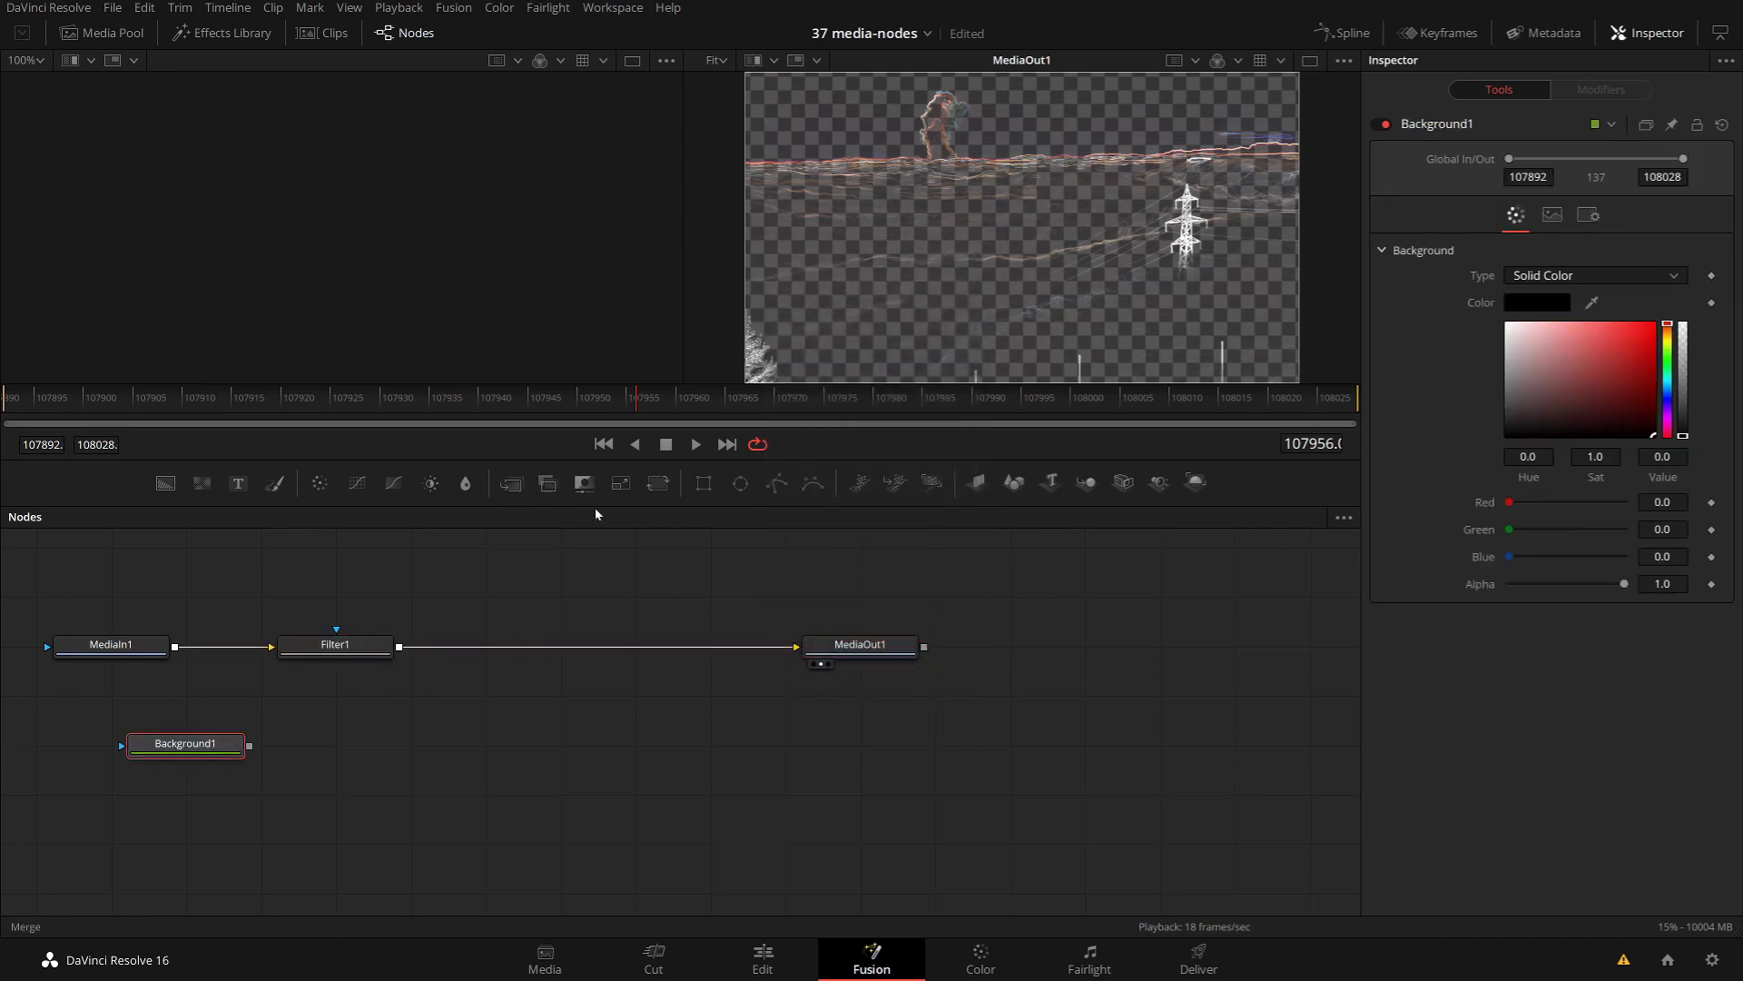
click(584, 482)
drag(599, 647, 796, 646)
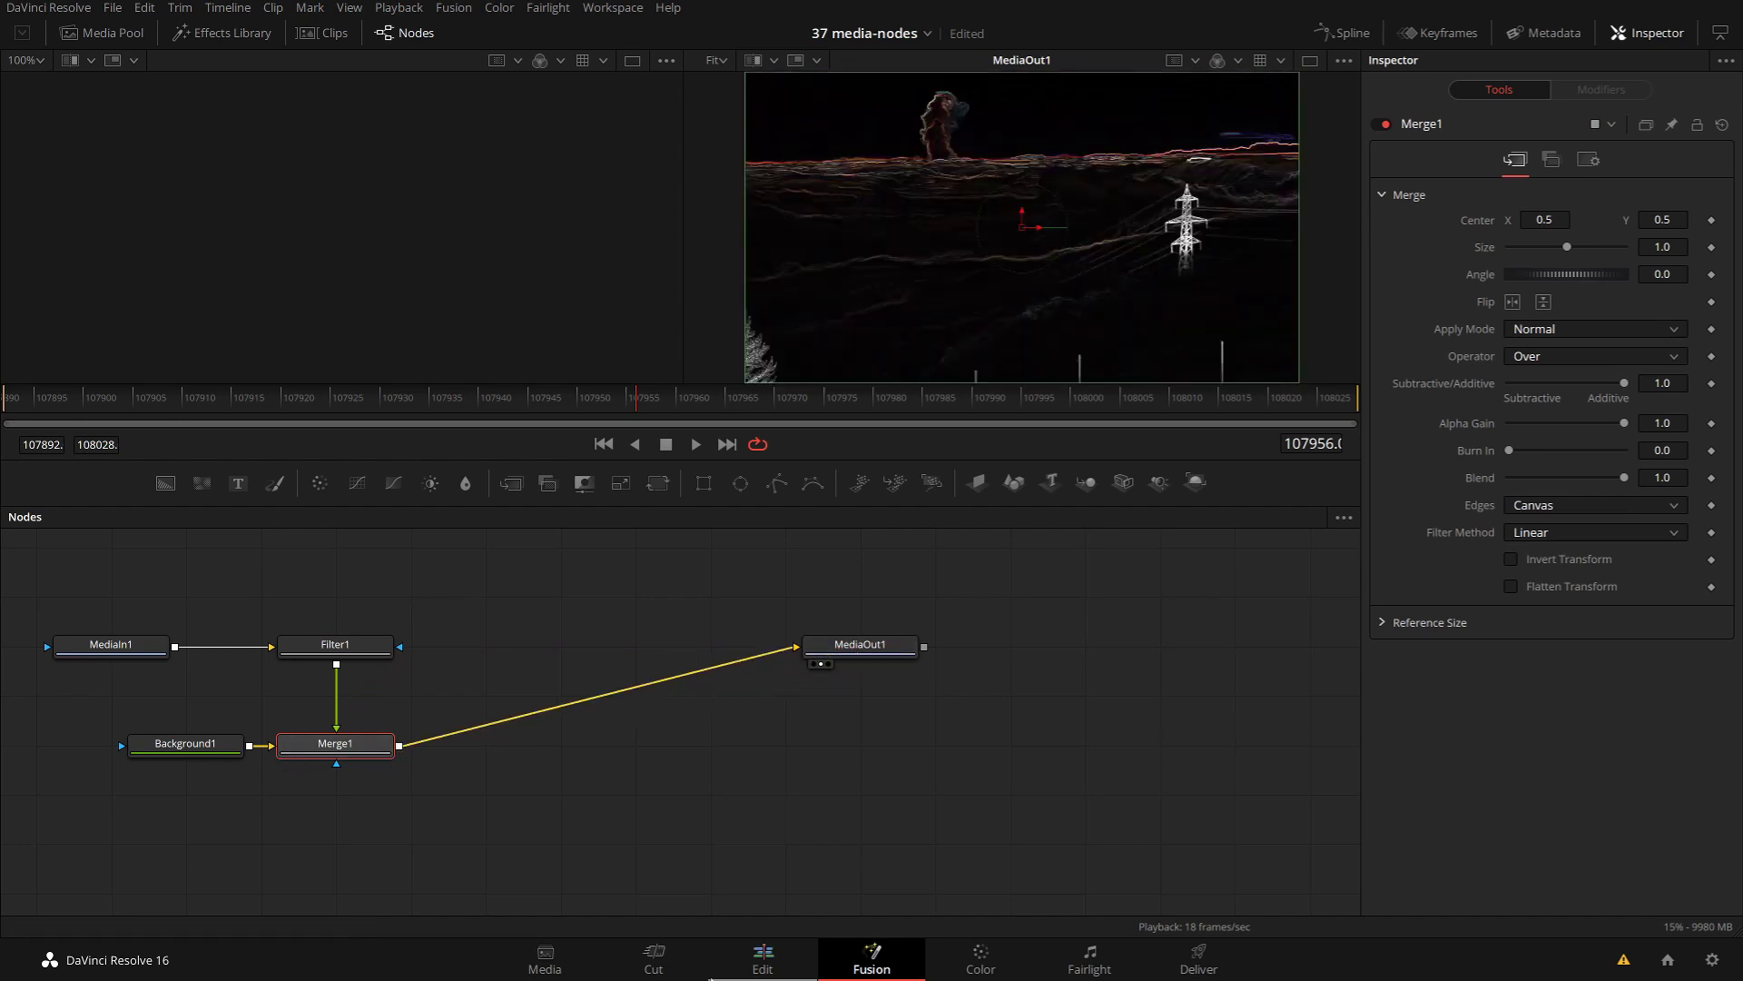
click(755, 961)
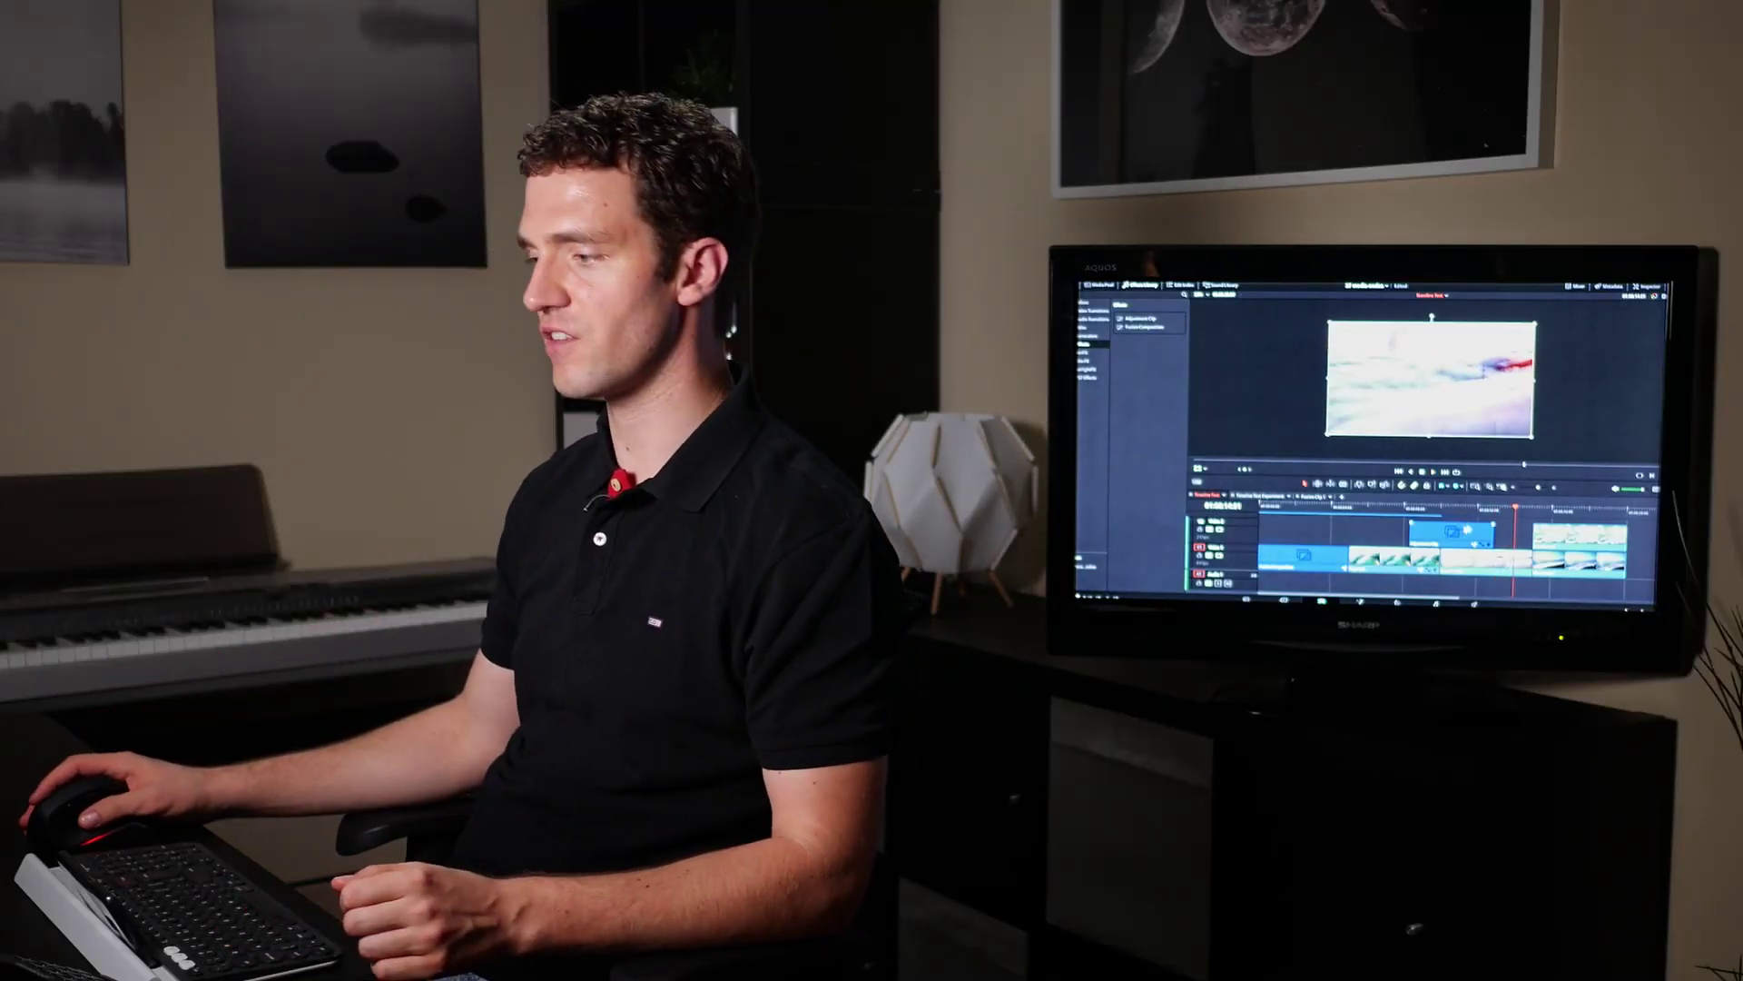
Step: Drag the V2 Adjustment Clip's left edge earlier and its right edge slightly later over Fog and Sunrise
click(1412, 509)
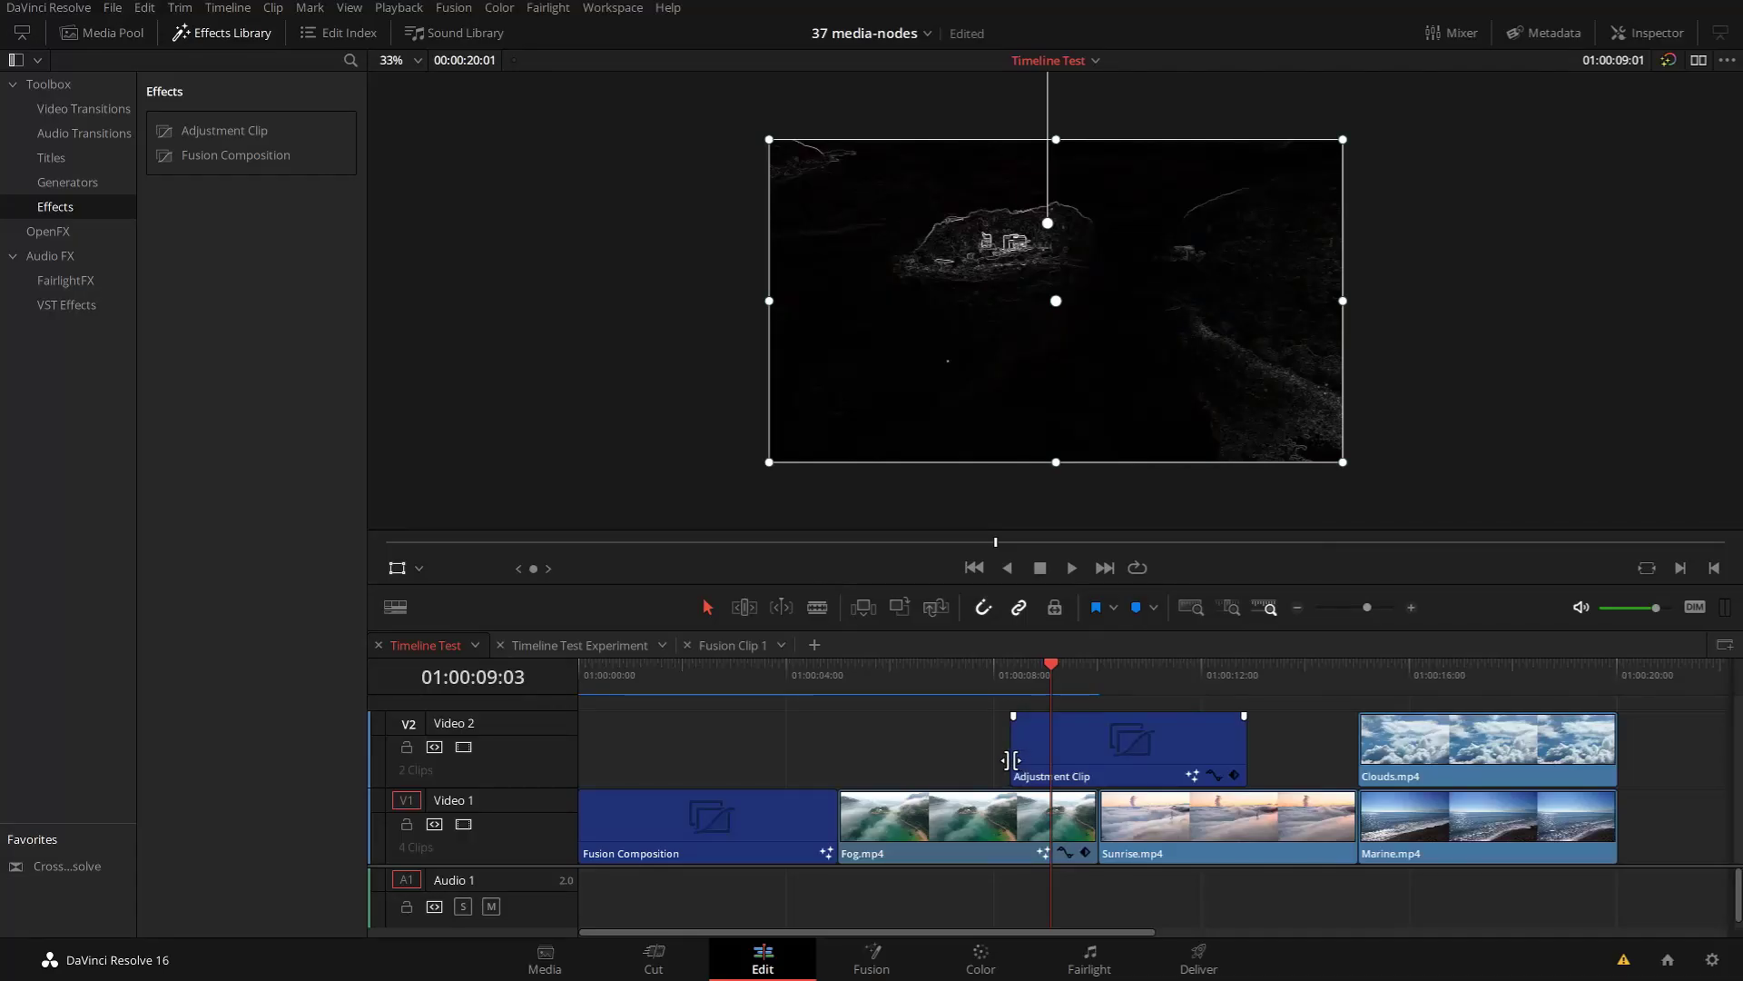
drag(1012, 756, 942, 756)
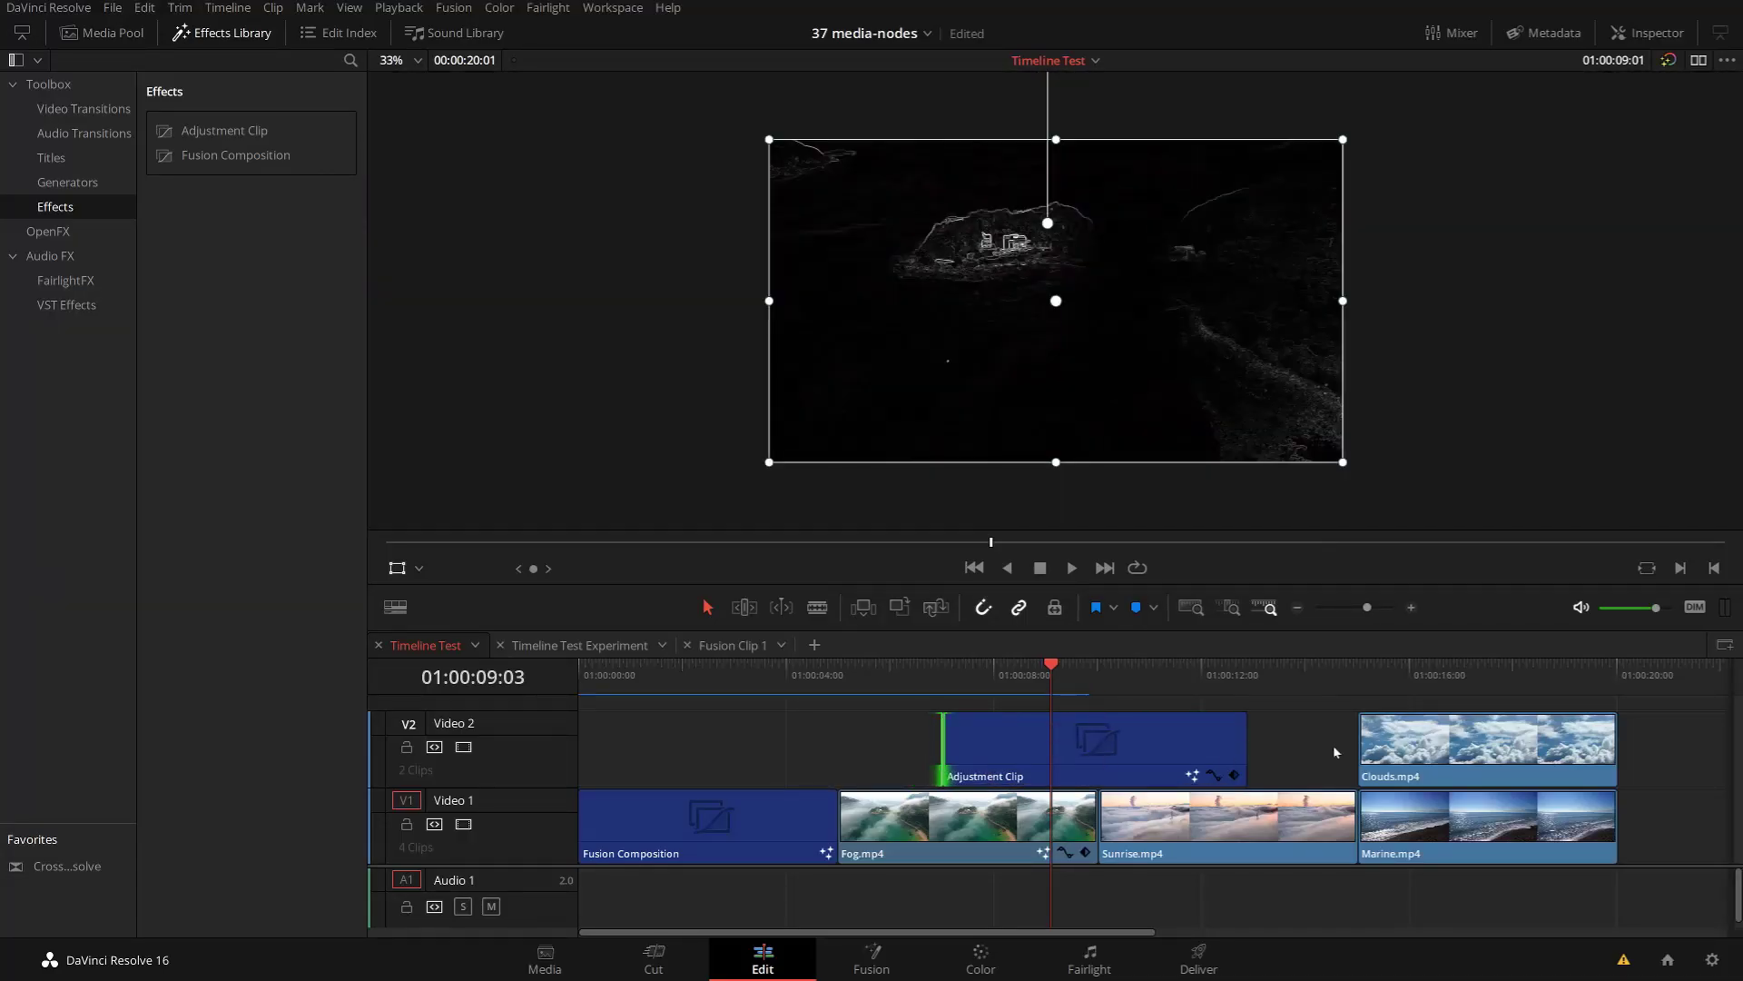
mouse_move(1246, 749)
mouse_down()
mouse_move(1312, 749)
mouse_move(1263, 749)
mouse_up()
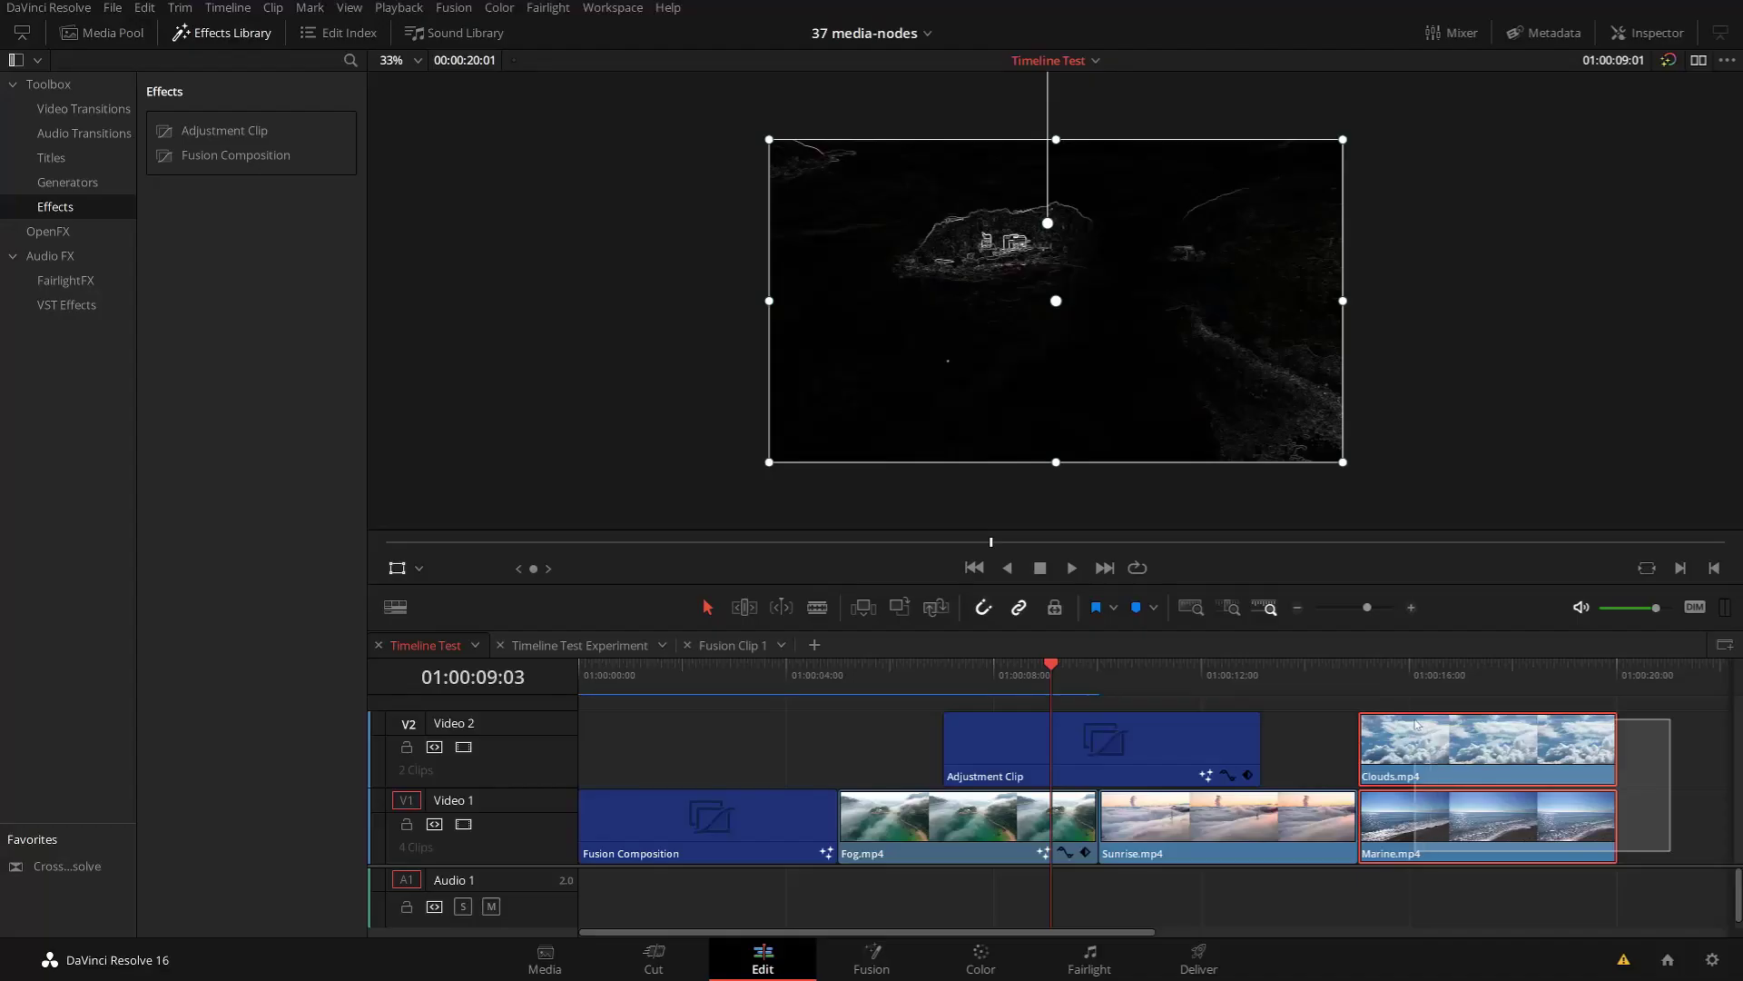
click(1506, 821)
Step: Raise and enlarge Clouds.mp4 to cover the sky over Marine, then select both clips
click(1462, 679)
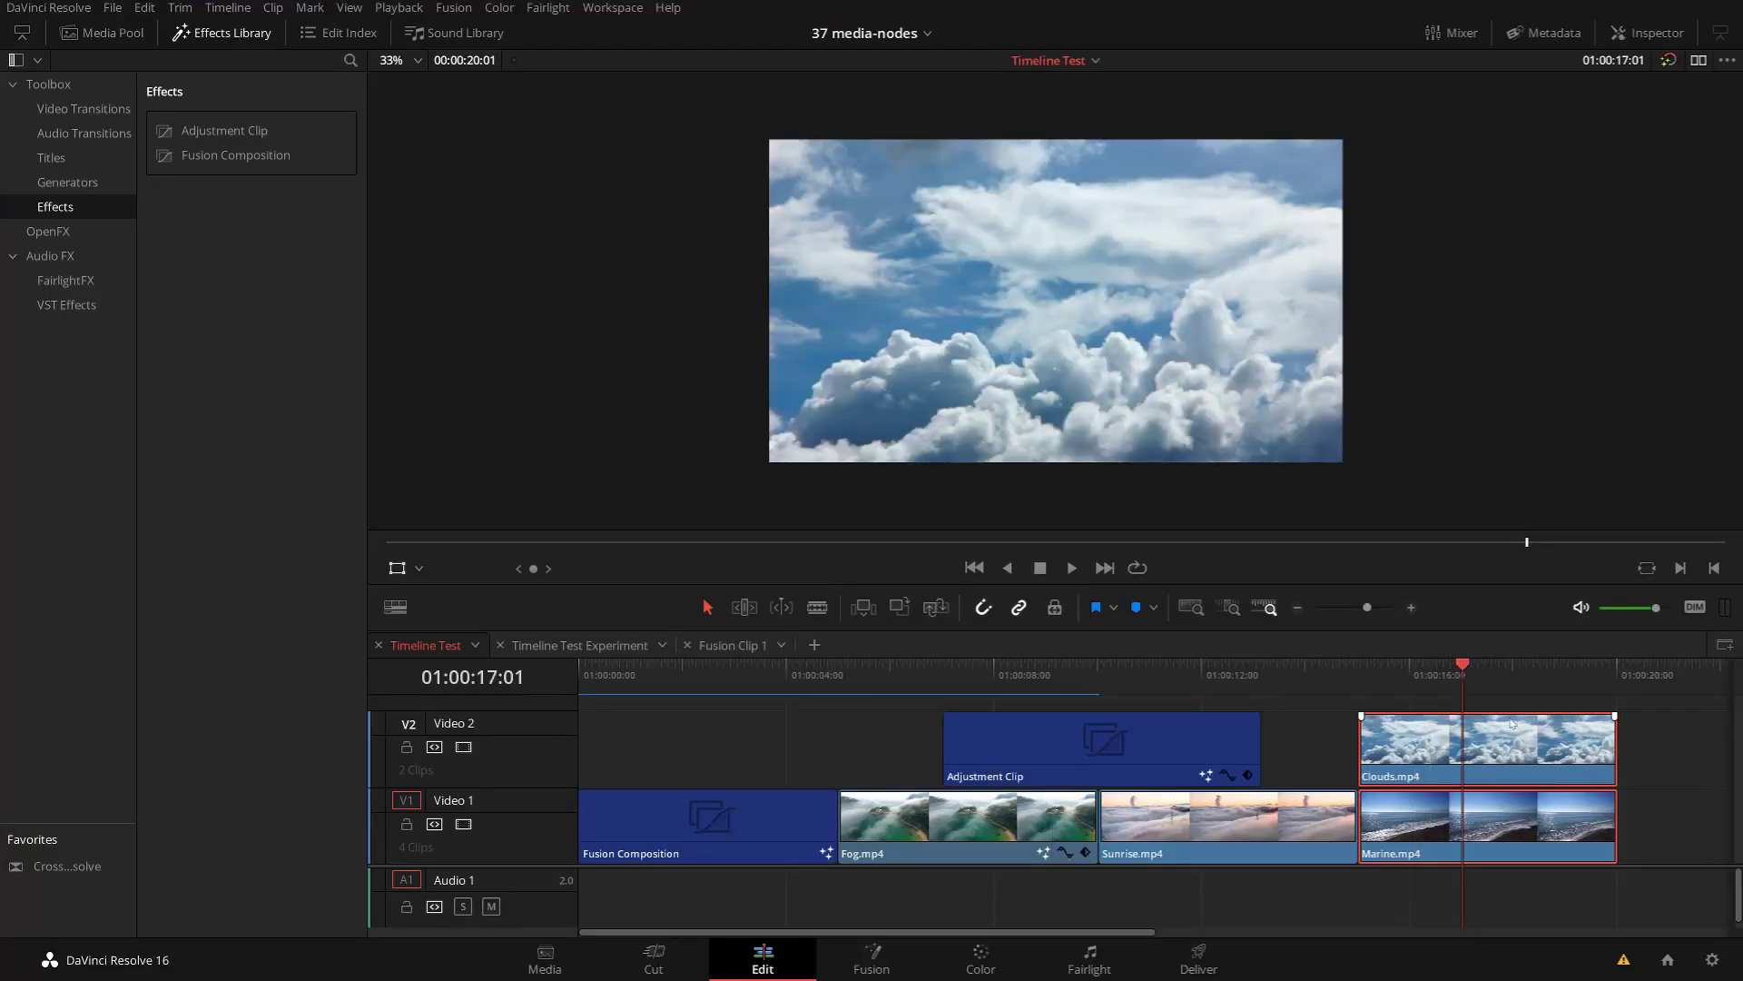
drag(1412, 758, 1518, 755)
click(1628, 789)
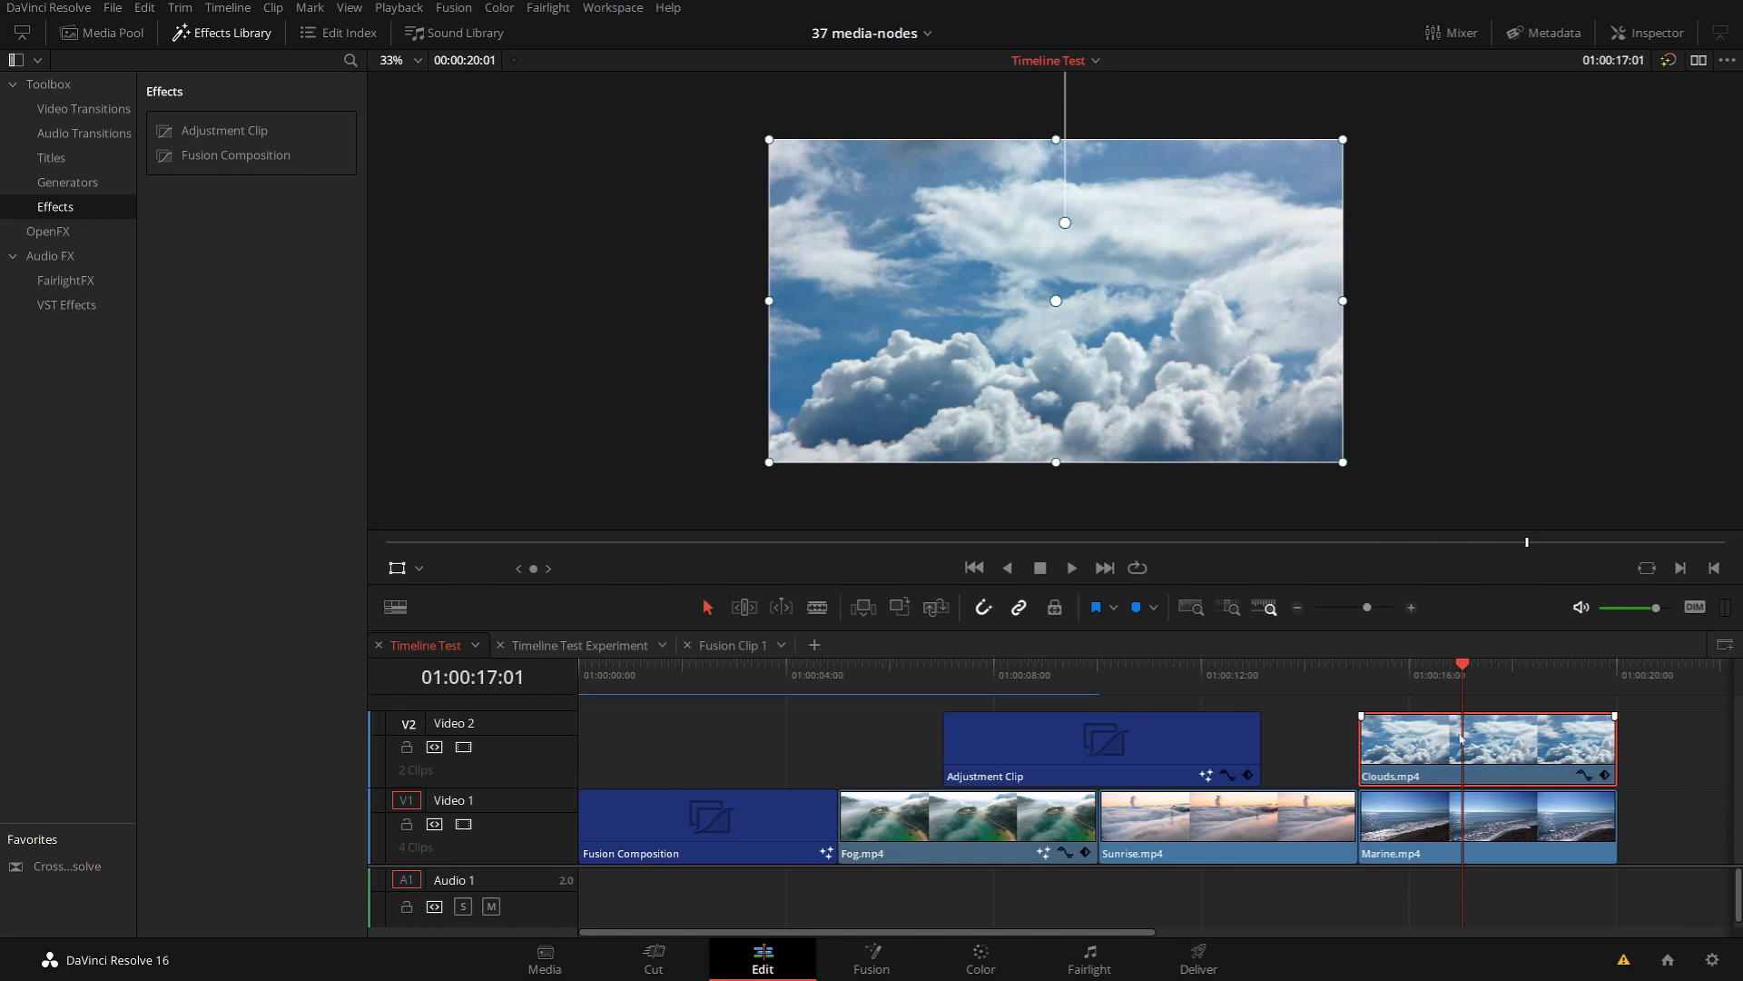
drag(928, 350, 926, 298)
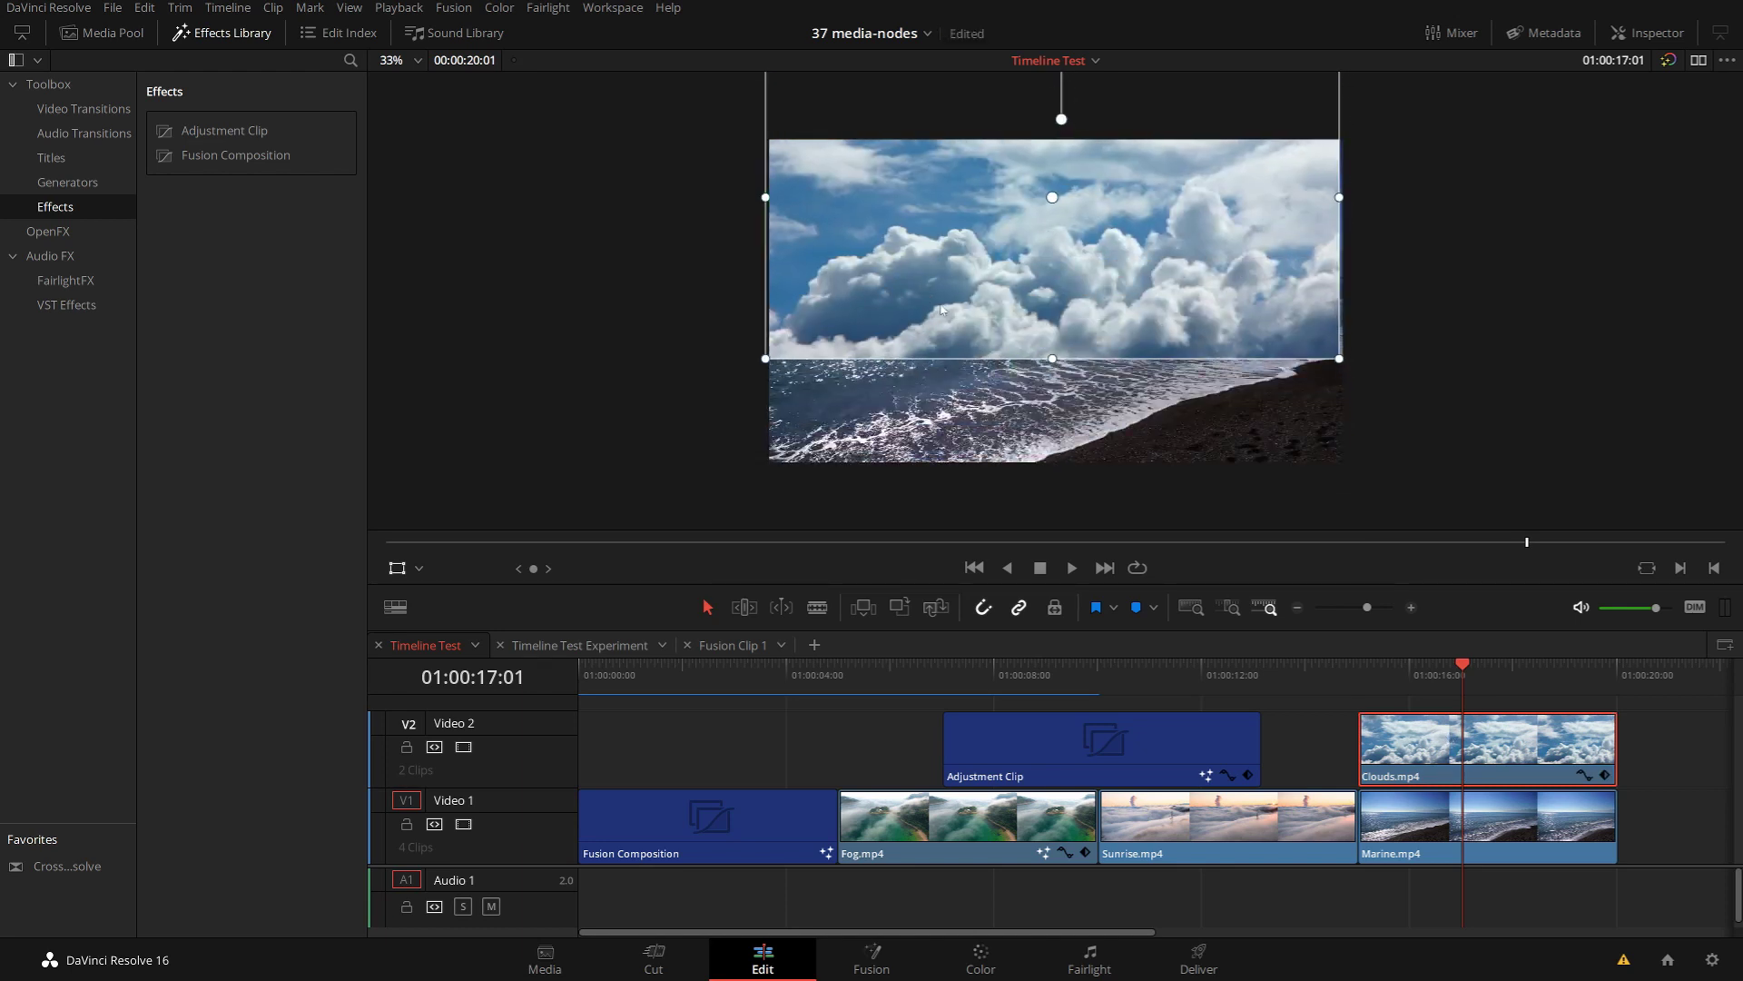
drag(1340, 359, 1405, 388)
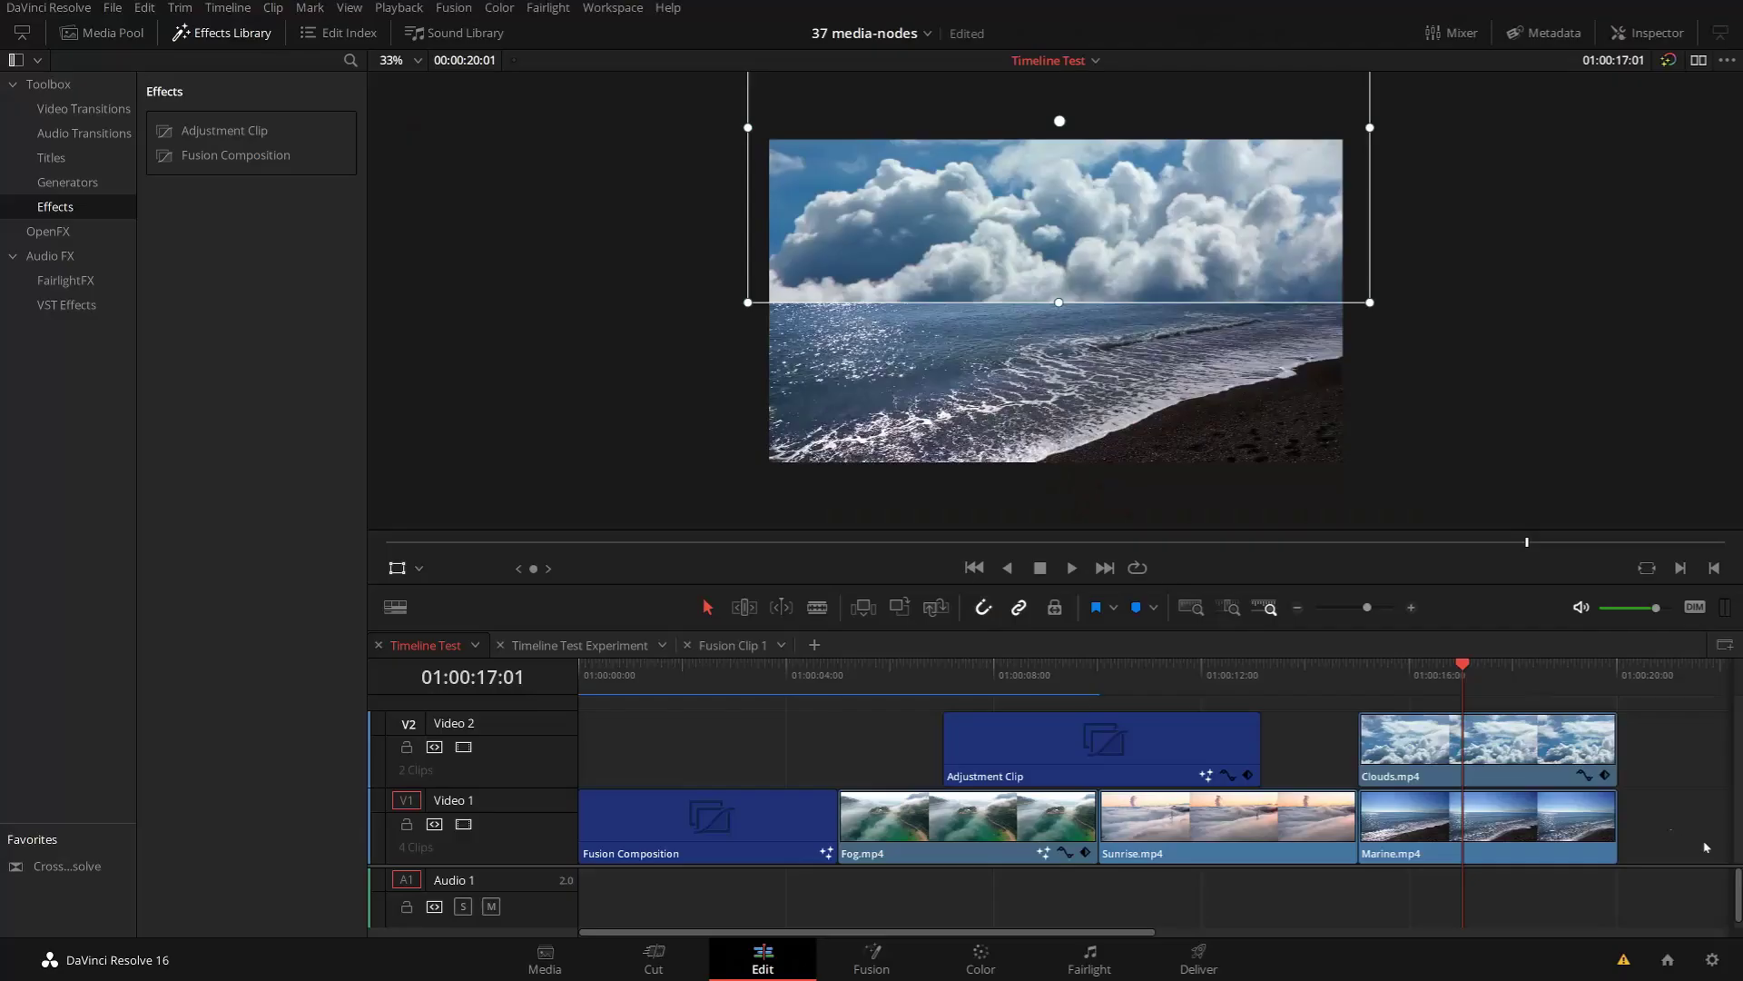
drag(1710, 844, 1398, 727)
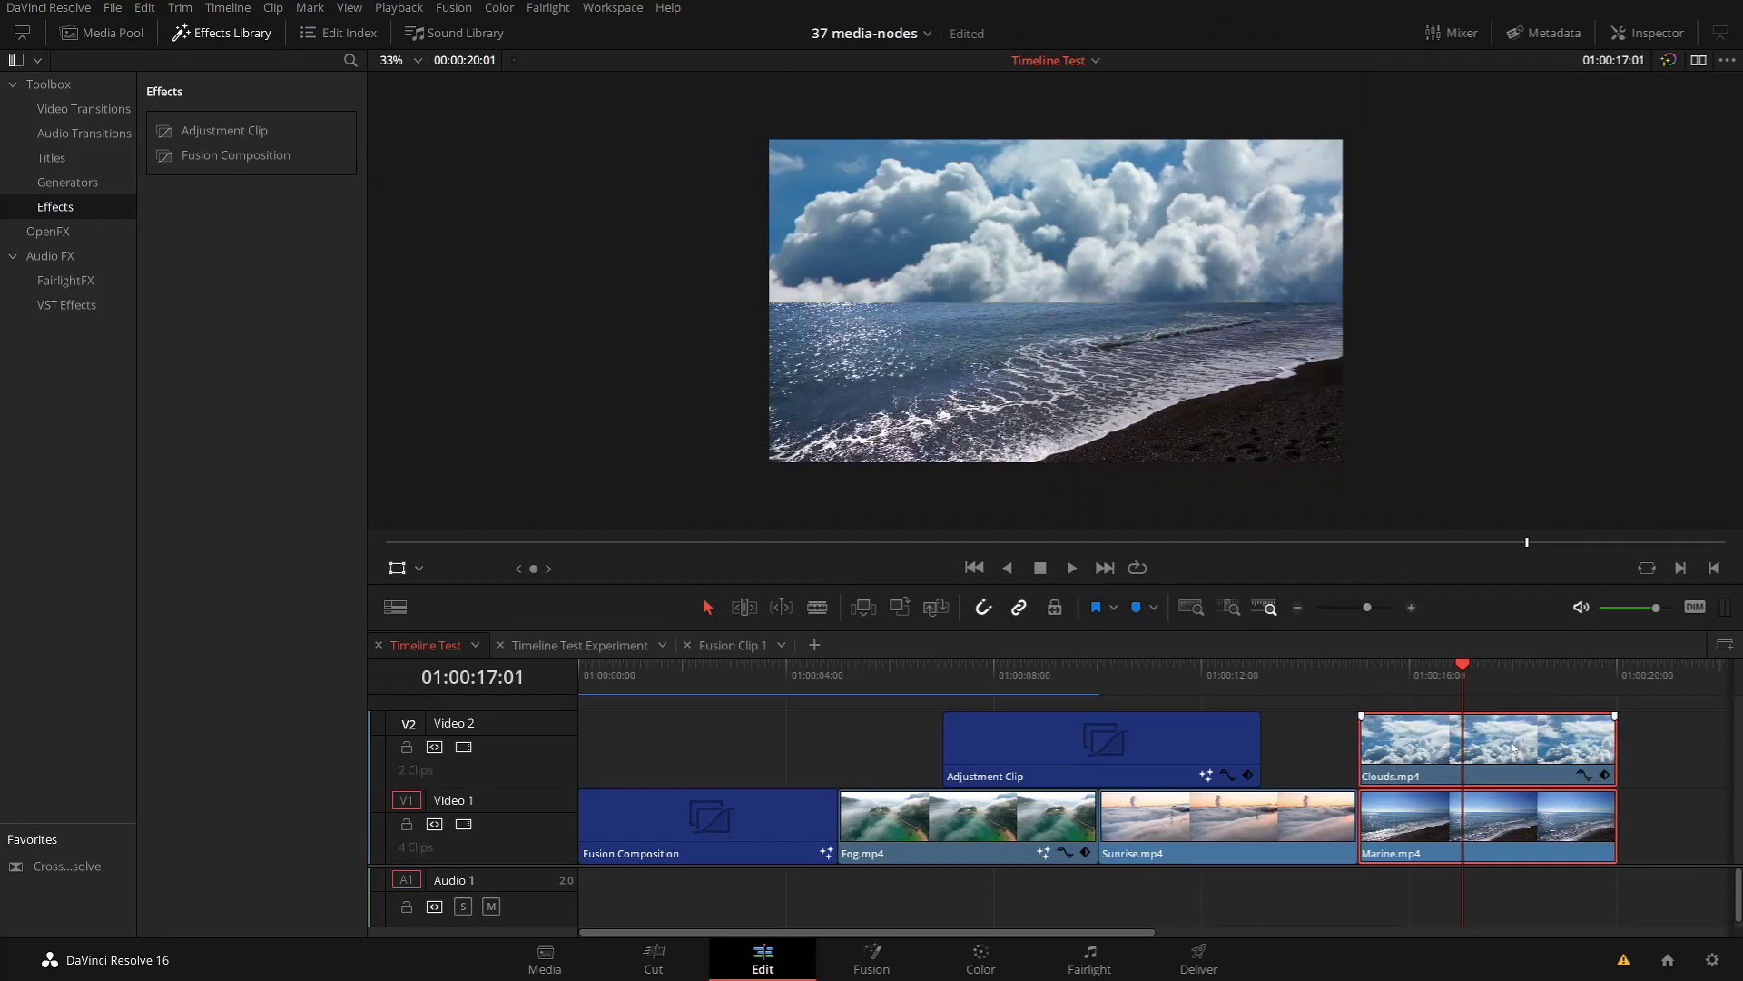
right_click(1514, 747)
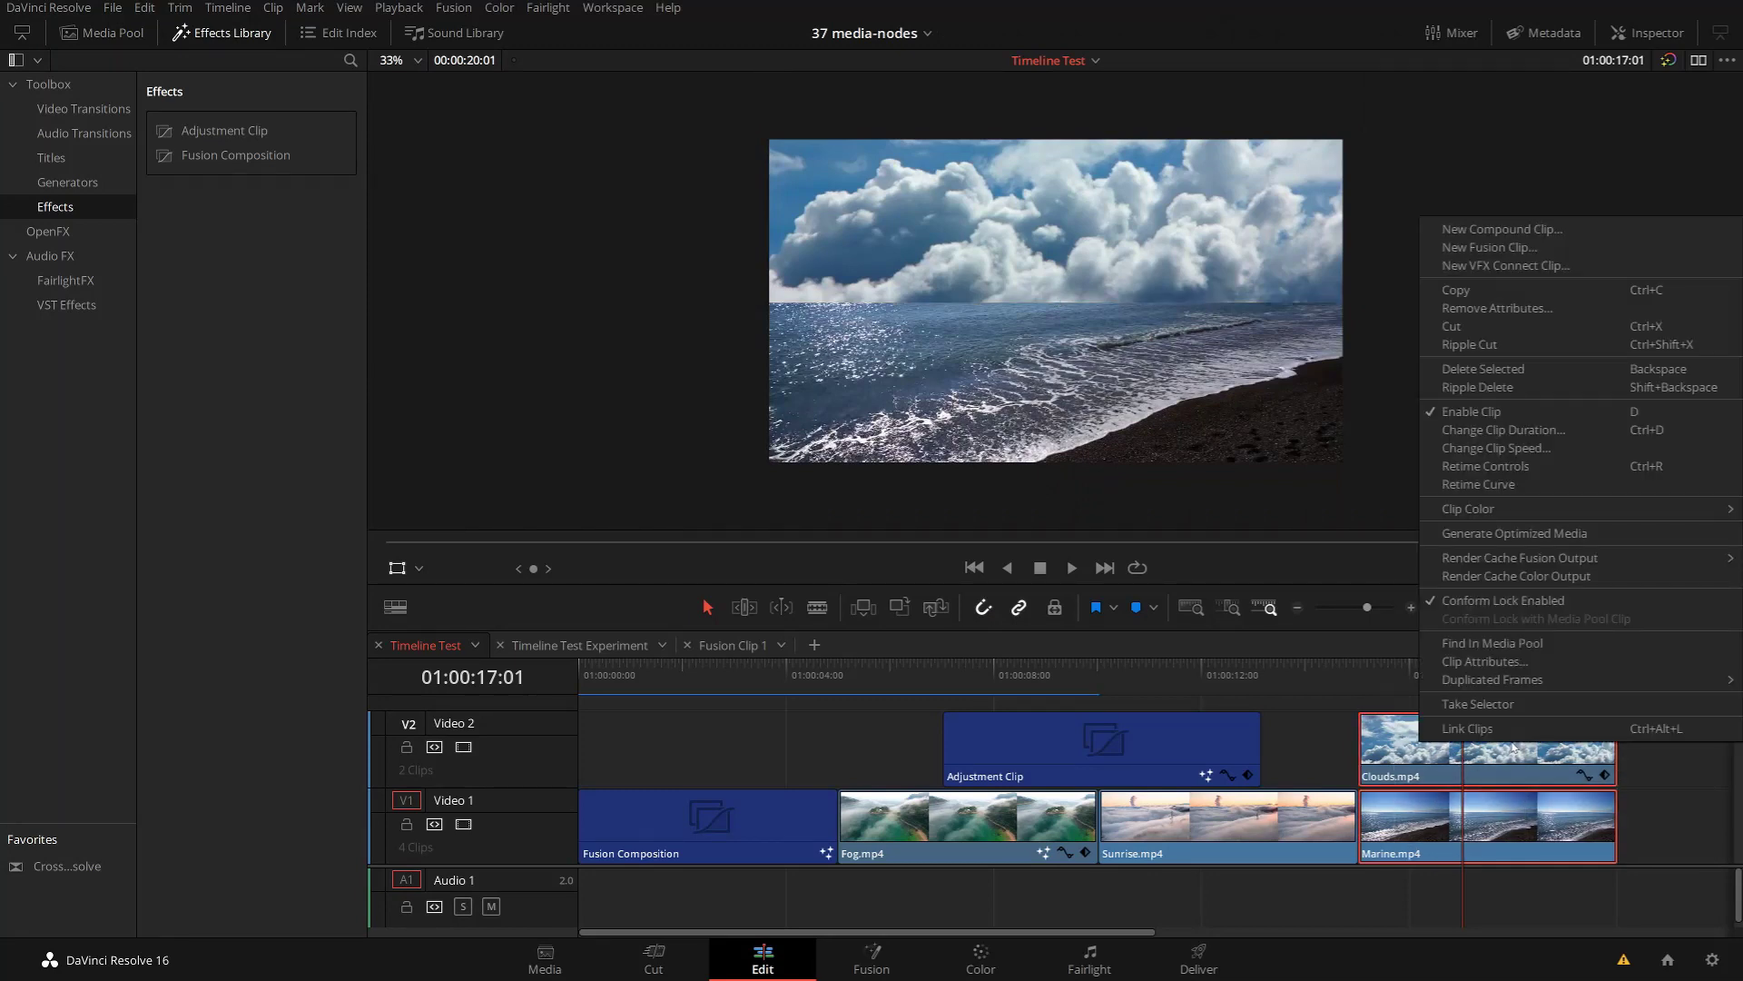
Step: Combine Clouds and Marine into Fusion Clip 3 and open it on the Fusion page
click(1471, 248)
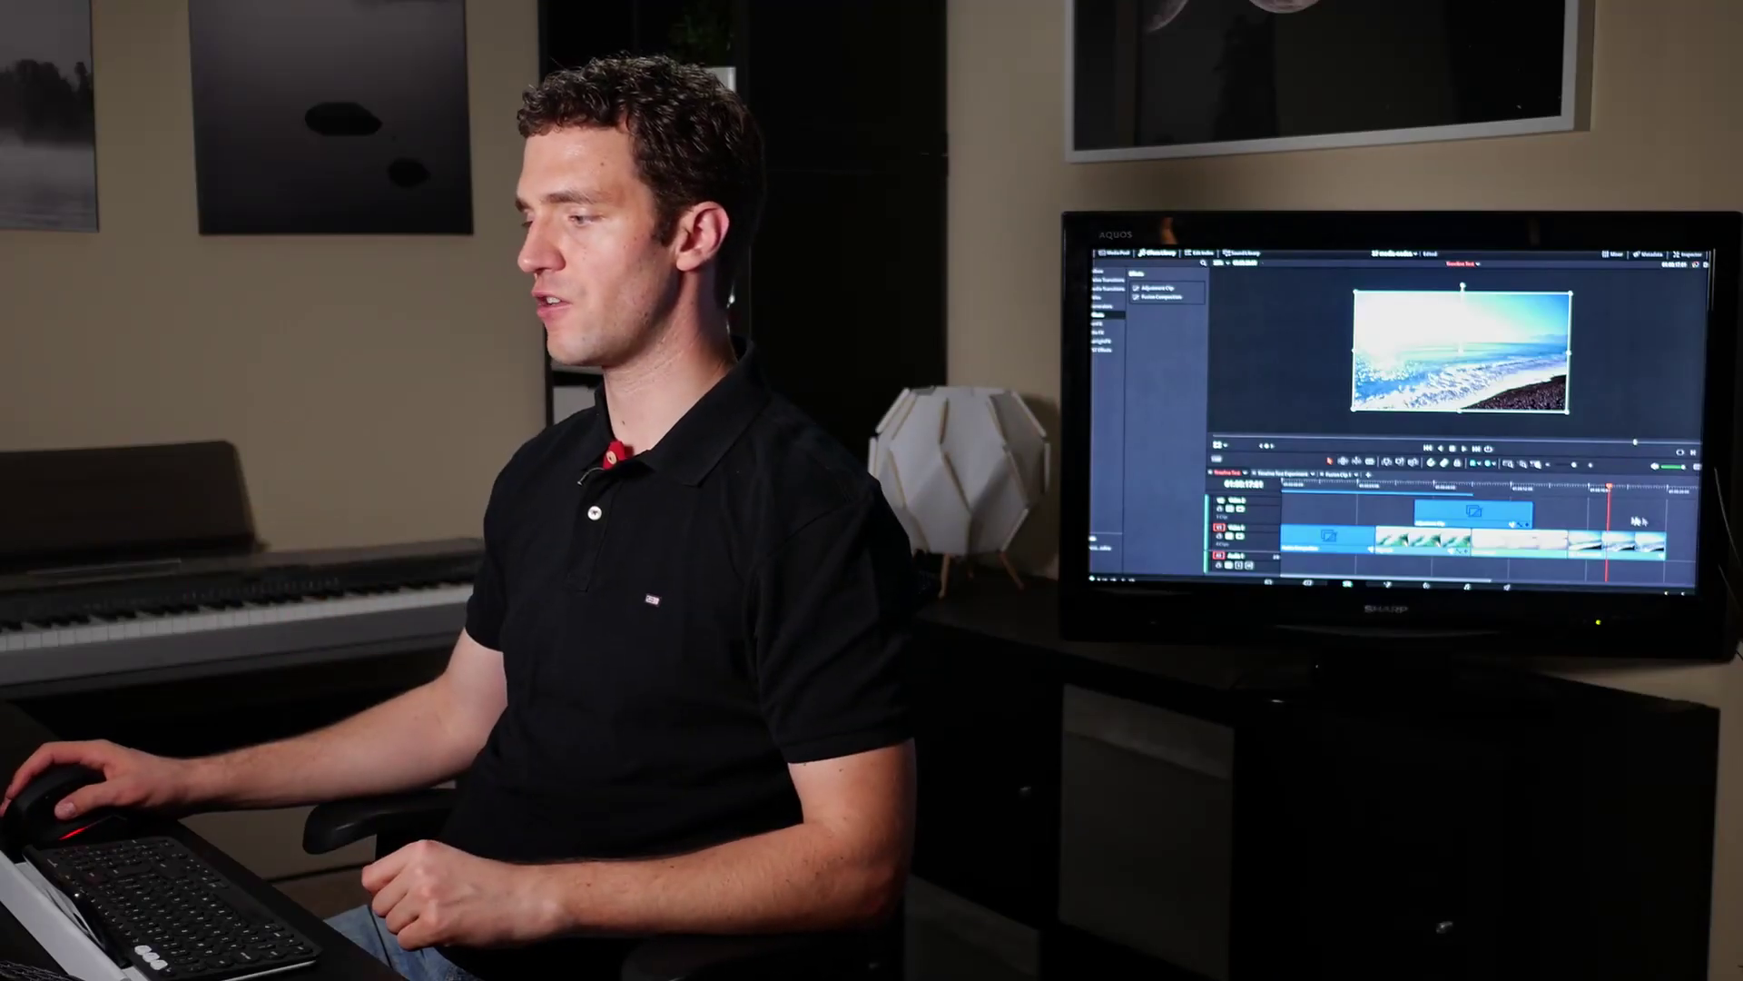
key(Home)
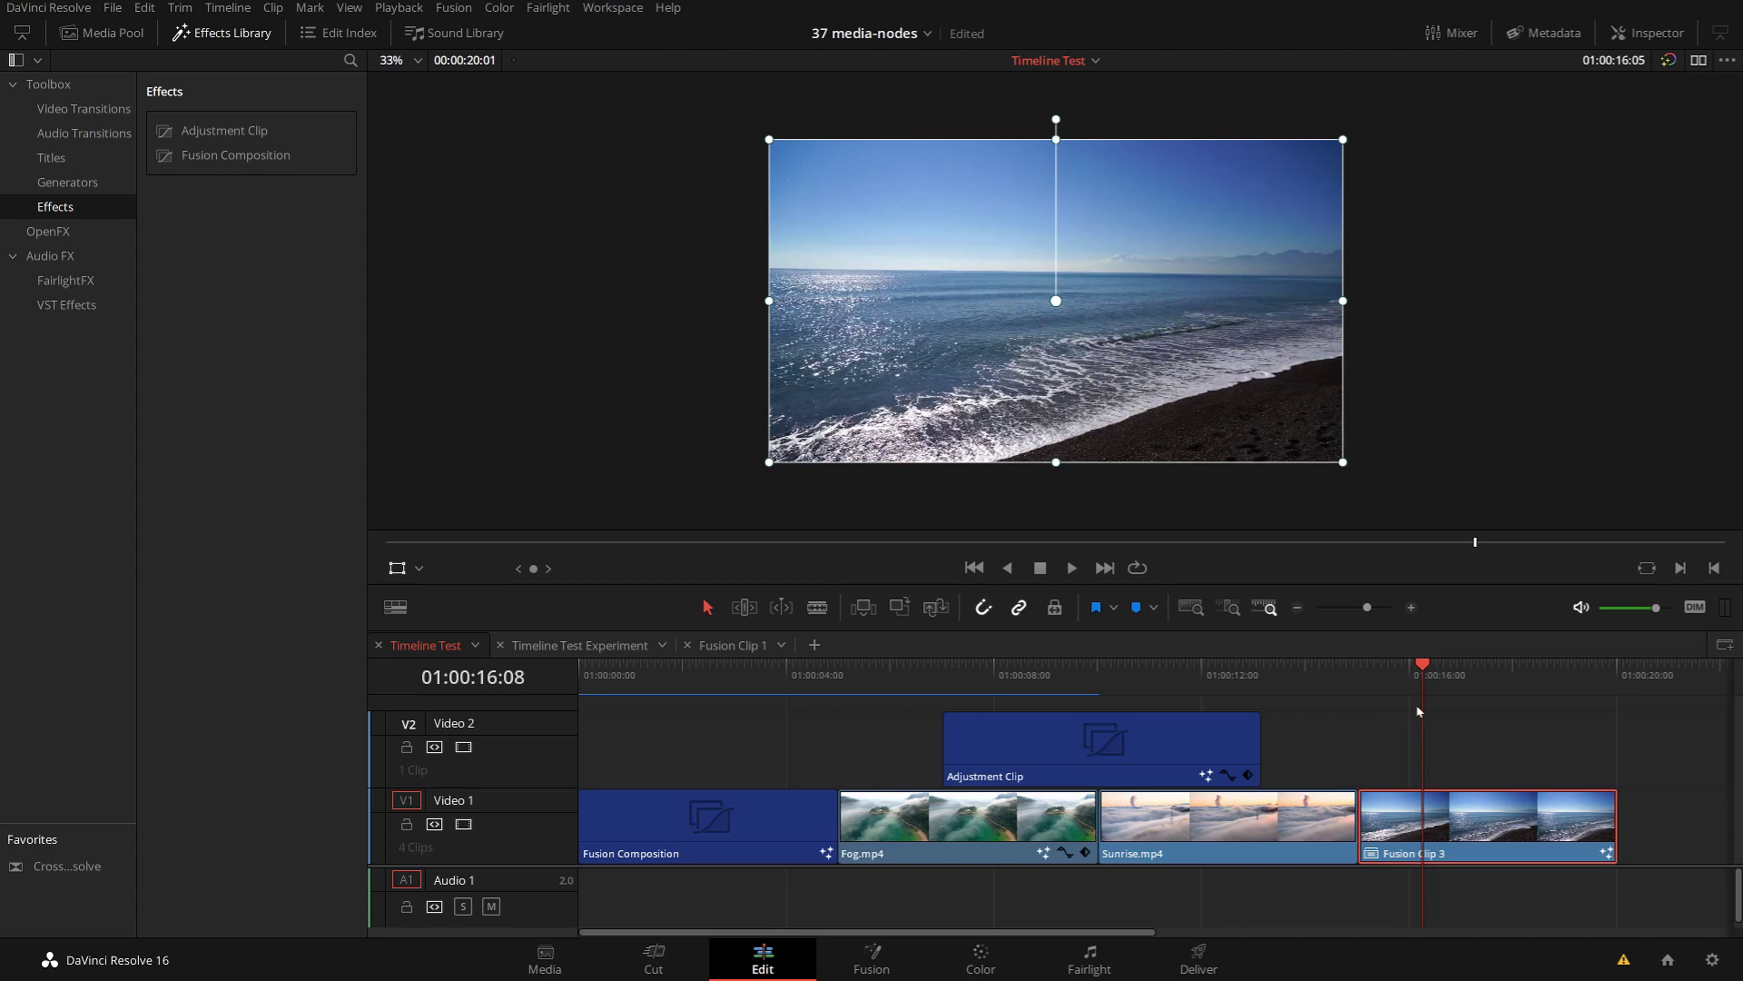
click(873, 961)
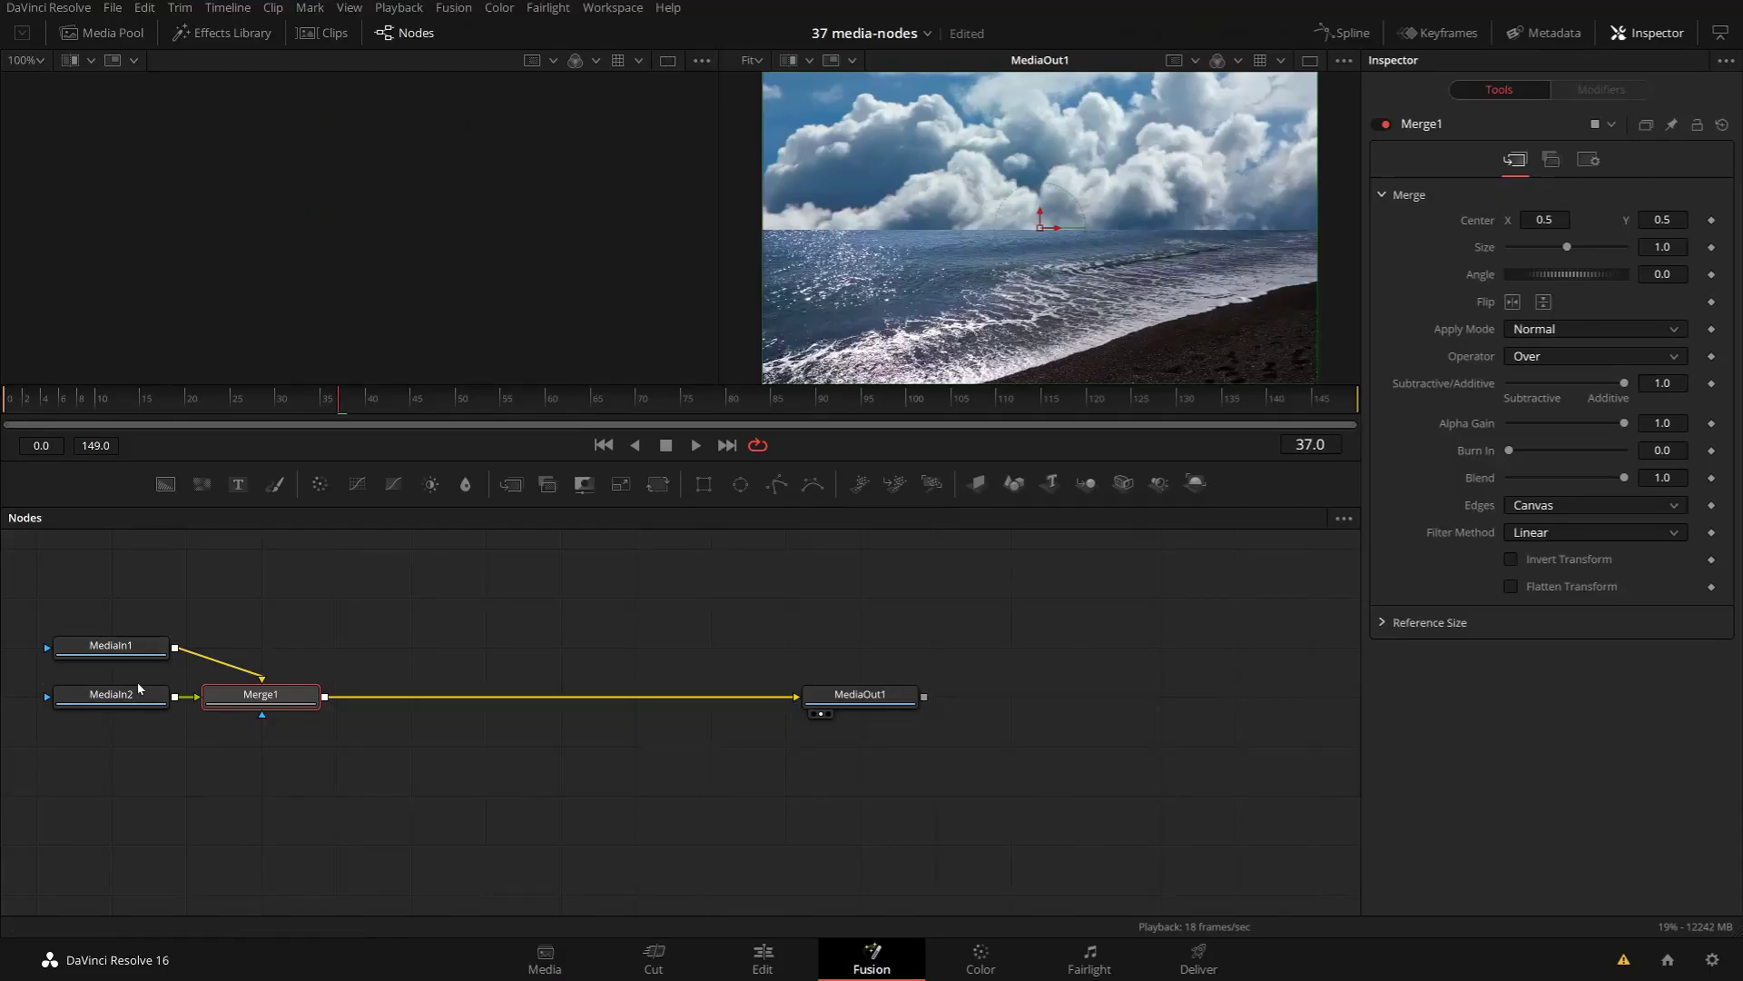
Step: Position the MediaIn2 node directly above Merge1 in the node graph
drag(118, 695, 209, 647)
drag(98, 646, 98, 696)
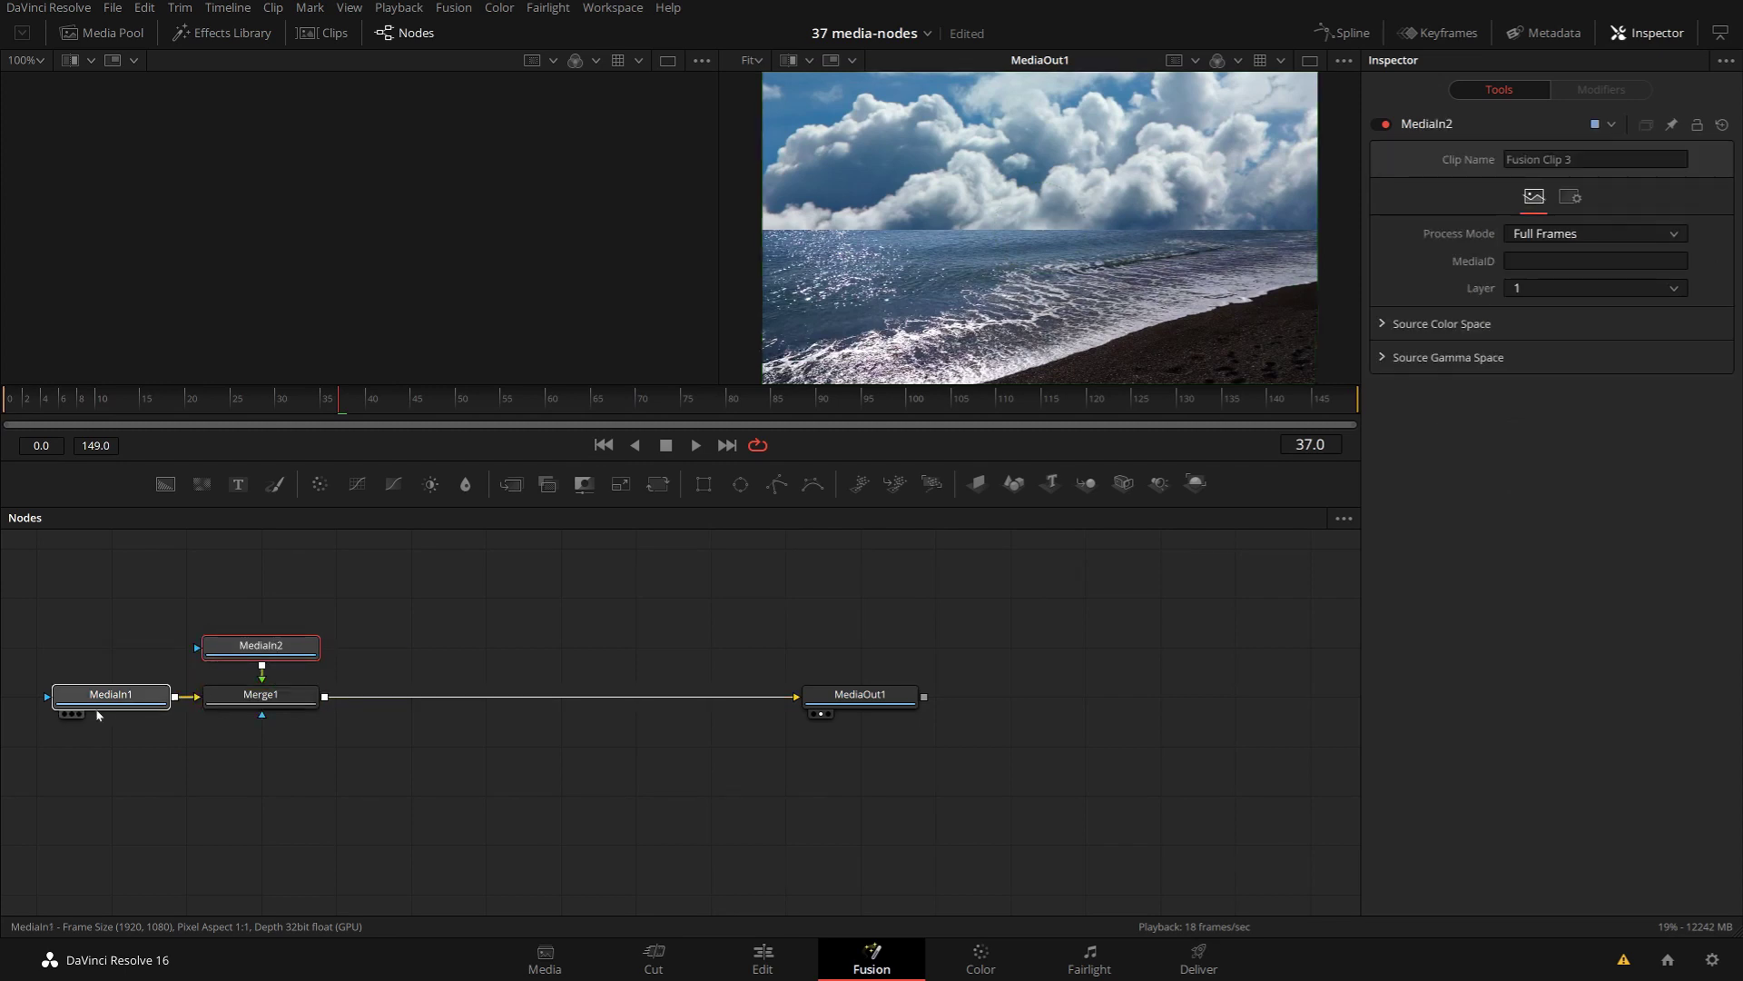
click(626, 881)
click(860, 695)
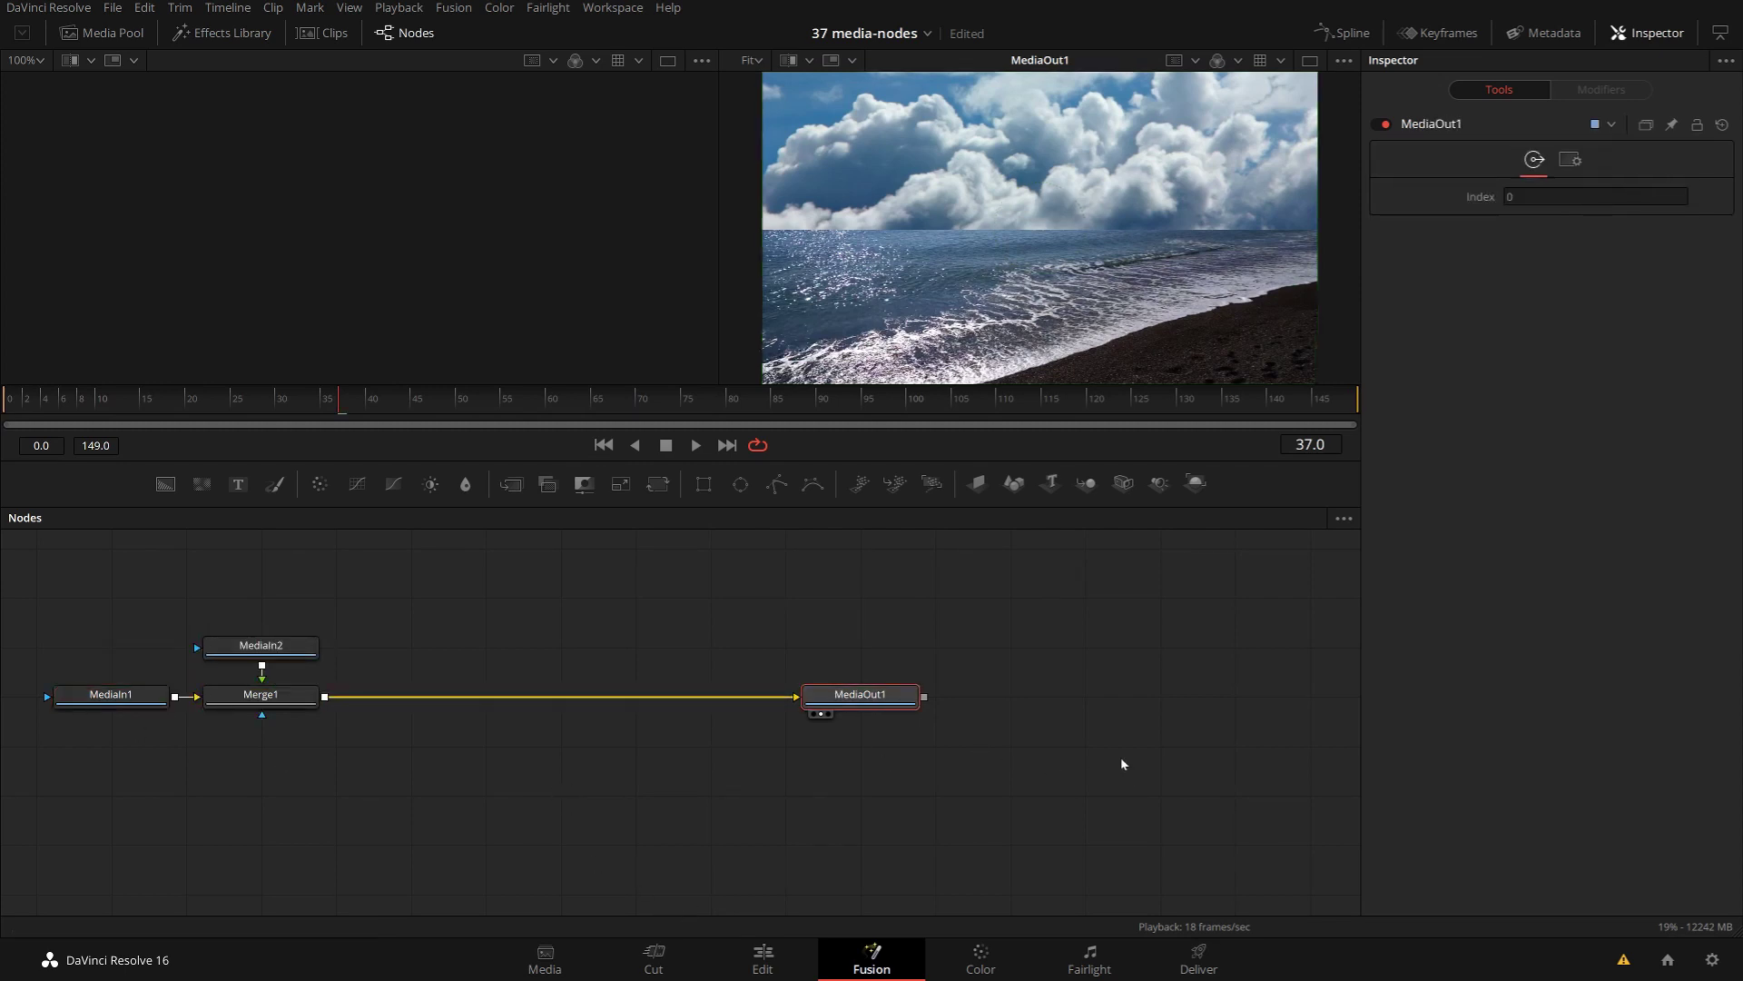
Step: Preview MediaIn1 in the second viewer with Layer kept at 0, and slide Merge1 right
click(113, 697)
key(1)
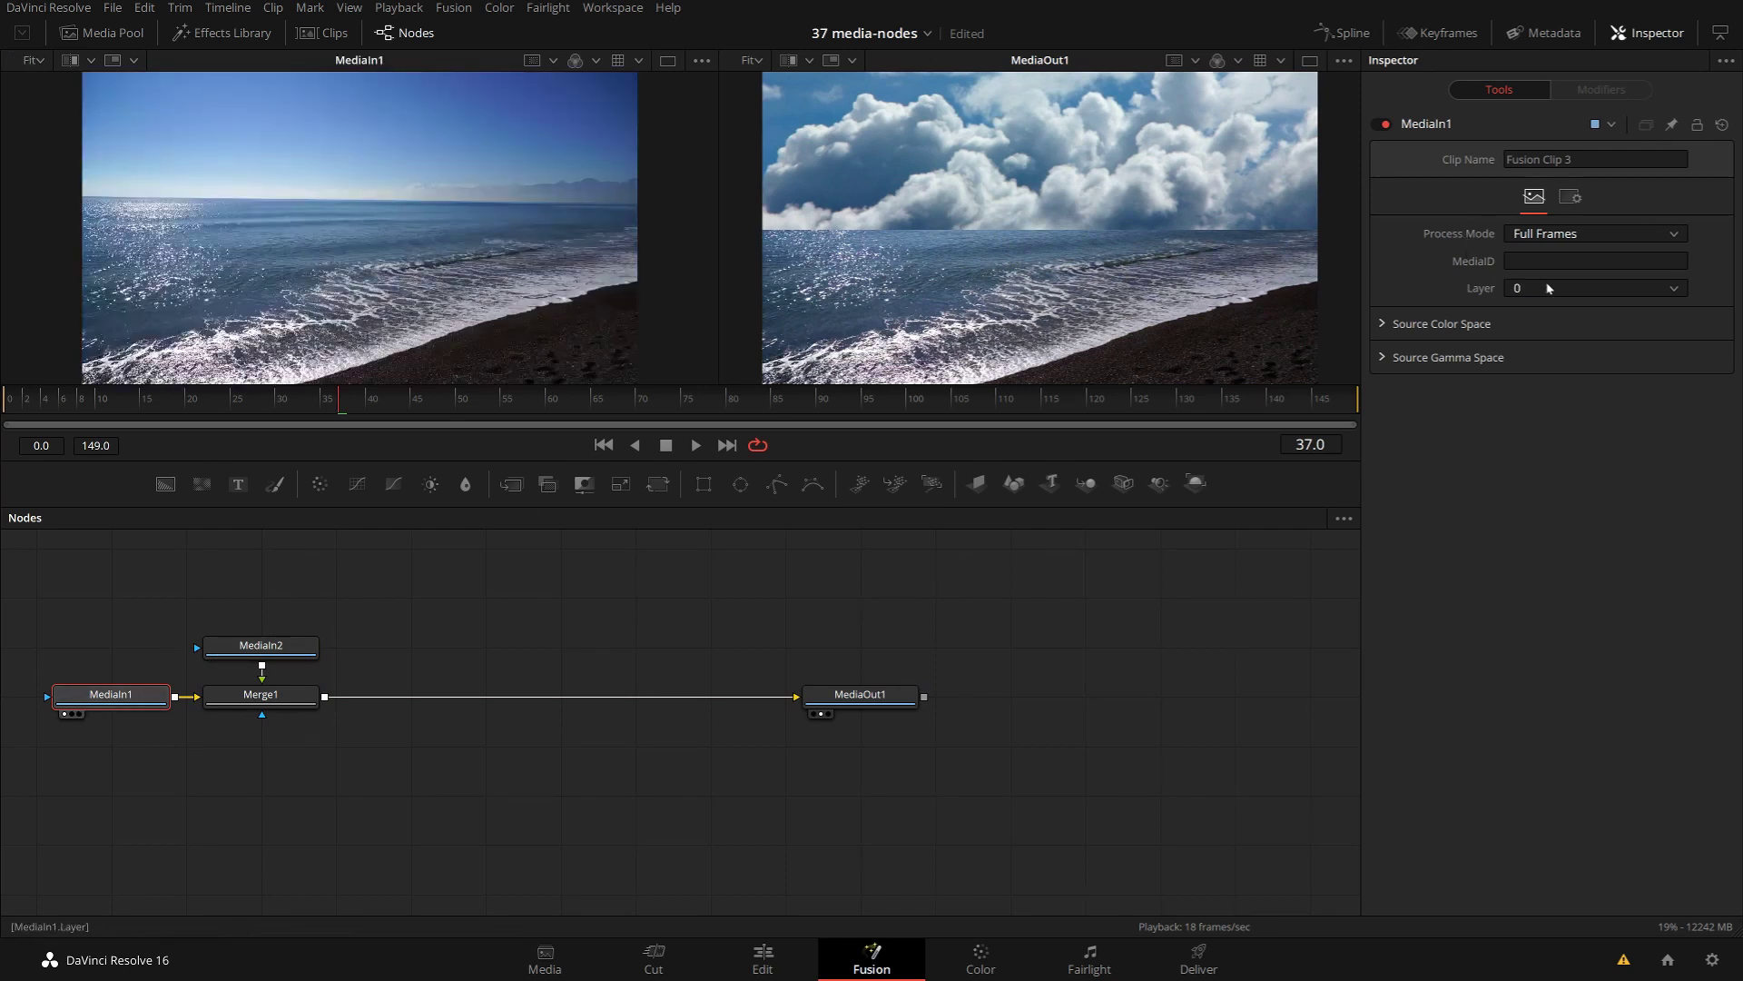
key(ctrl+f)
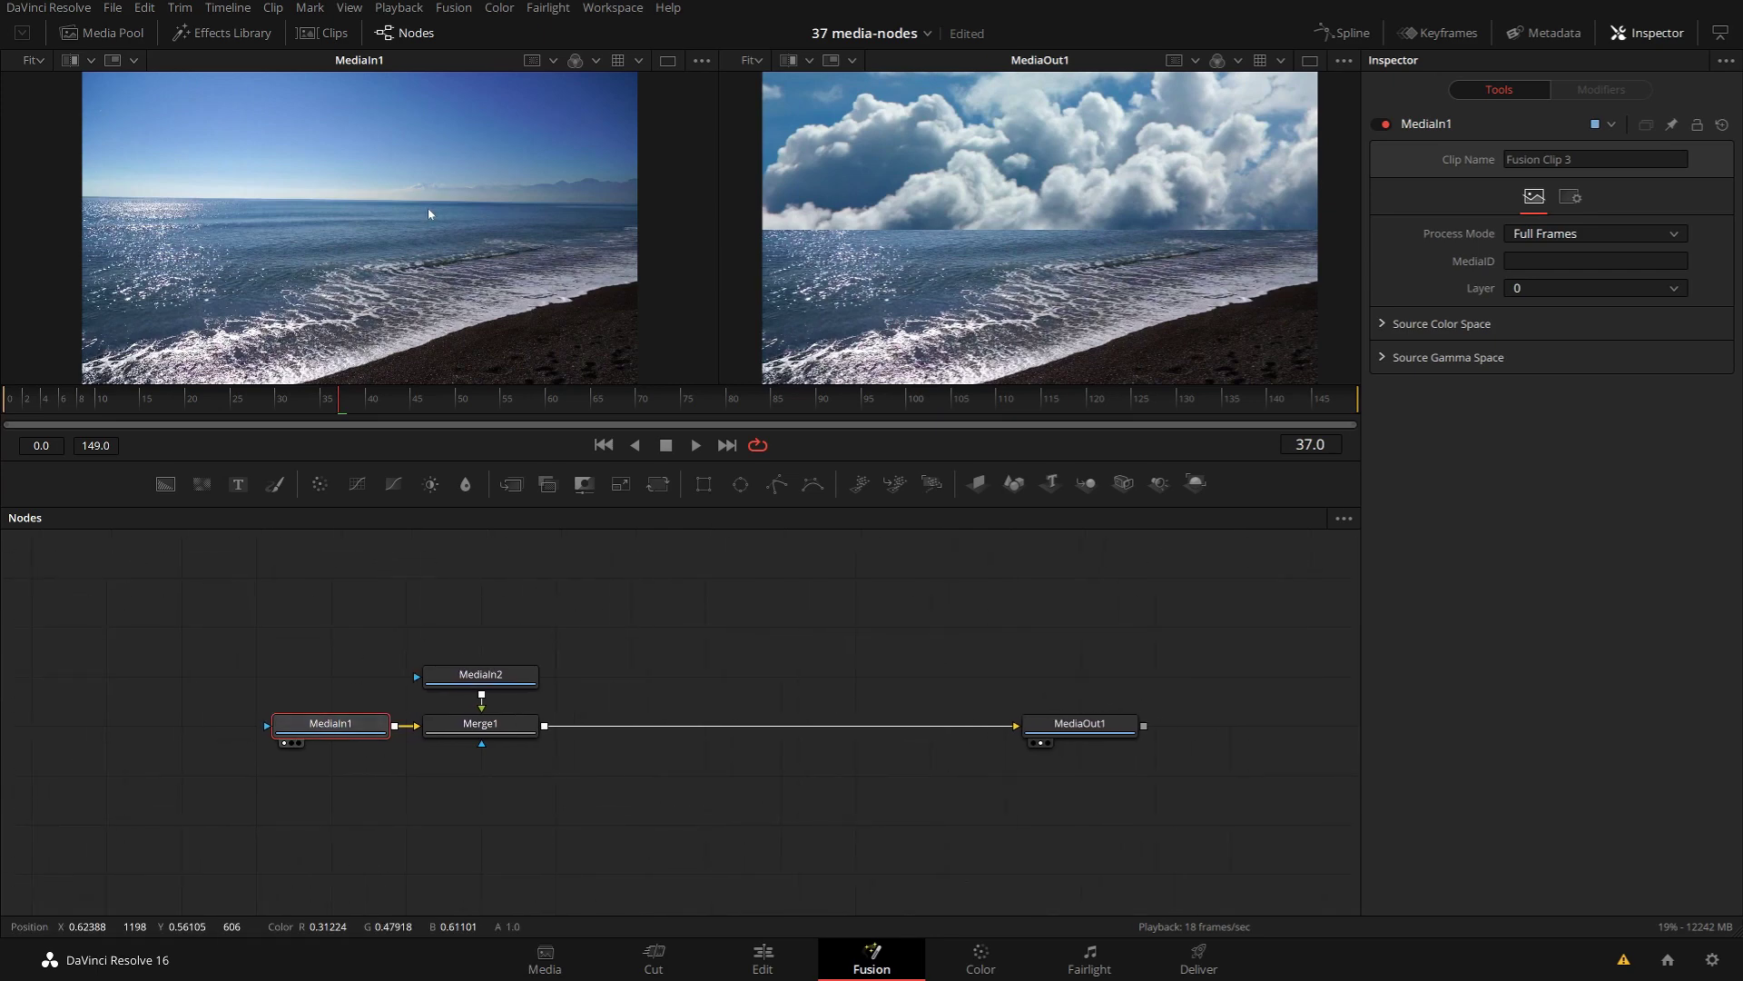
click(1562, 287)
click(1555, 332)
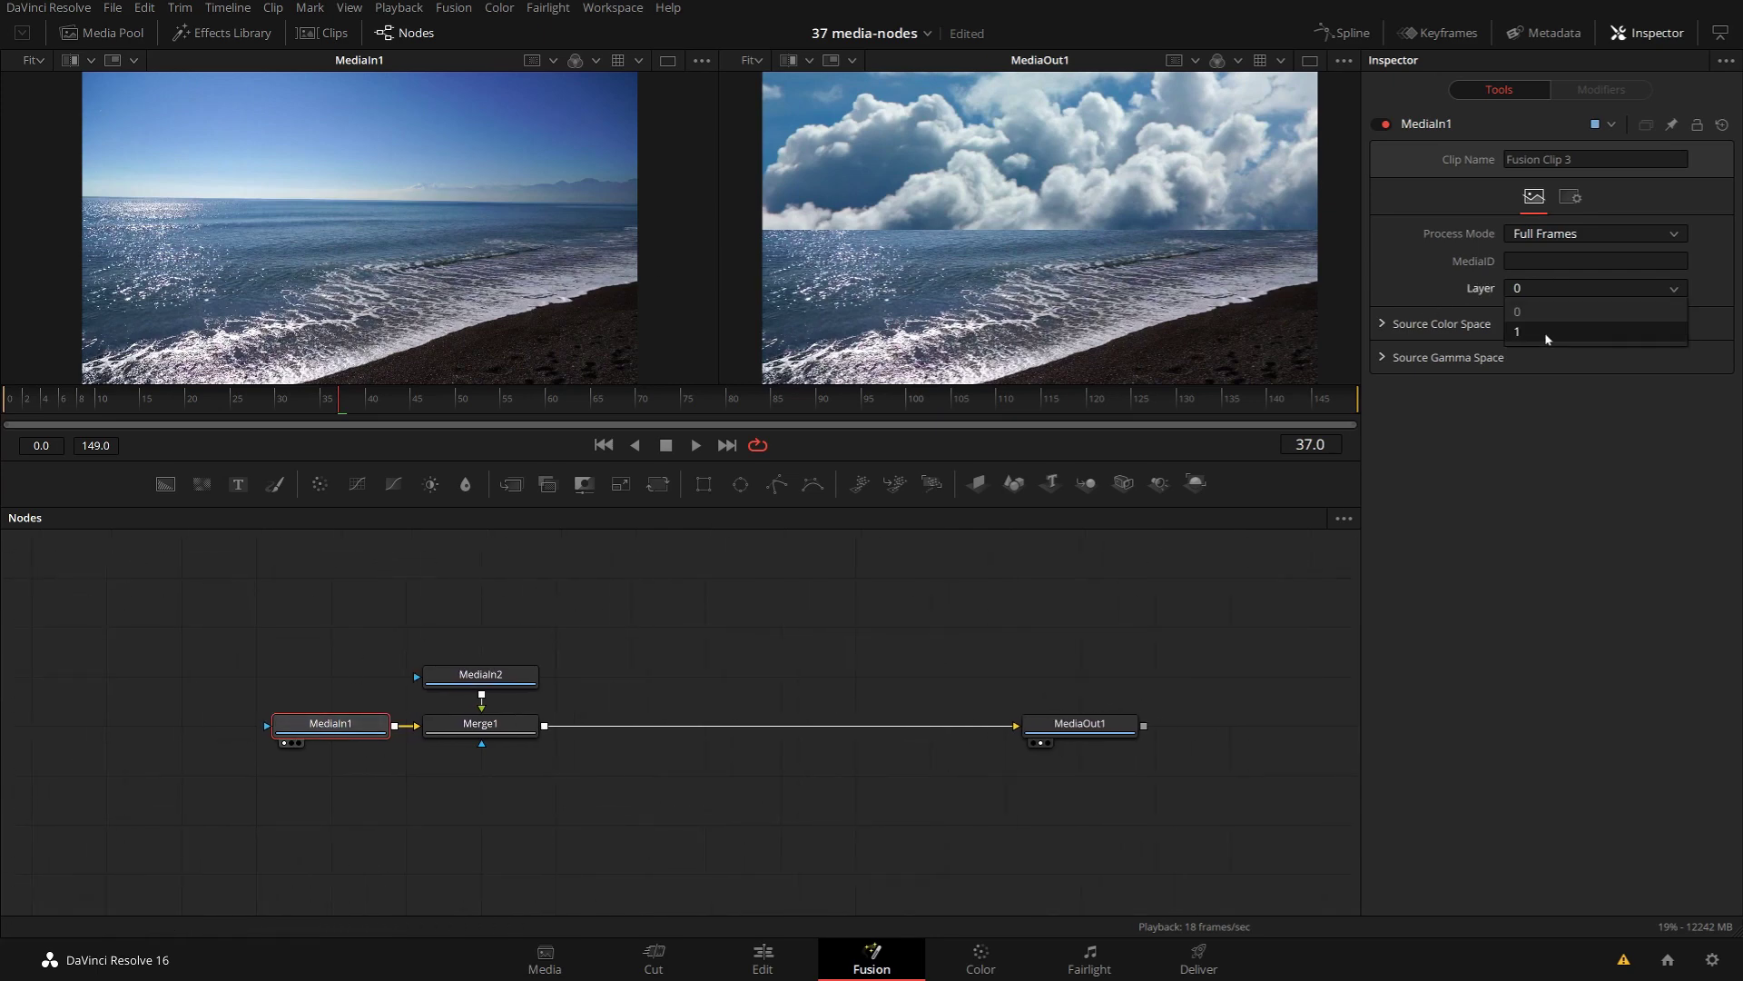
click(1553, 288)
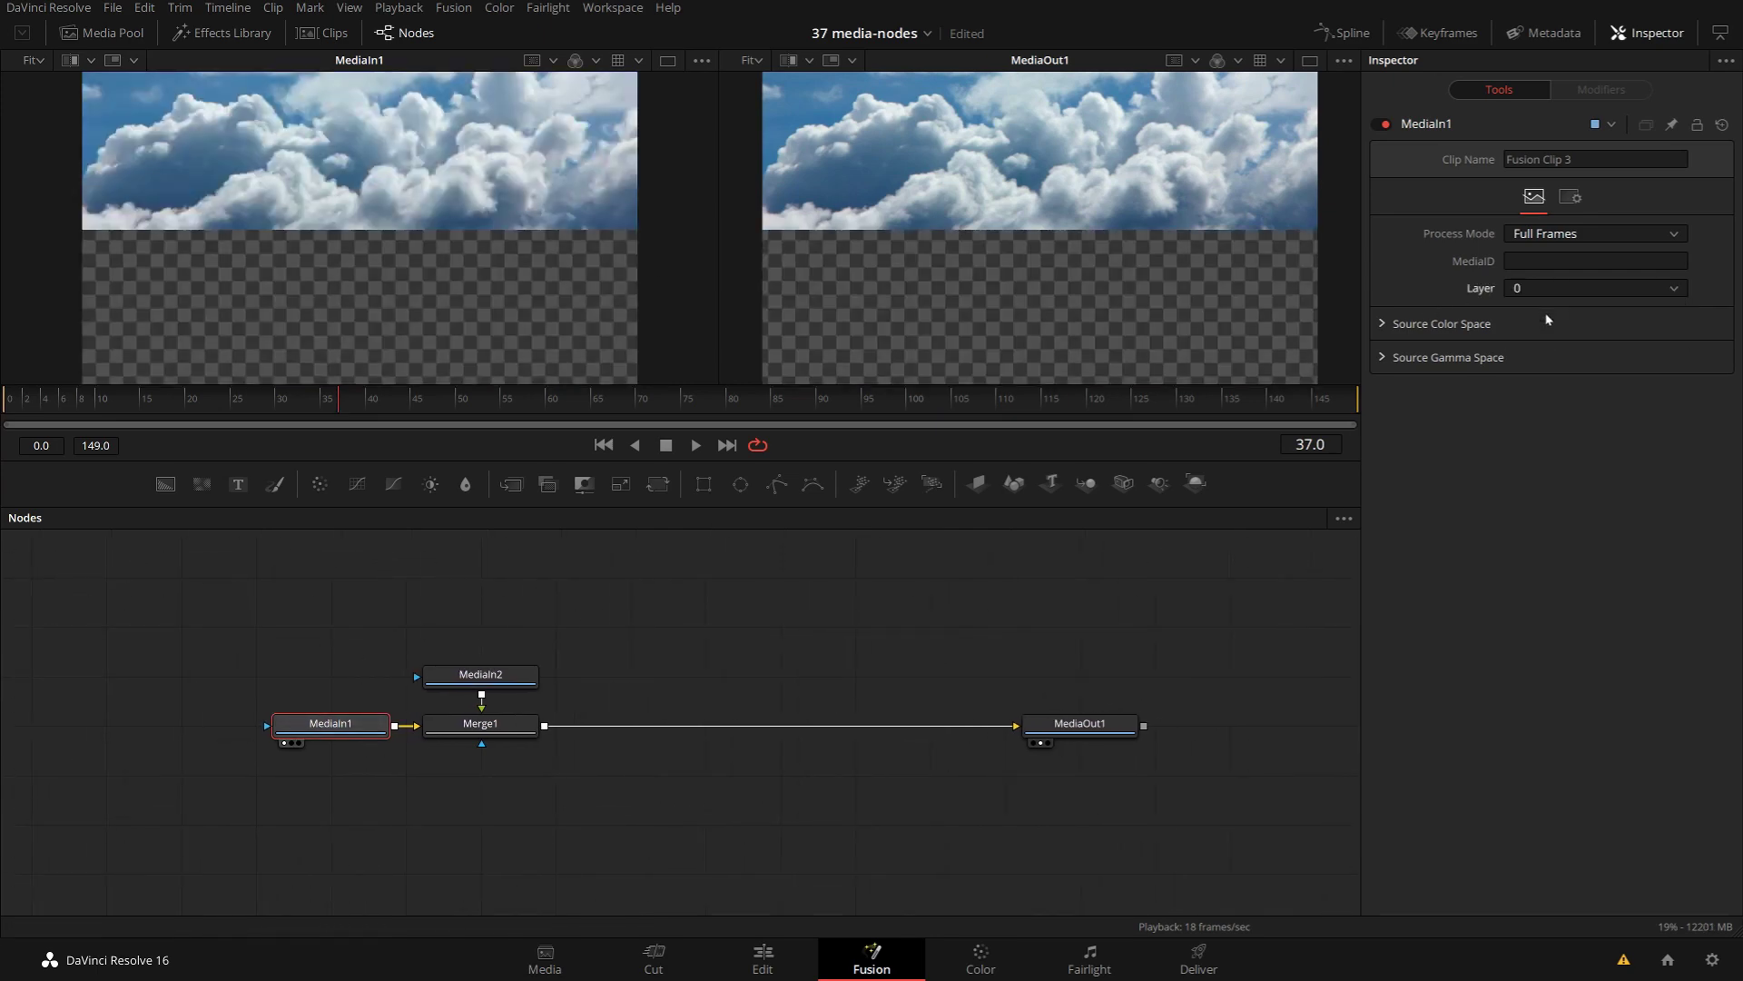
click(1551, 313)
drag(491, 725, 713, 730)
click(713, 730)
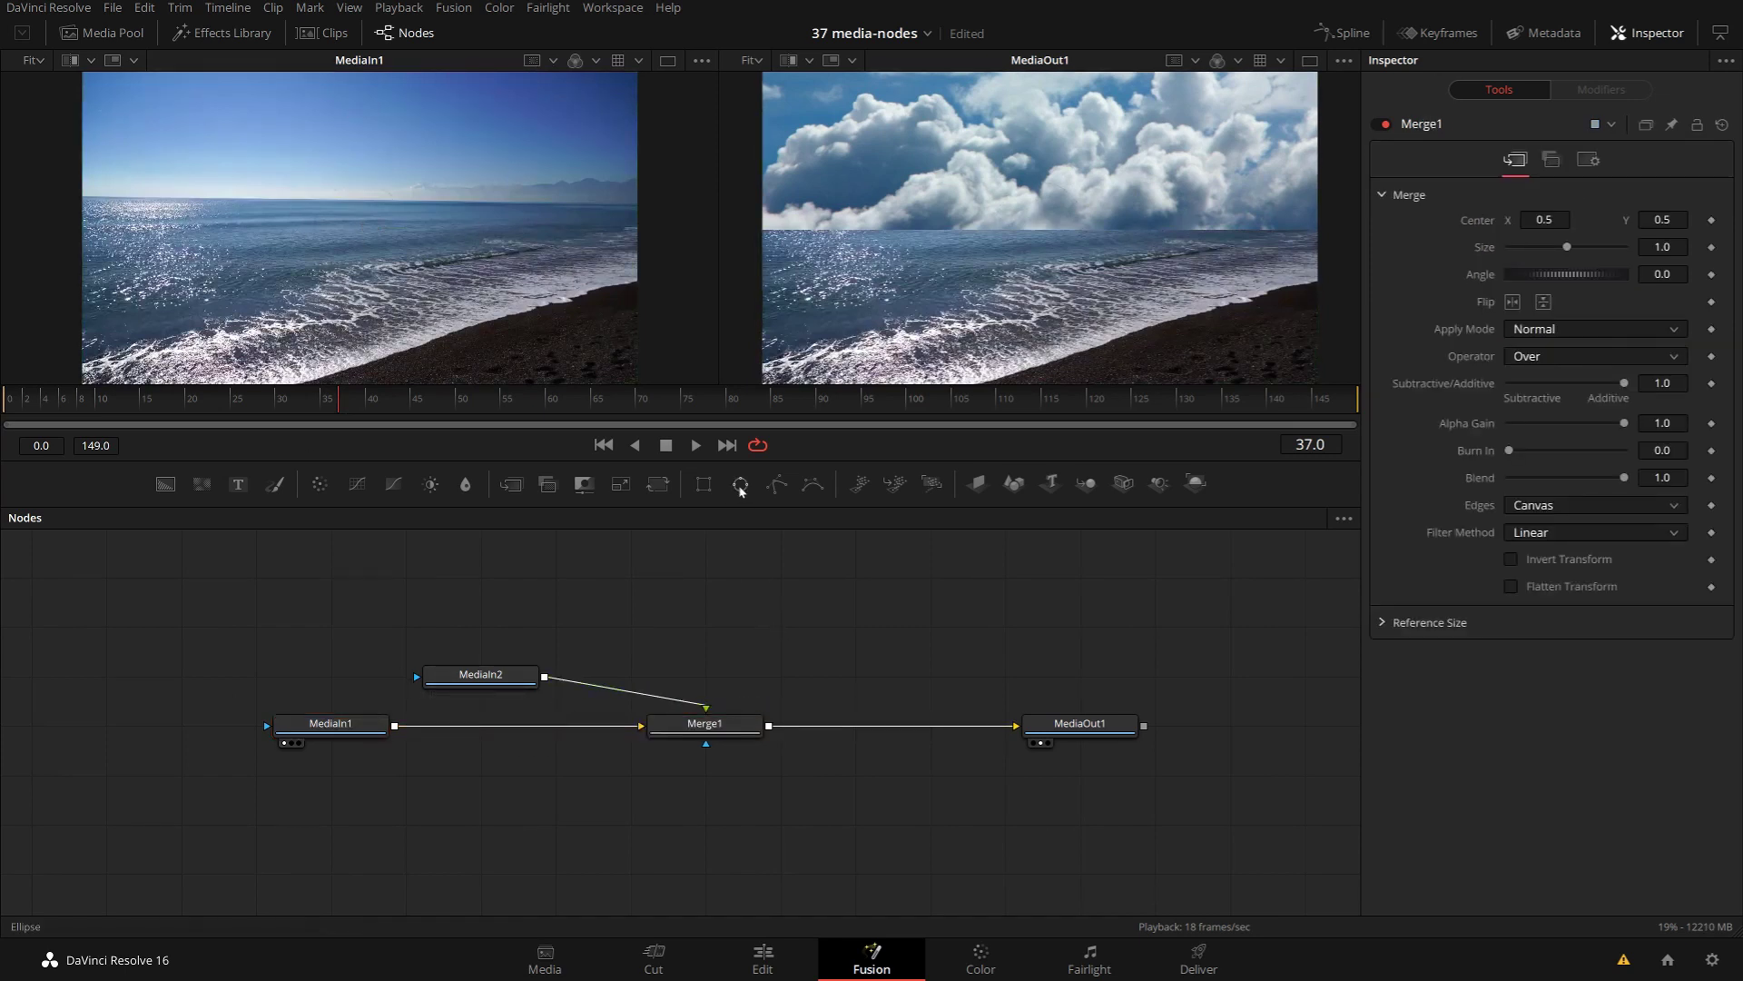
Step: Draw a two-point Polygon1 along the horizon as Merge1's mask, inverted with a softened edge
click(781, 487)
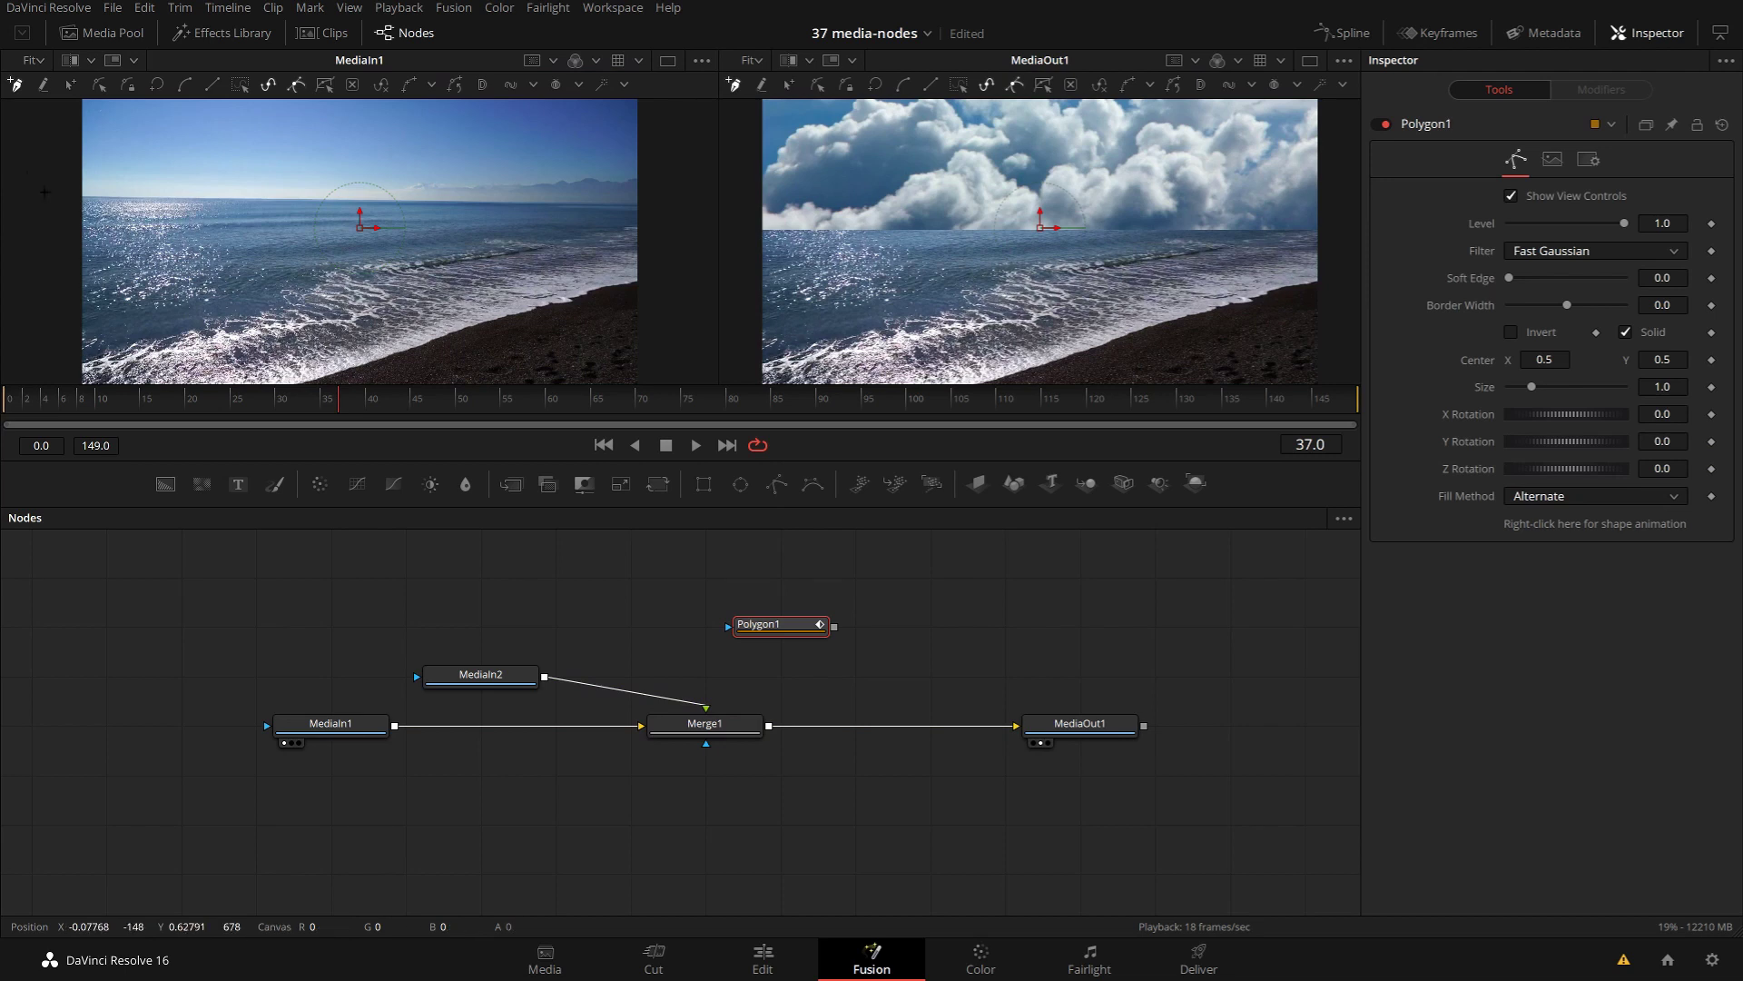
click(85, 195)
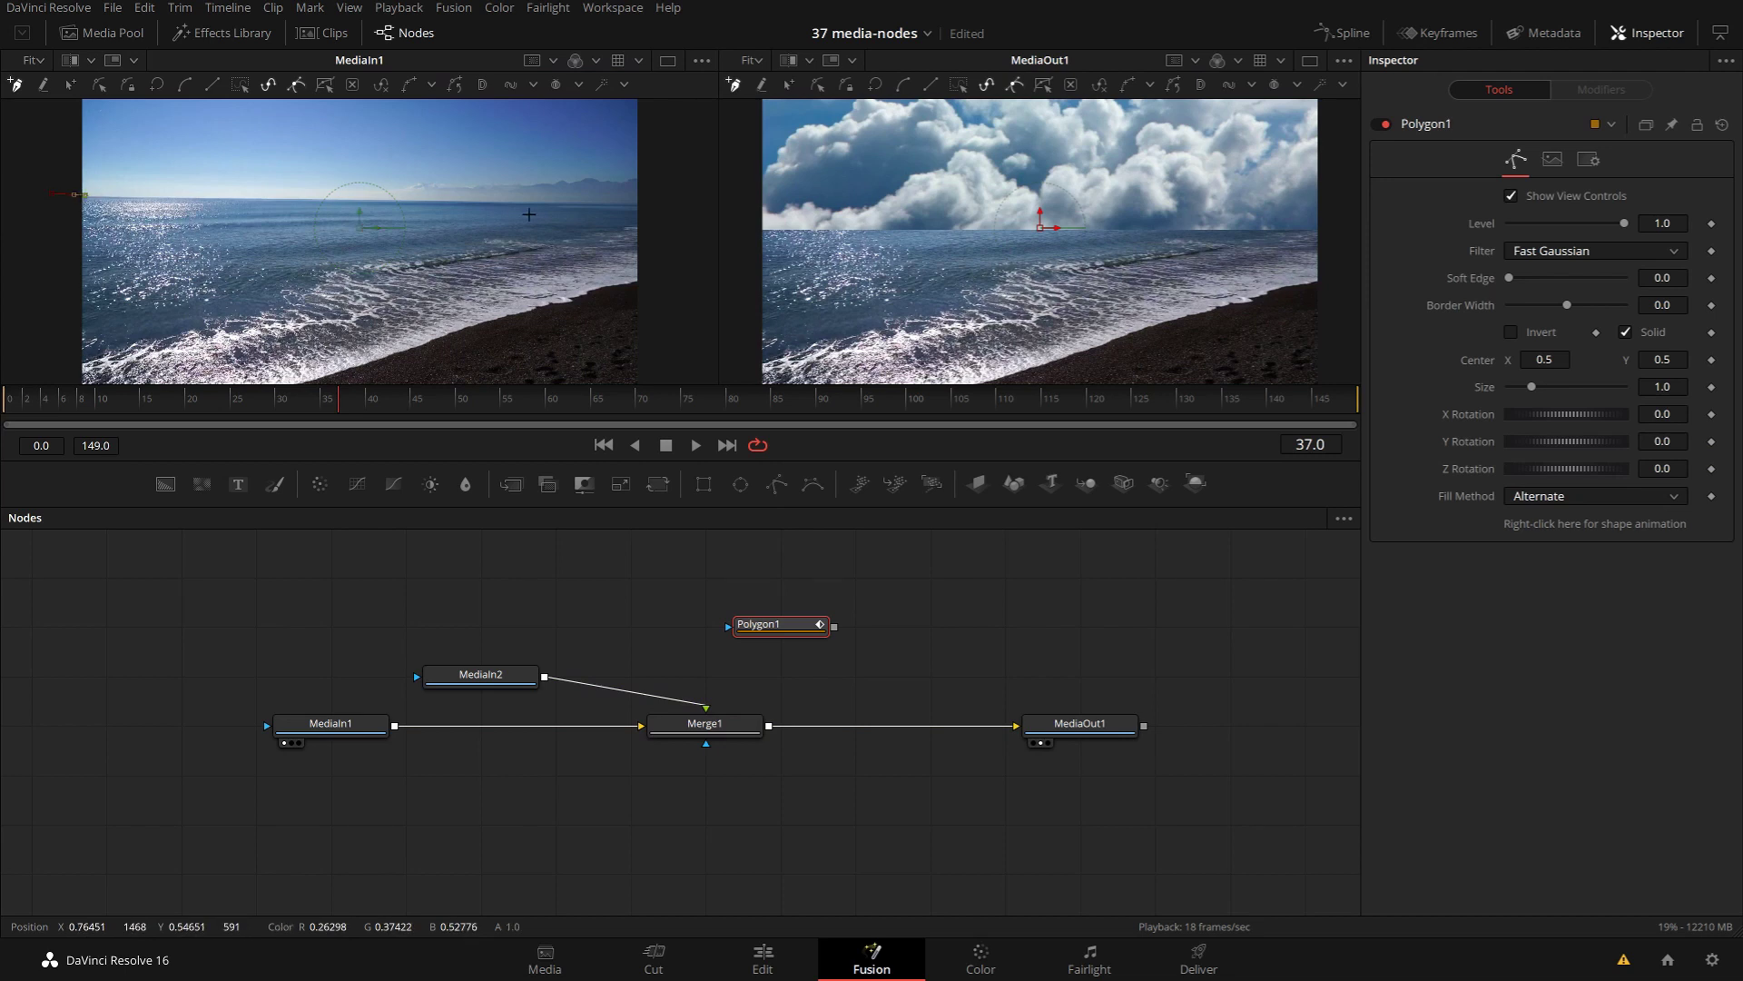
click(653, 198)
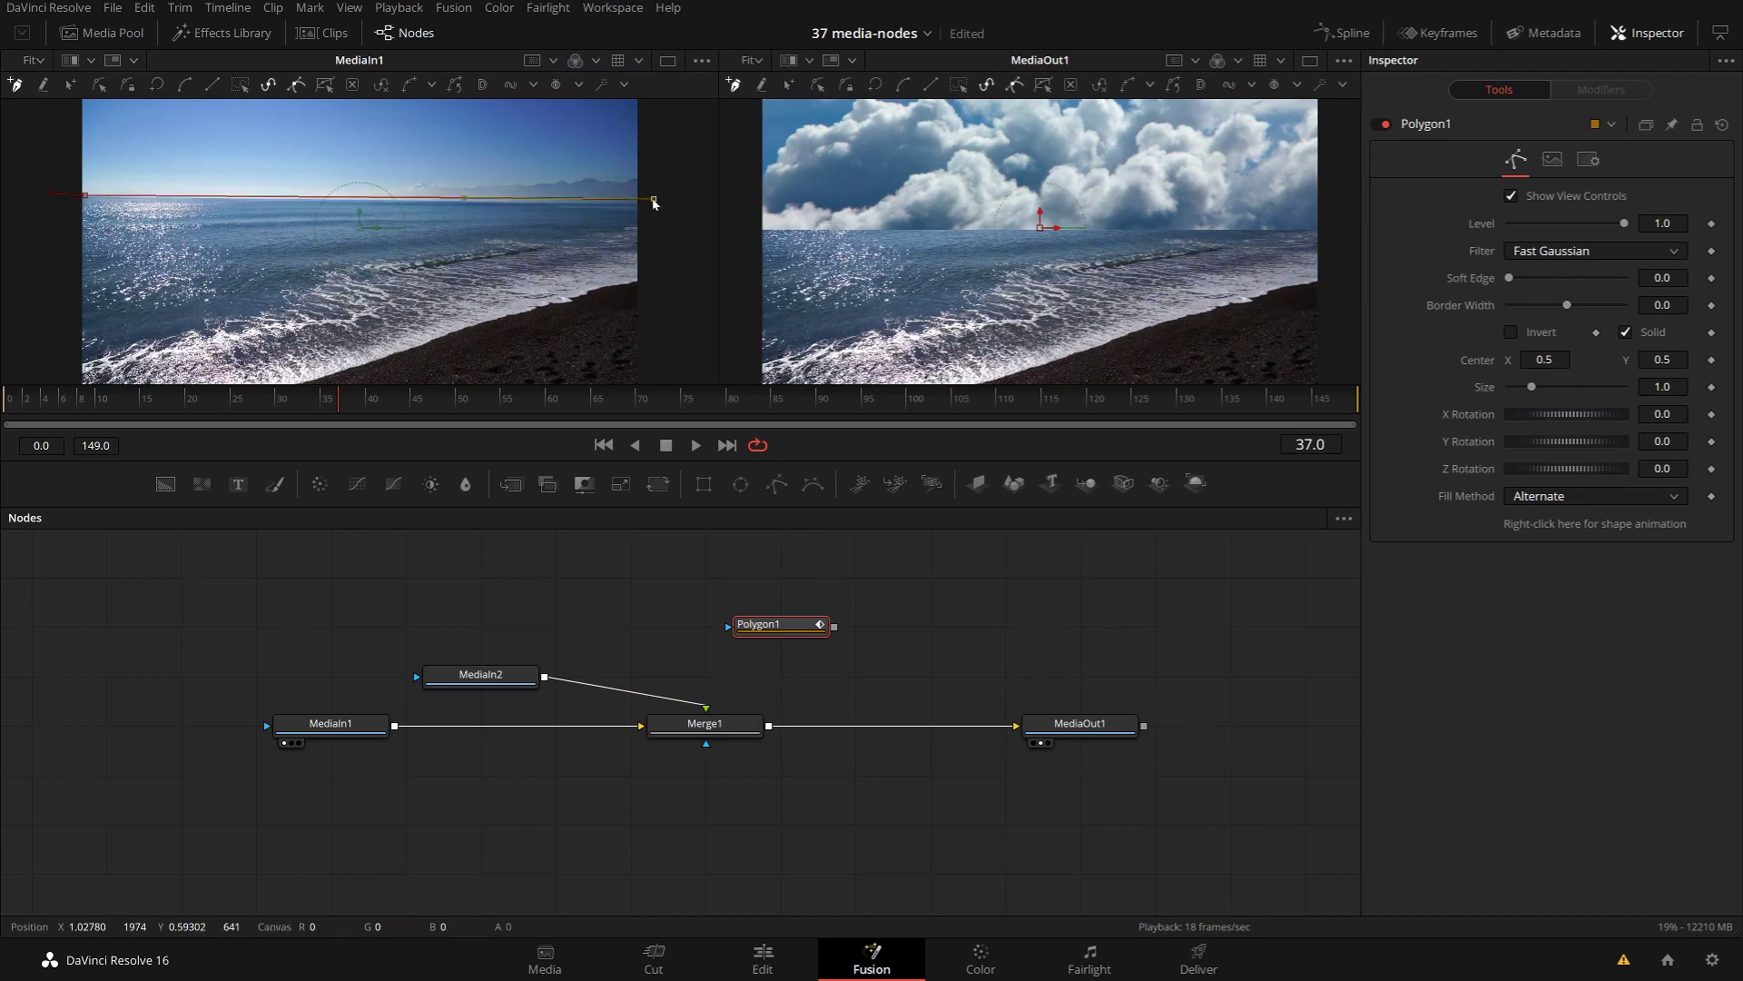
scroll(658, 207, down, 2)
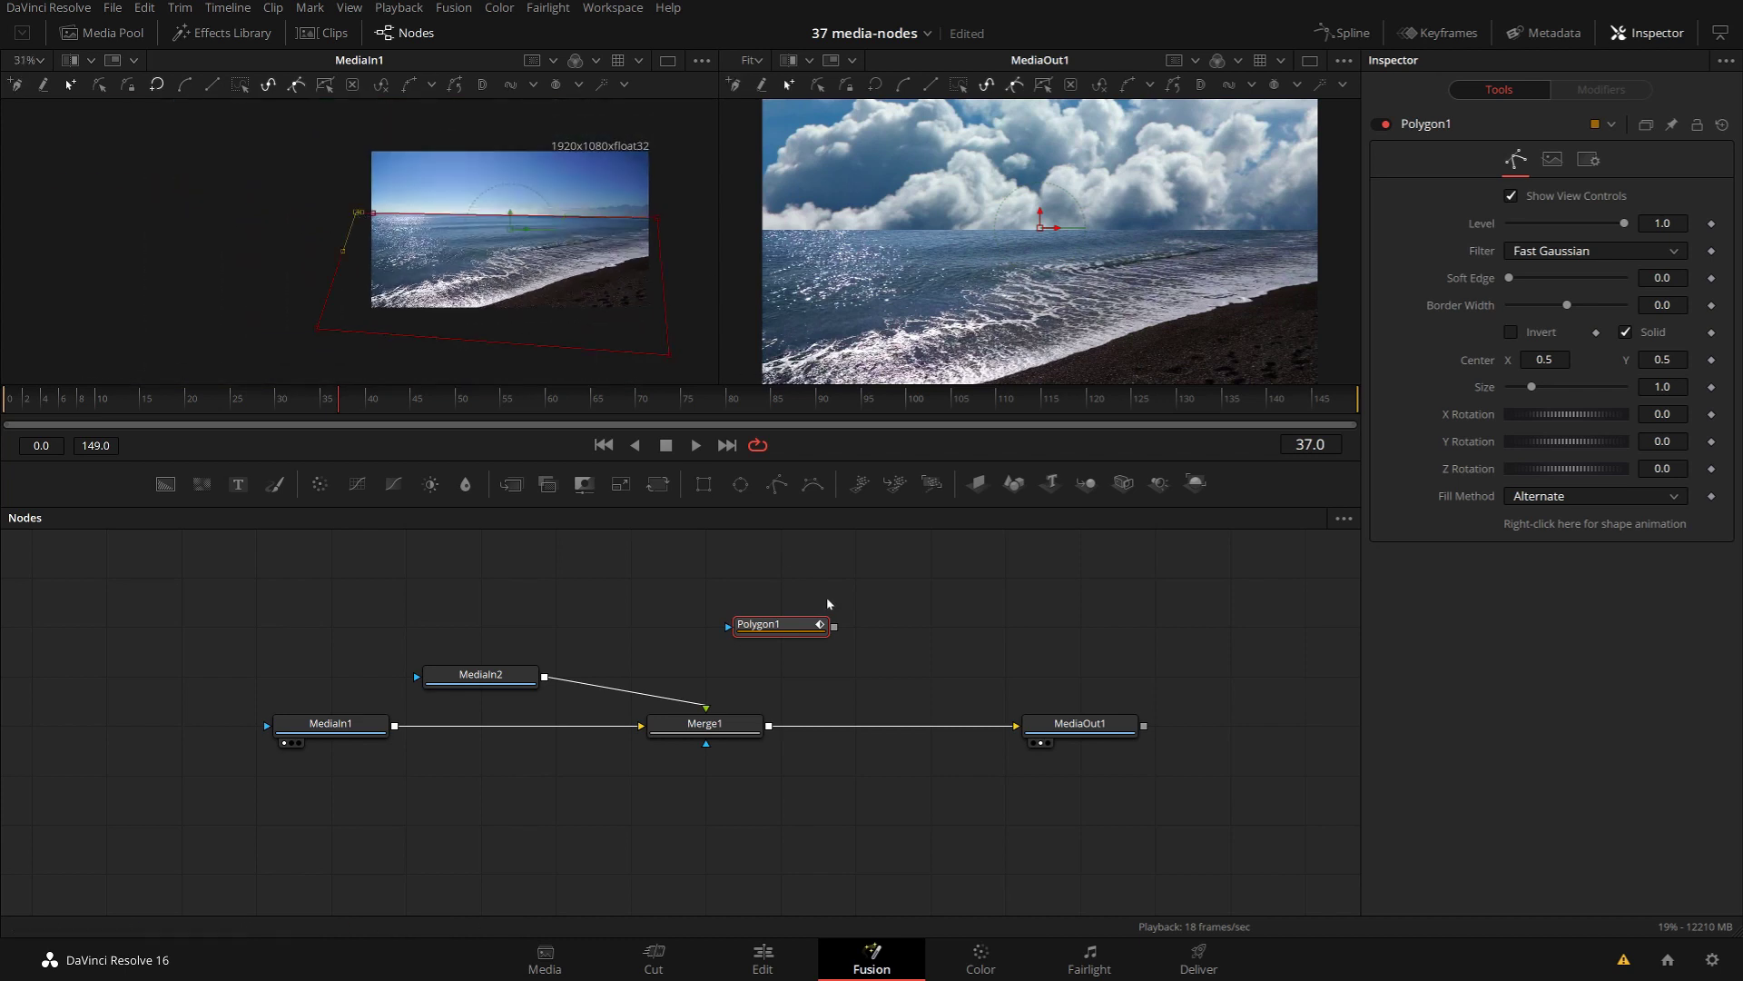
drag(834, 626, 705, 723)
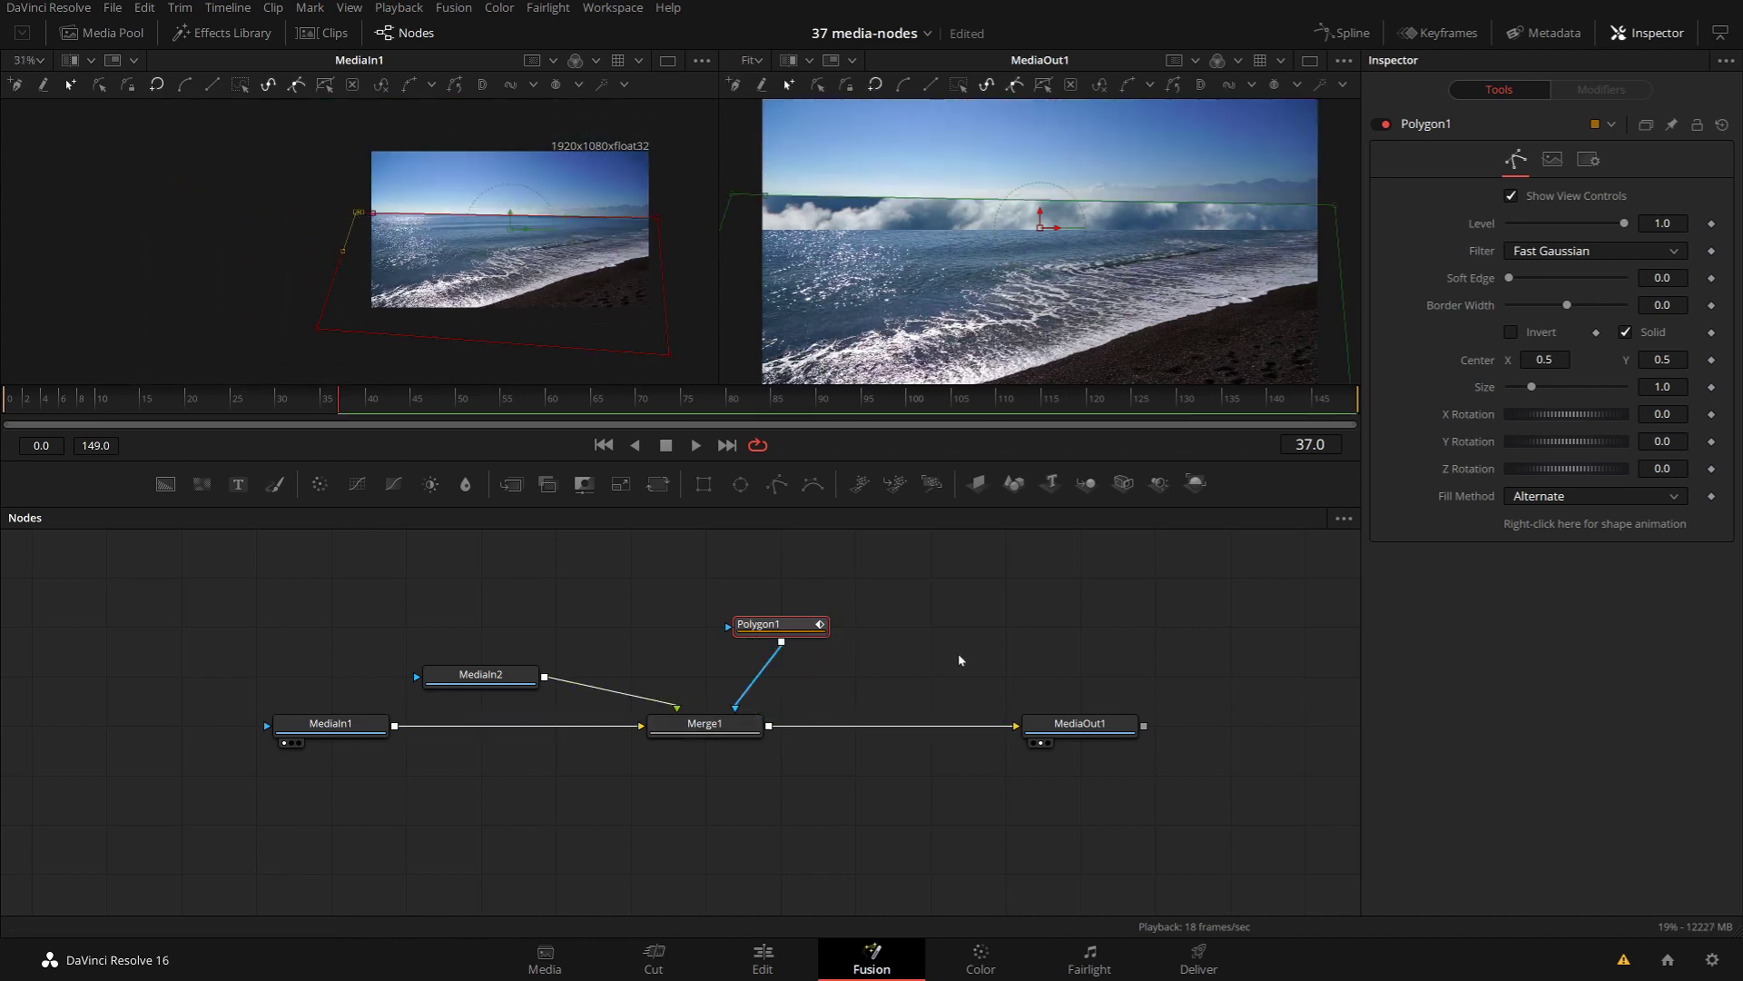
click(1512, 332)
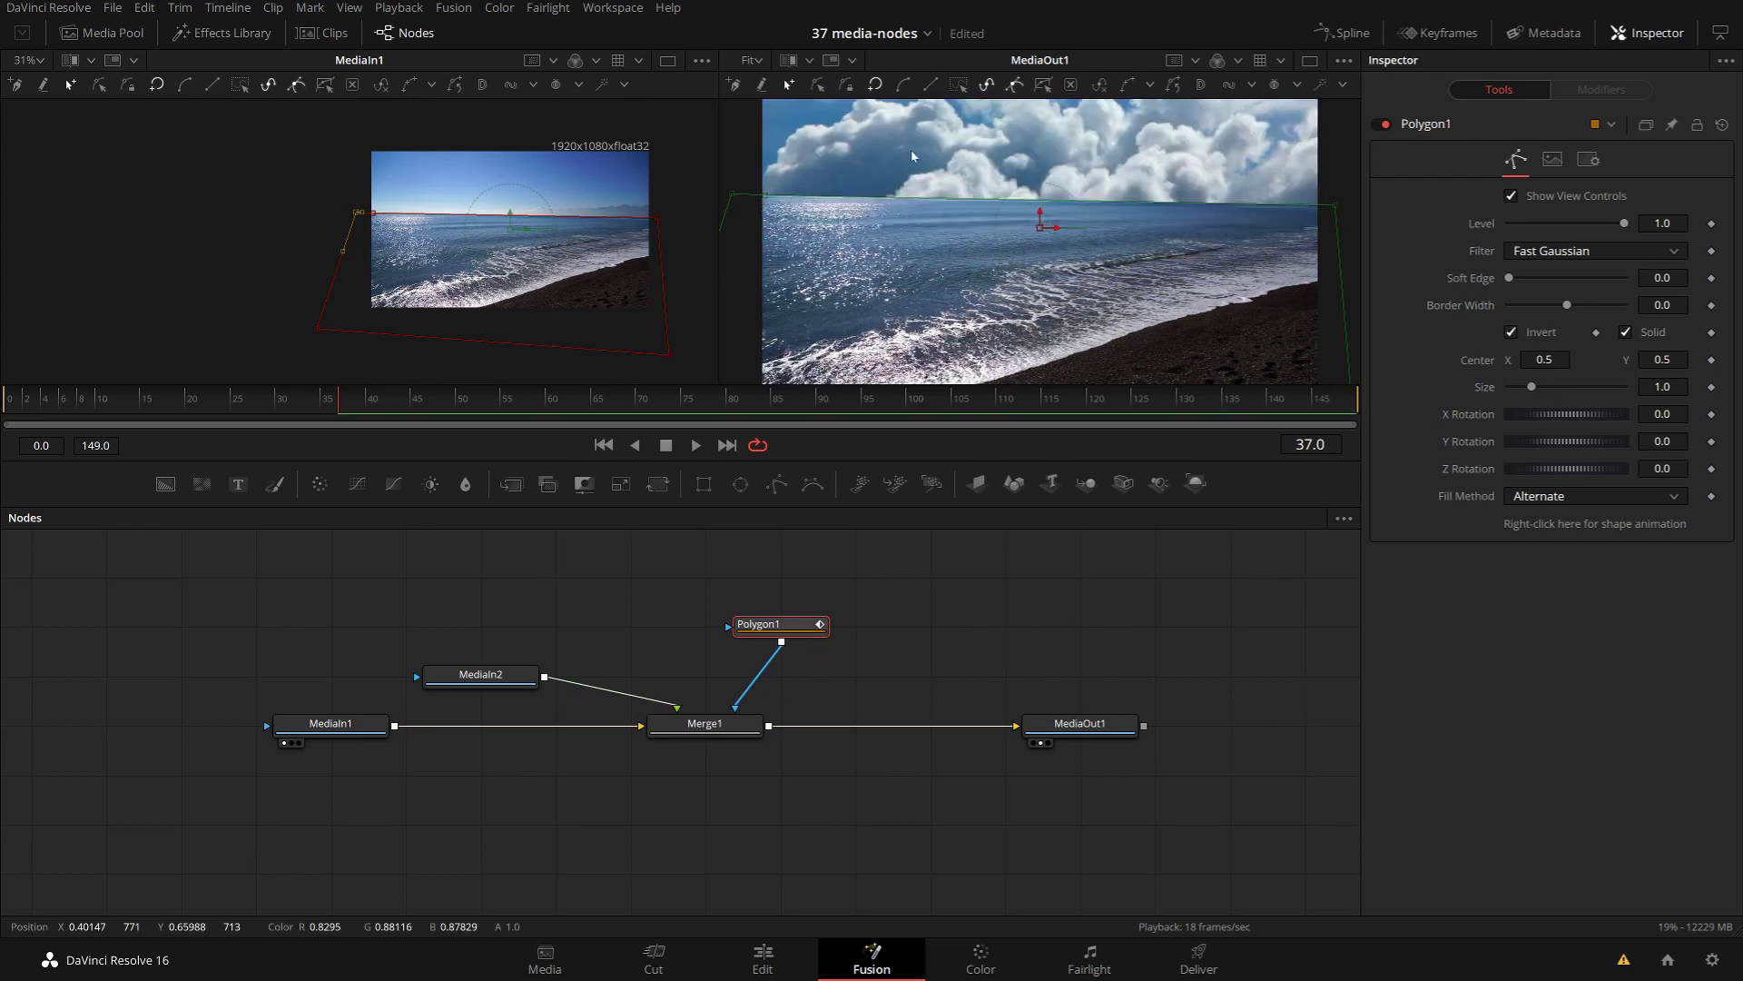
drag(1511, 278, 1531, 287)
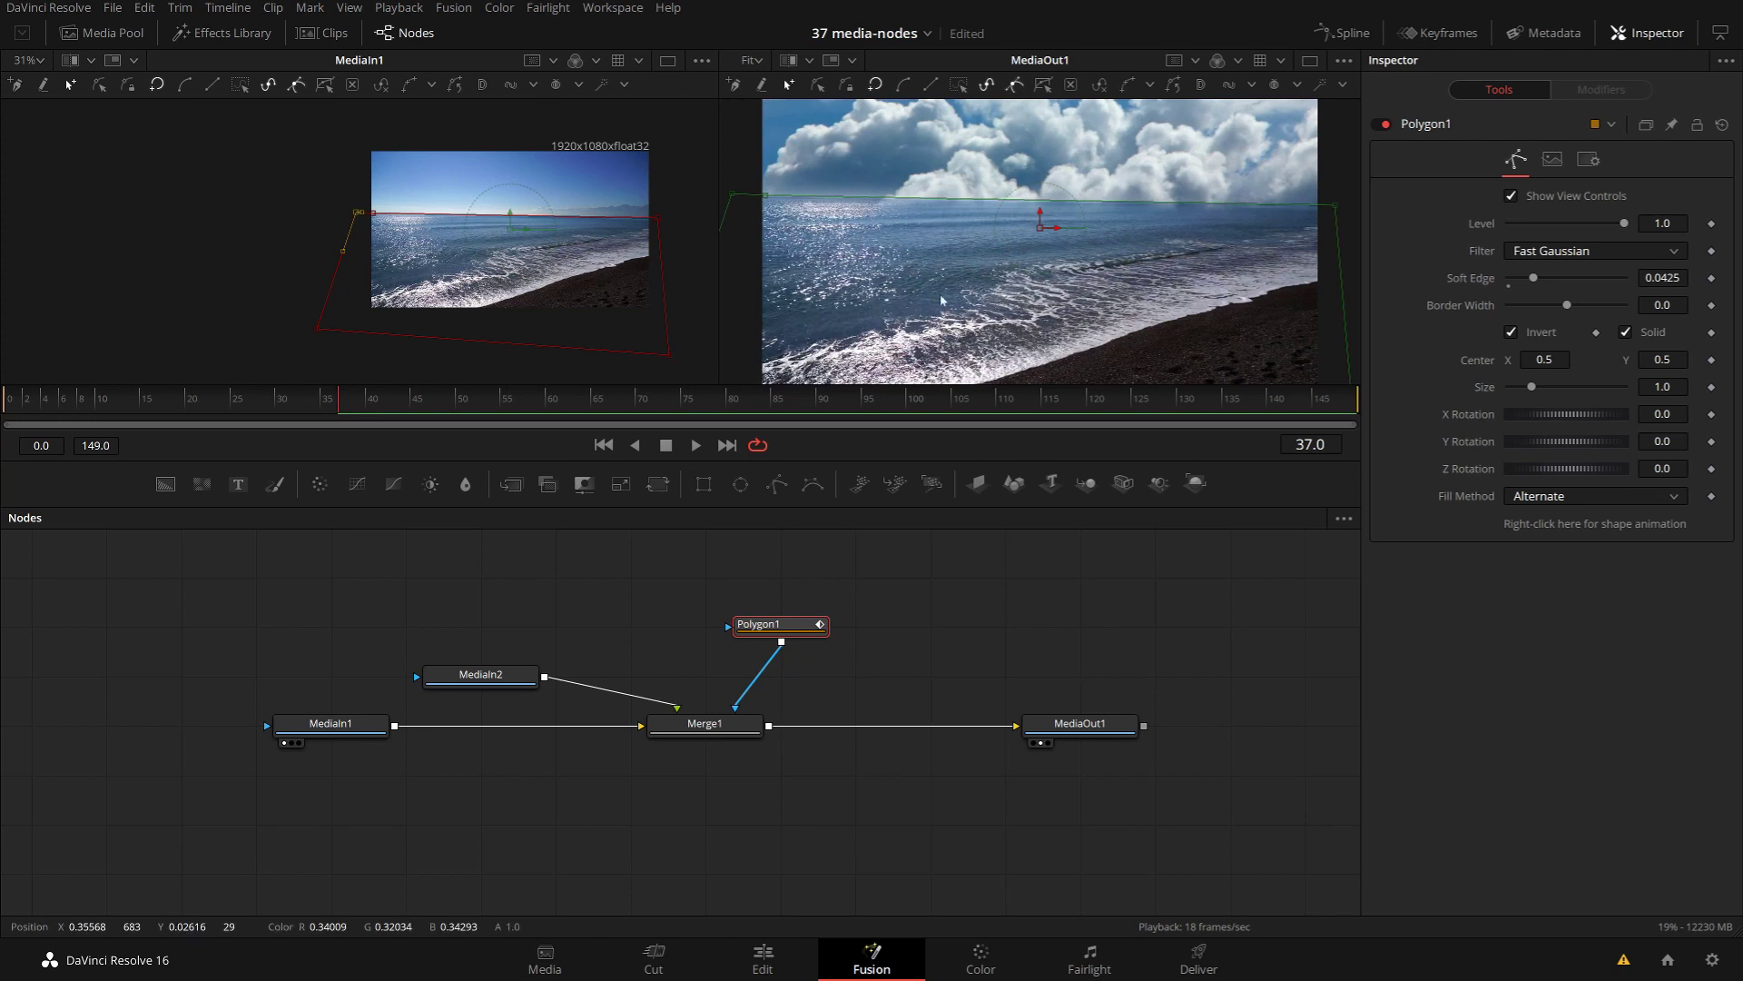
Step: Set Merge1's Apply Mode to Screen and go back to the Edit page
click(704, 724)
click(1580, 336)
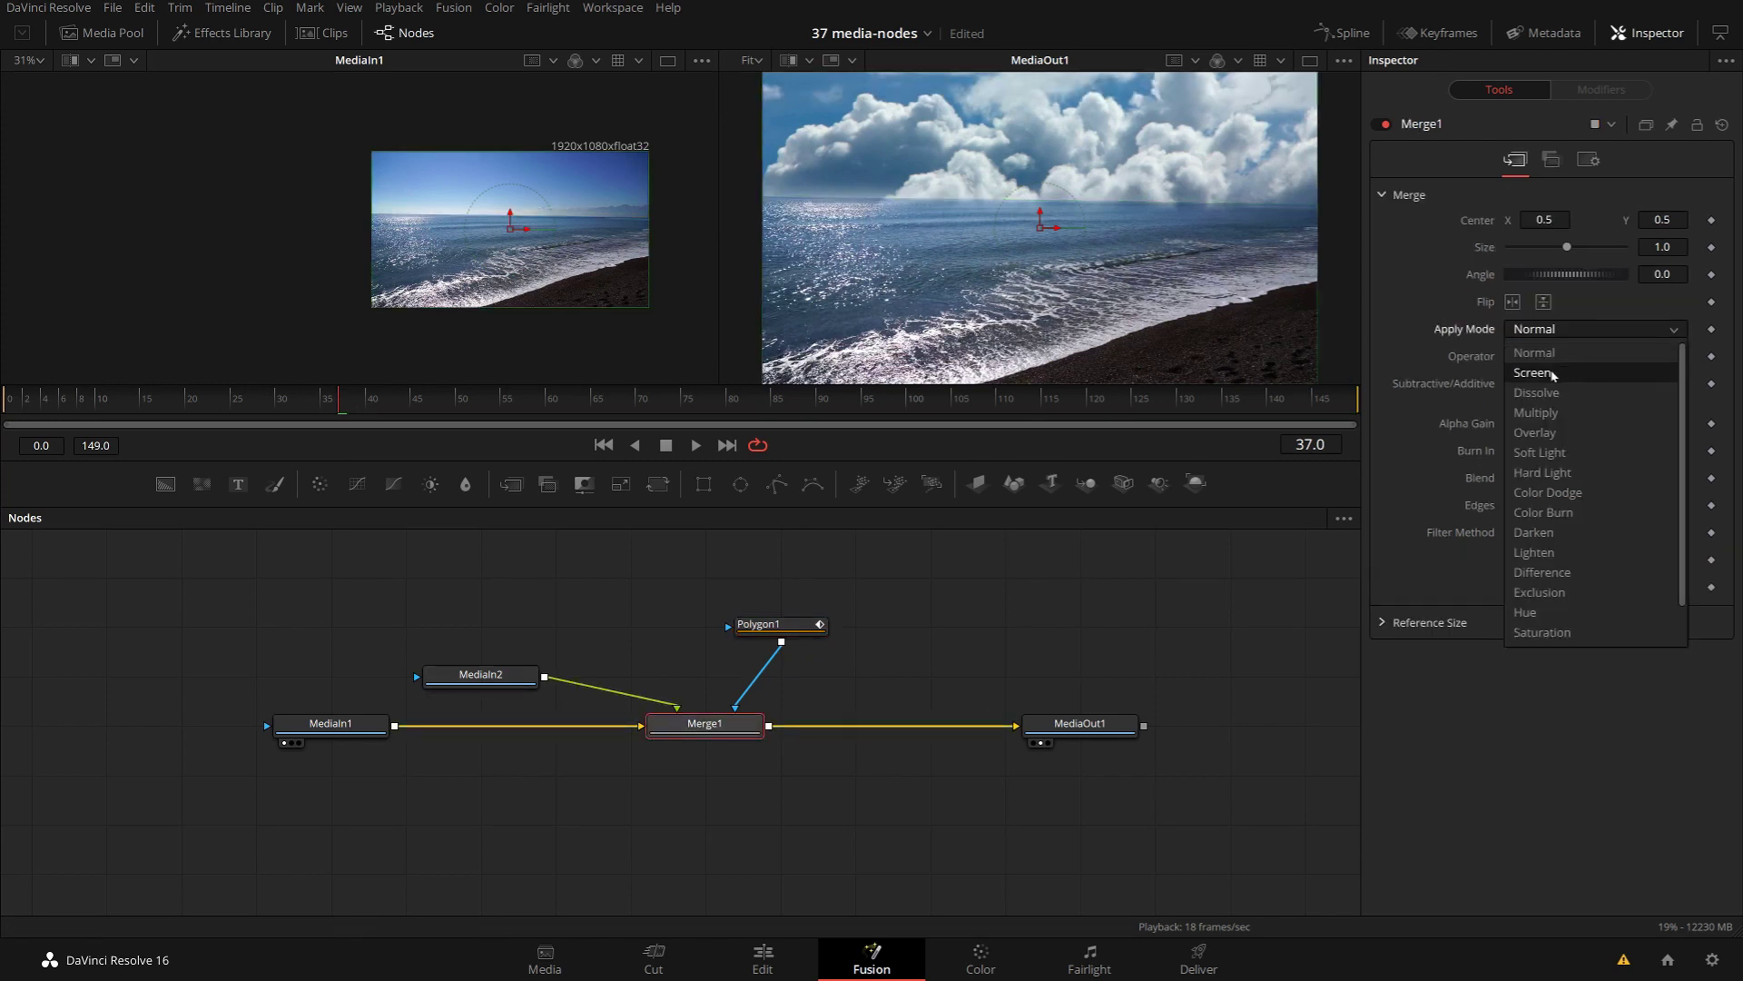
click(1553, 373)
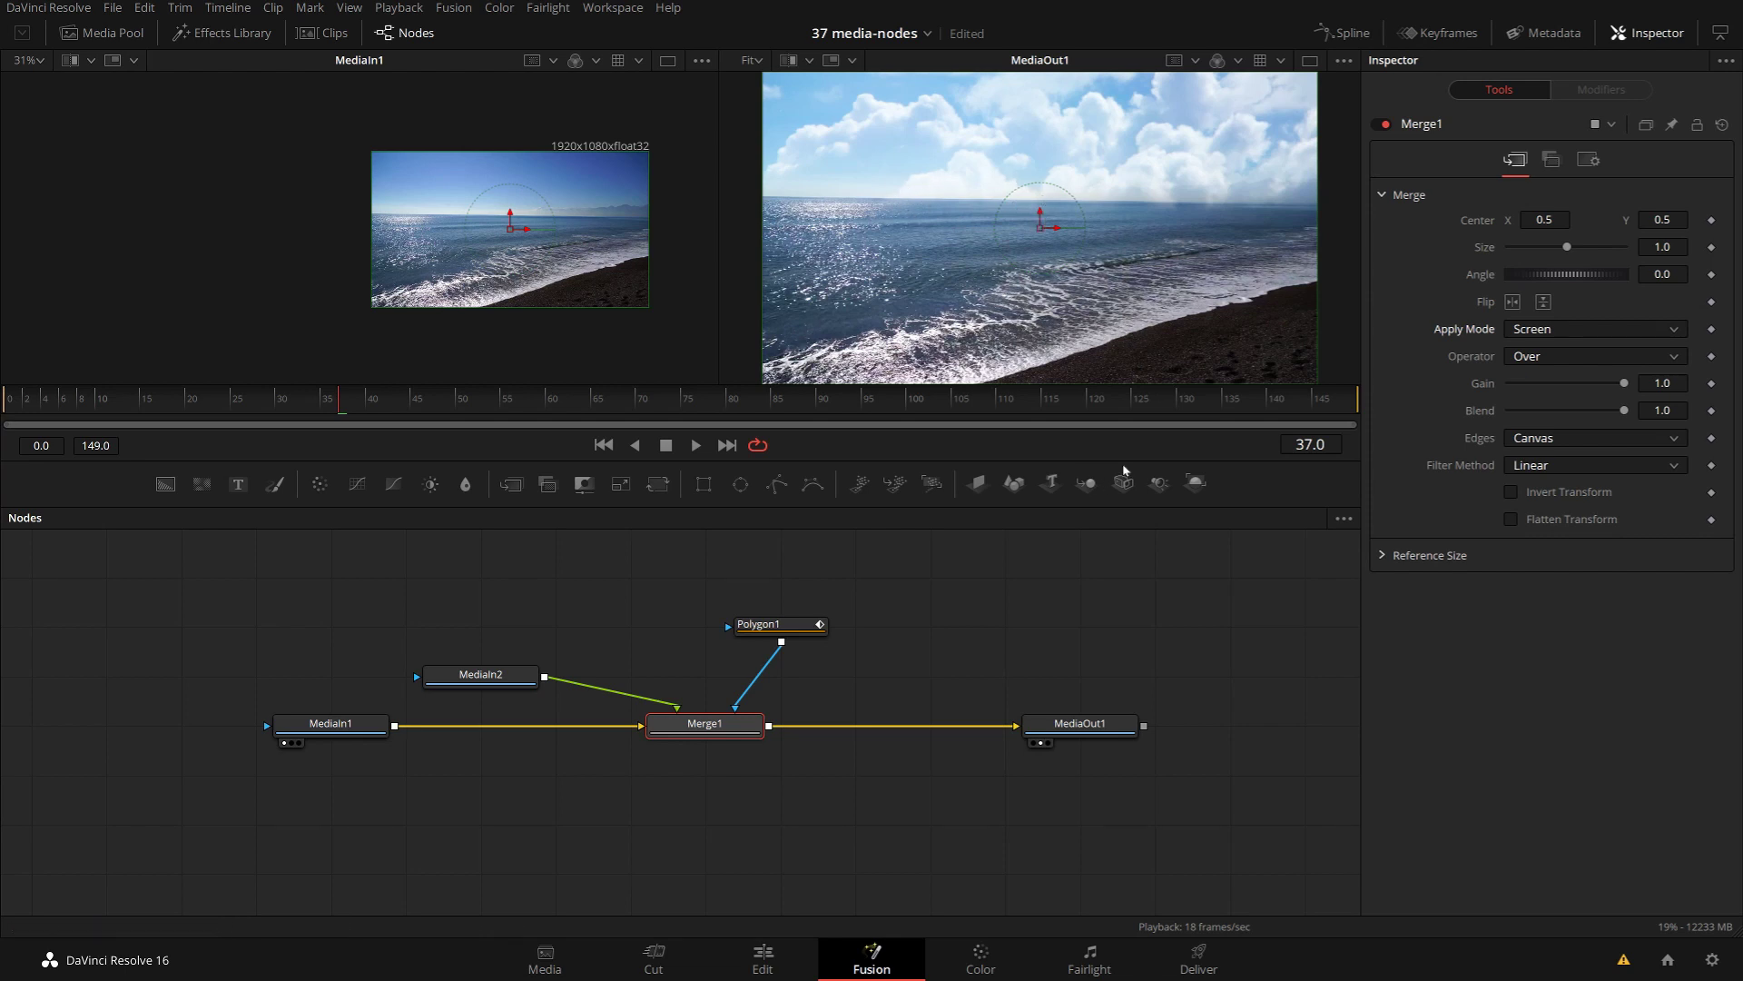
click(763, 966)
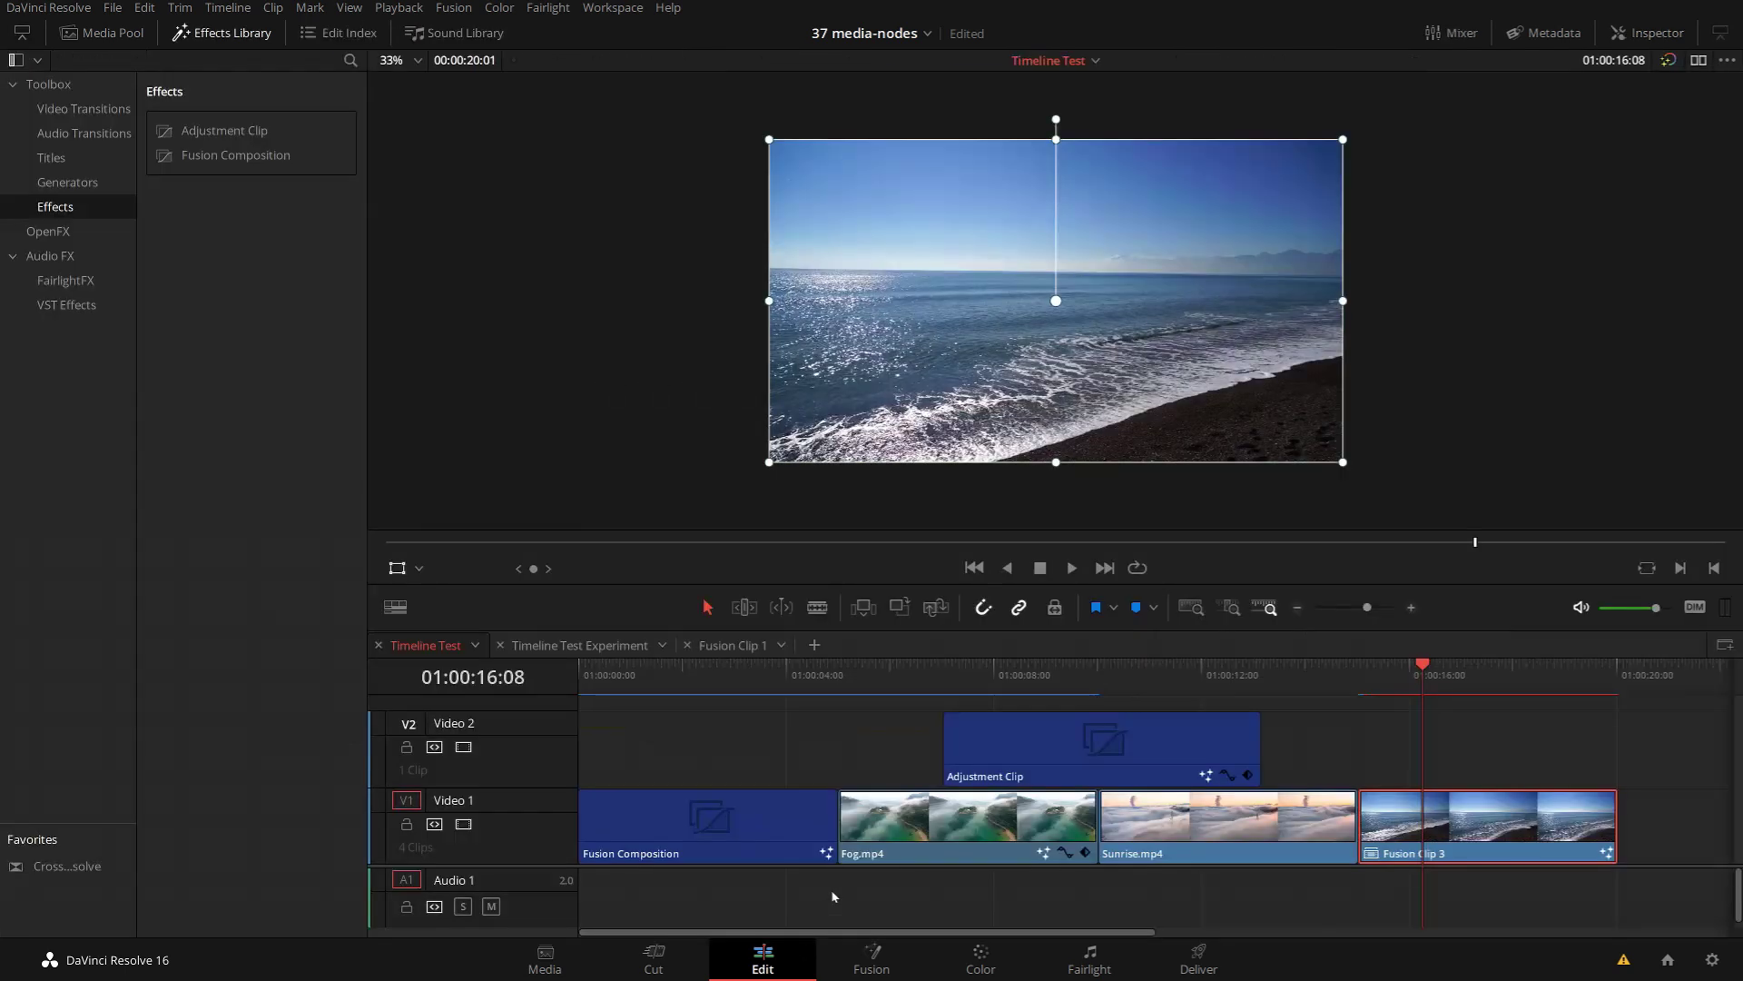
Step: Open Fusion Clip 3 in its own timeline via the right-click menu
right_click(1456, 820)
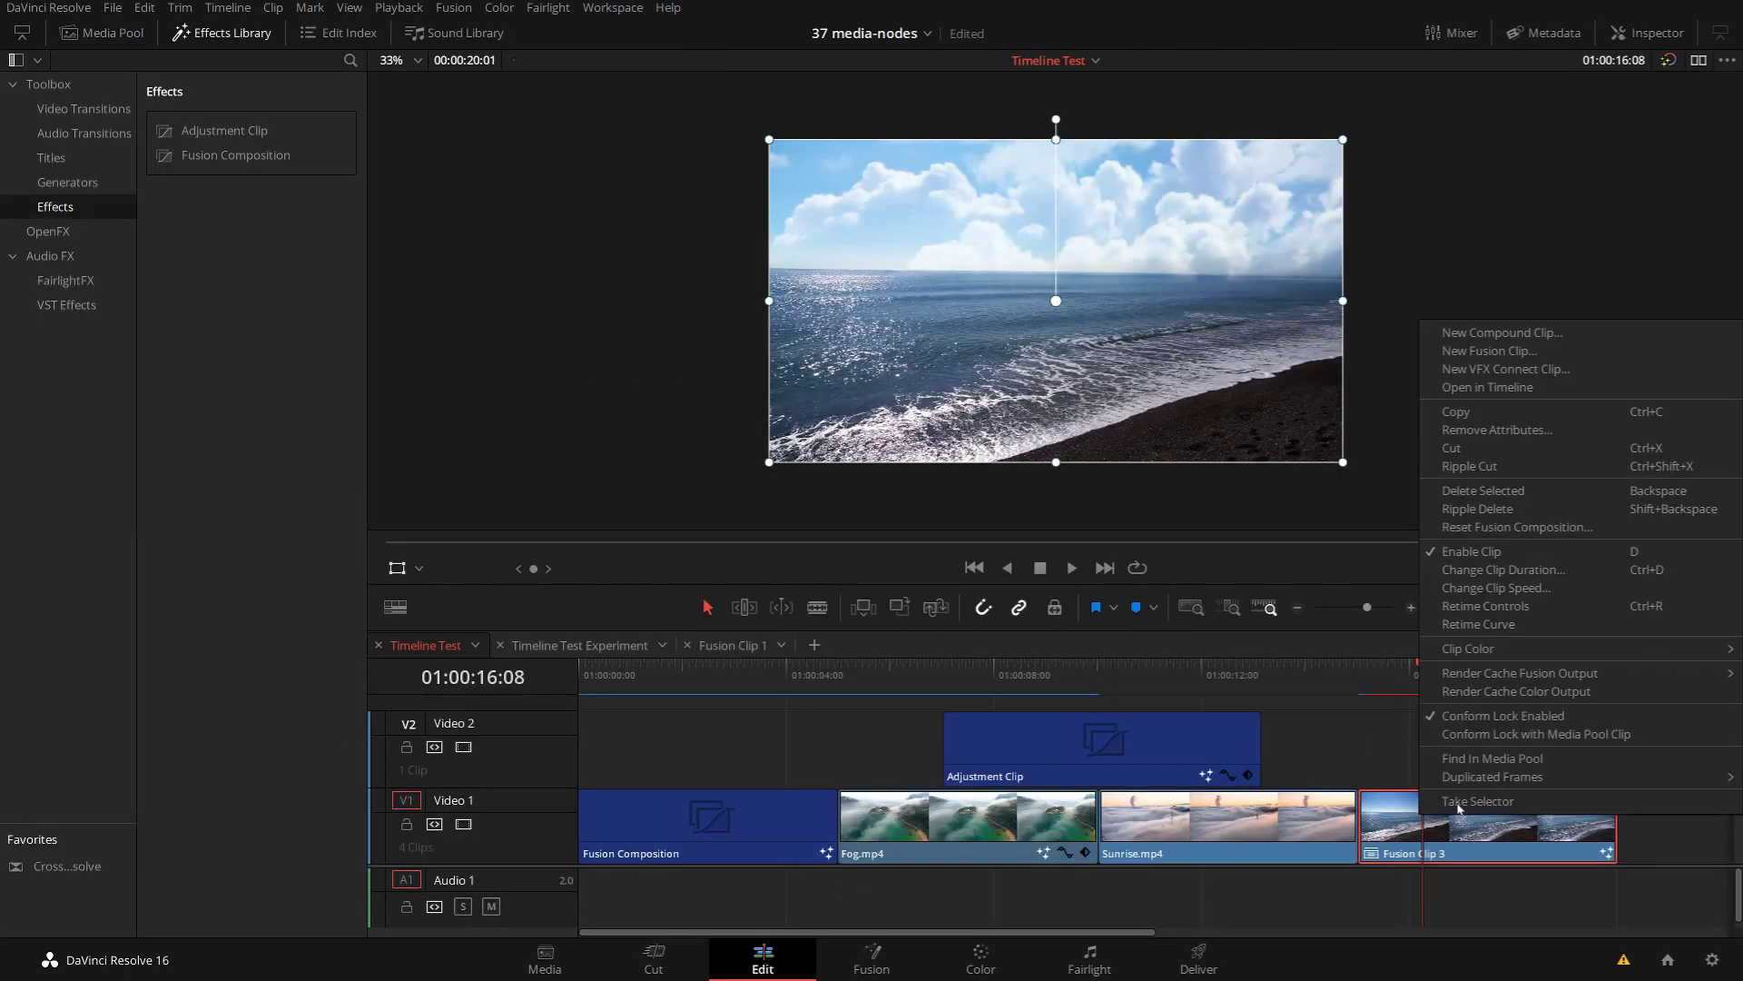
click(1494, 389)
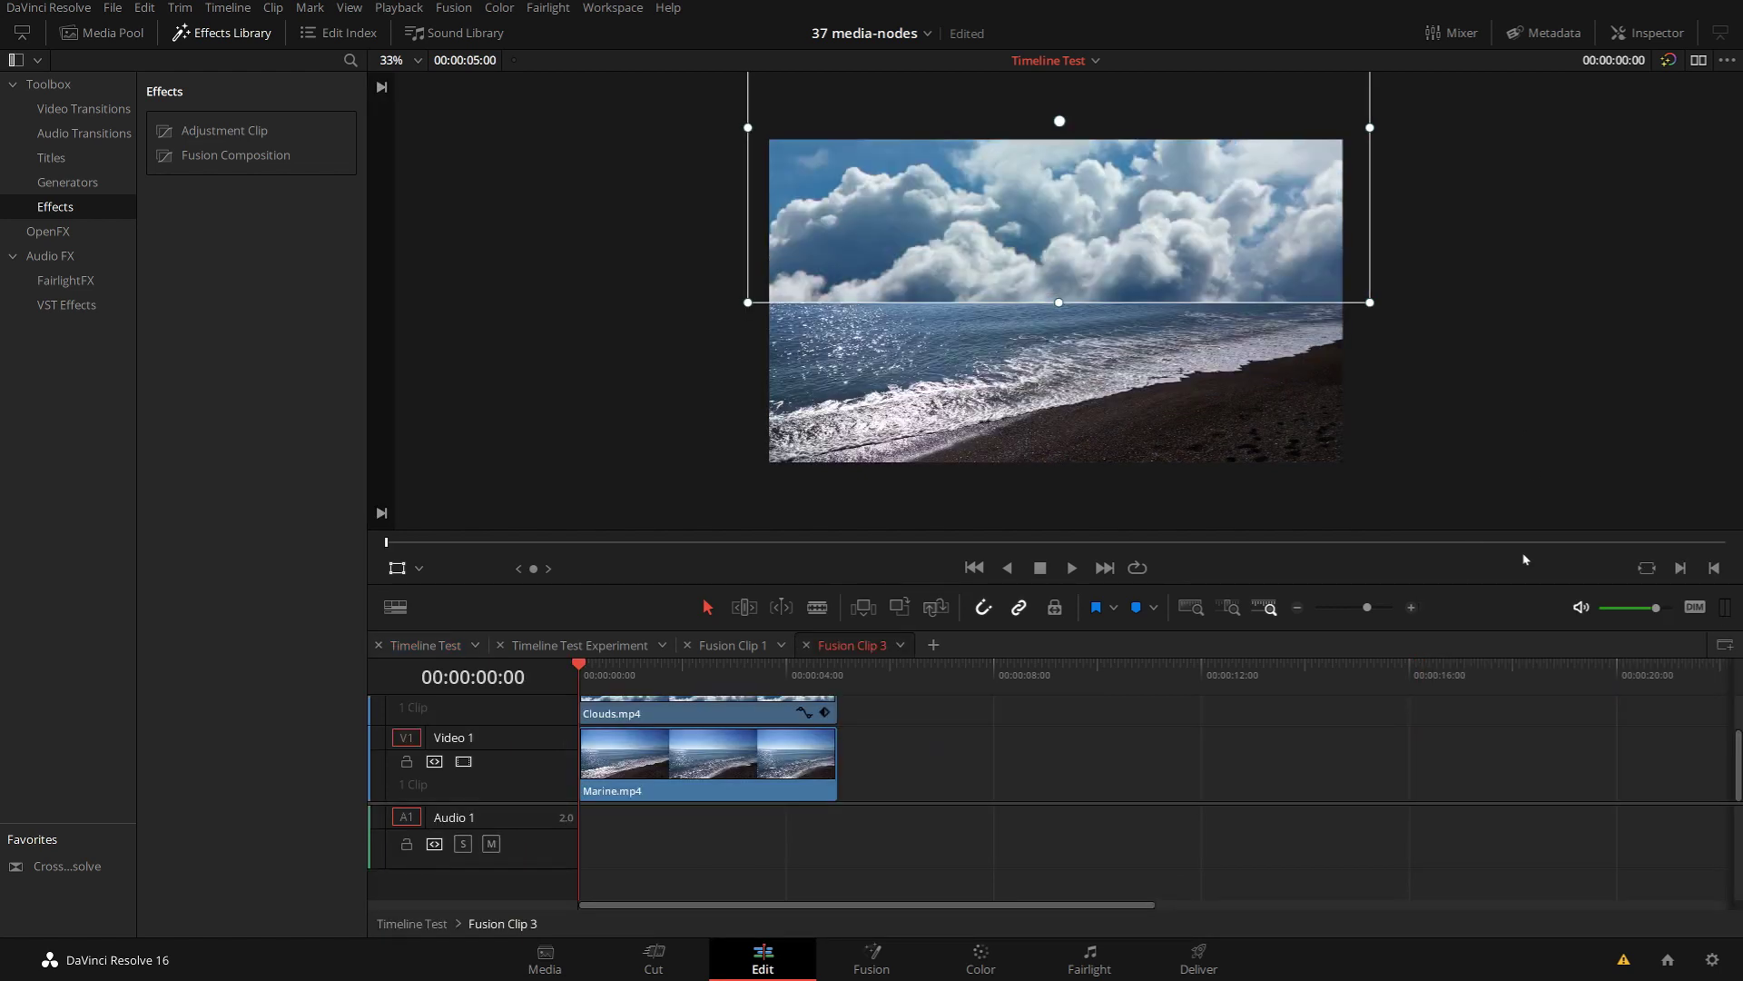
scroll(770, 709, up, 2)
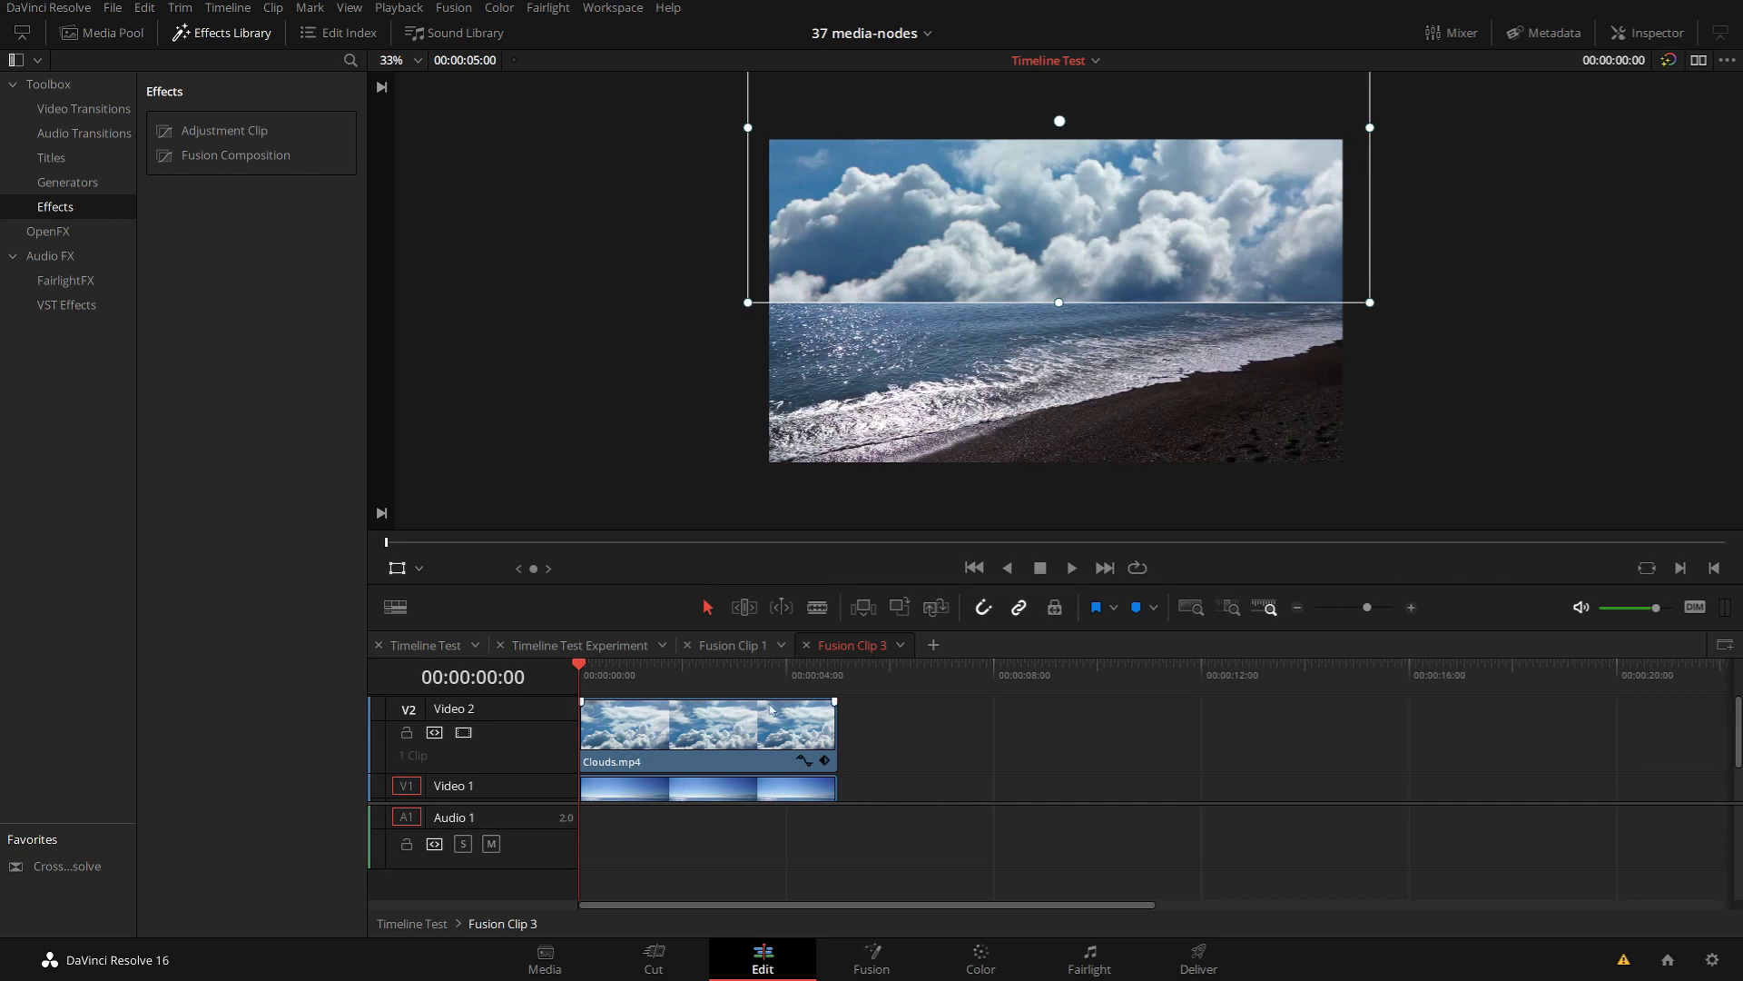
scroll(685, 726, down, 2)
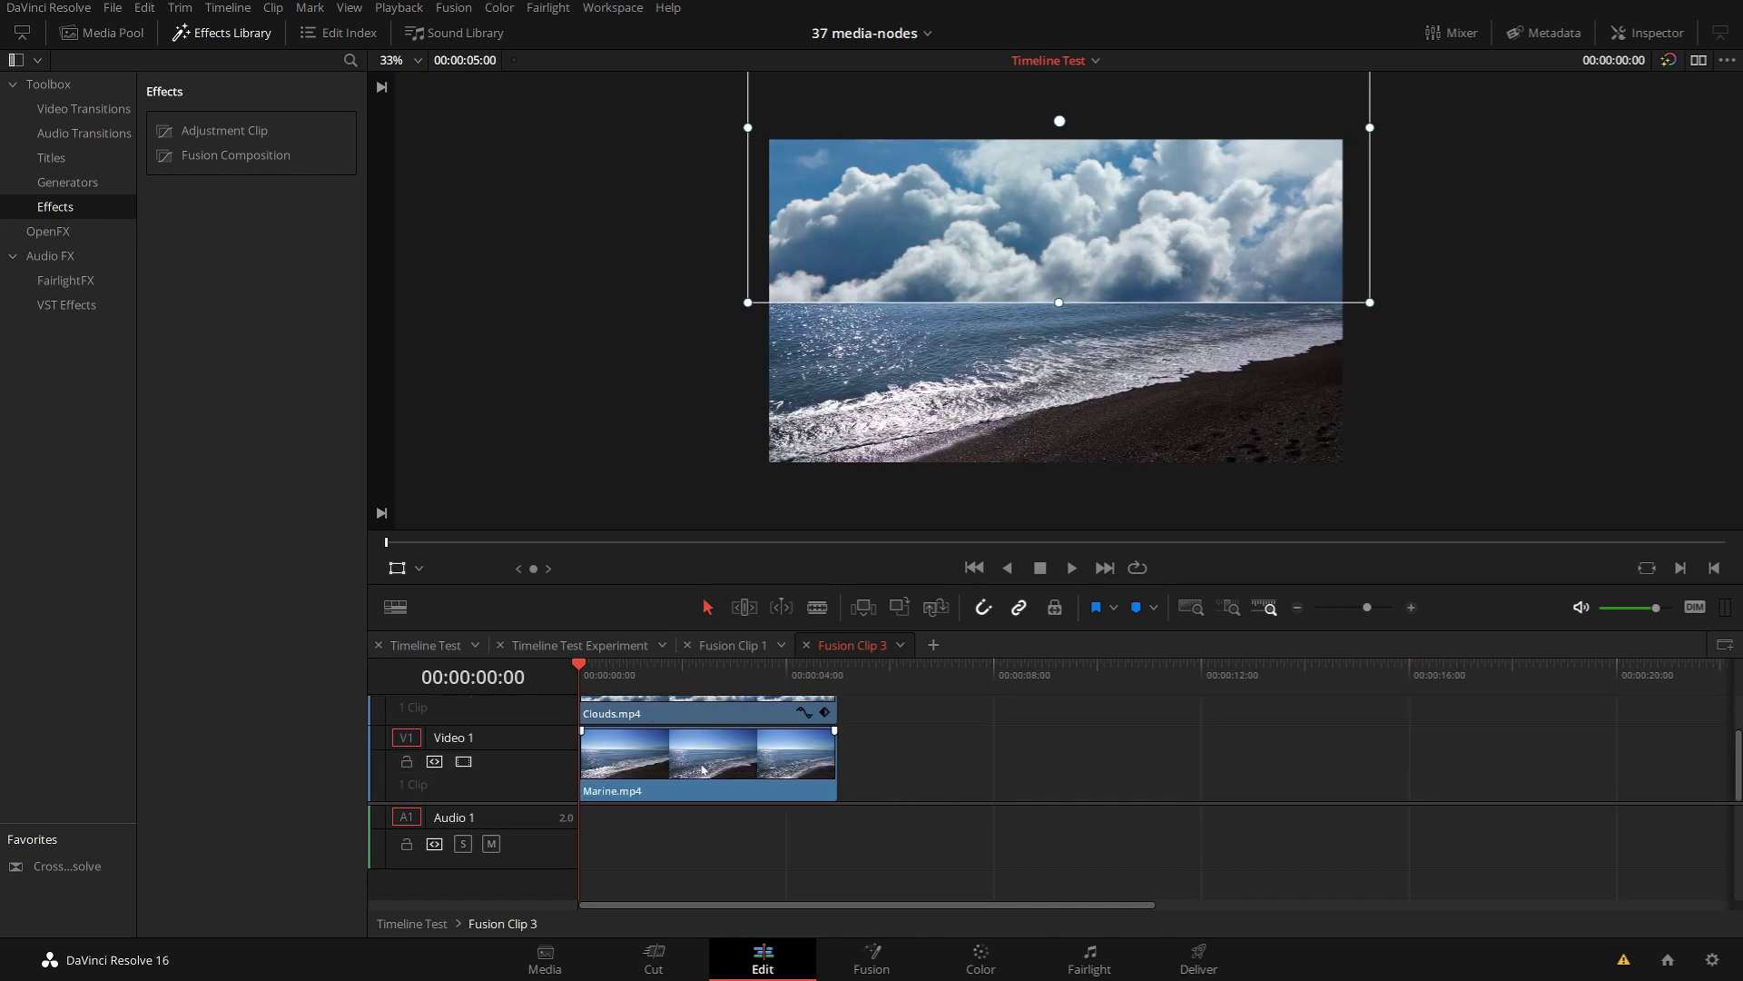
scroll(708, 761, up, 2)
scroll(726, 761, down, 1)
scroll(749, 763, up, 1)
scroll(753, 764, up, 1)
Step: Reset the Clouds.mp4 clip's transform to full frame and hide the Inspector
click(818, 745)
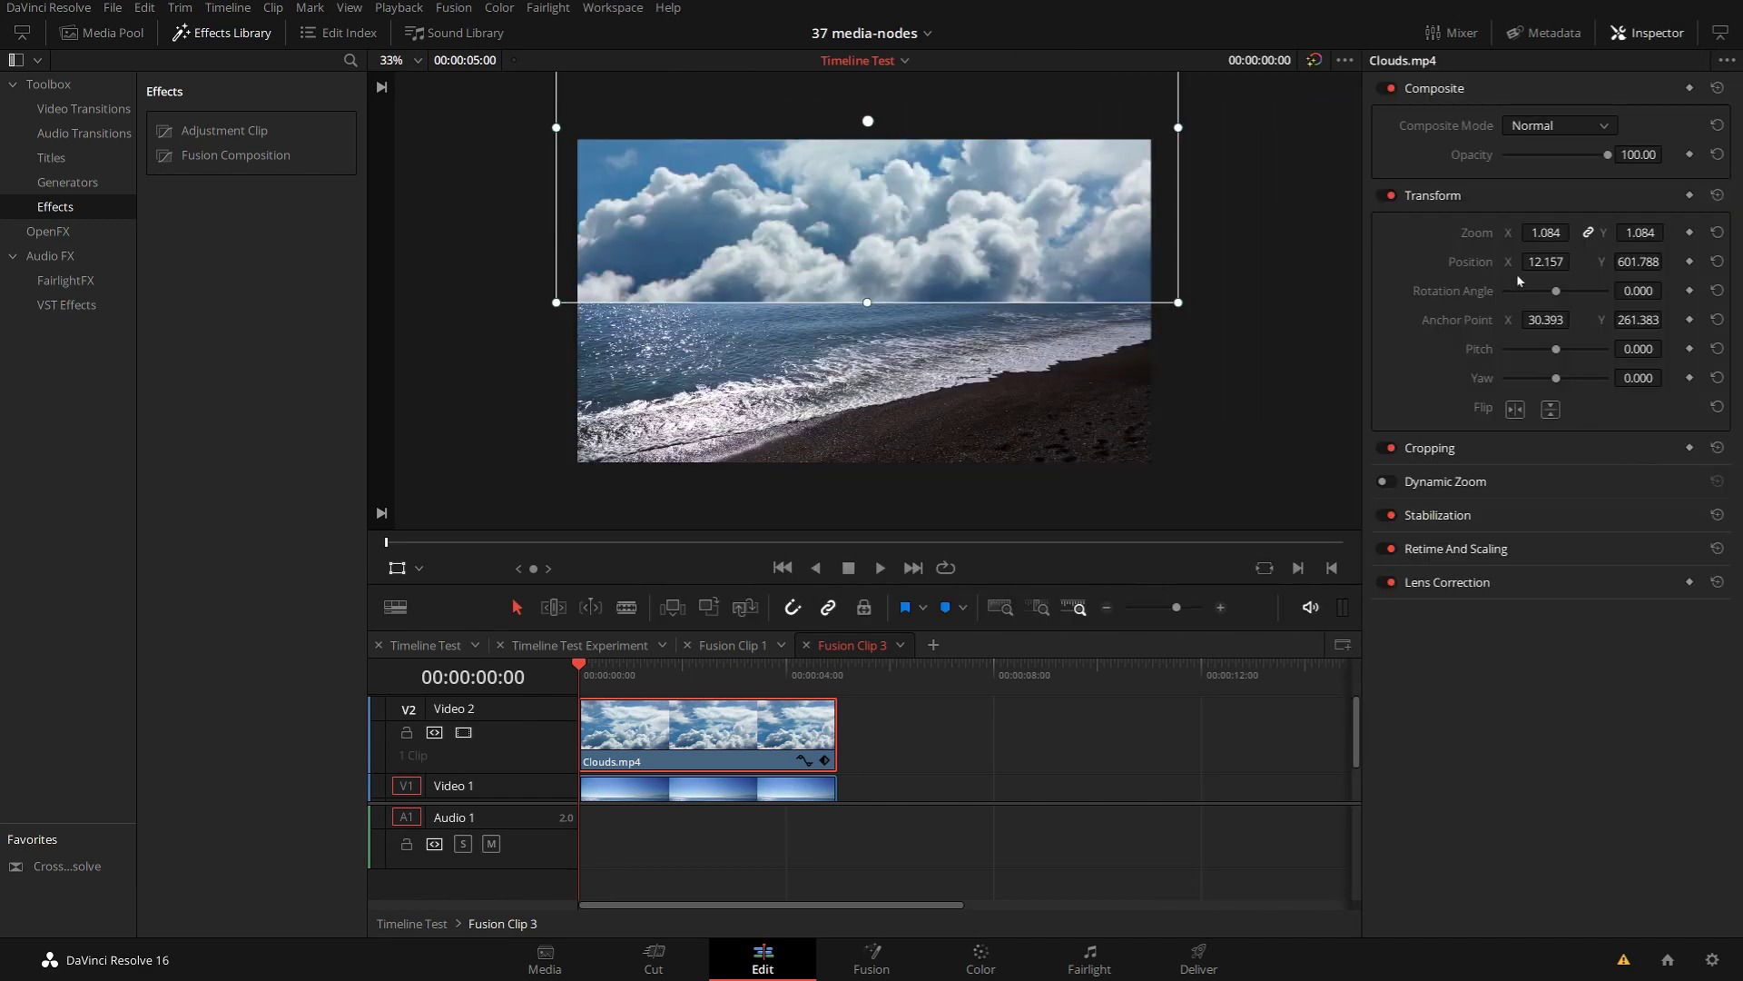
click(1717, 196)
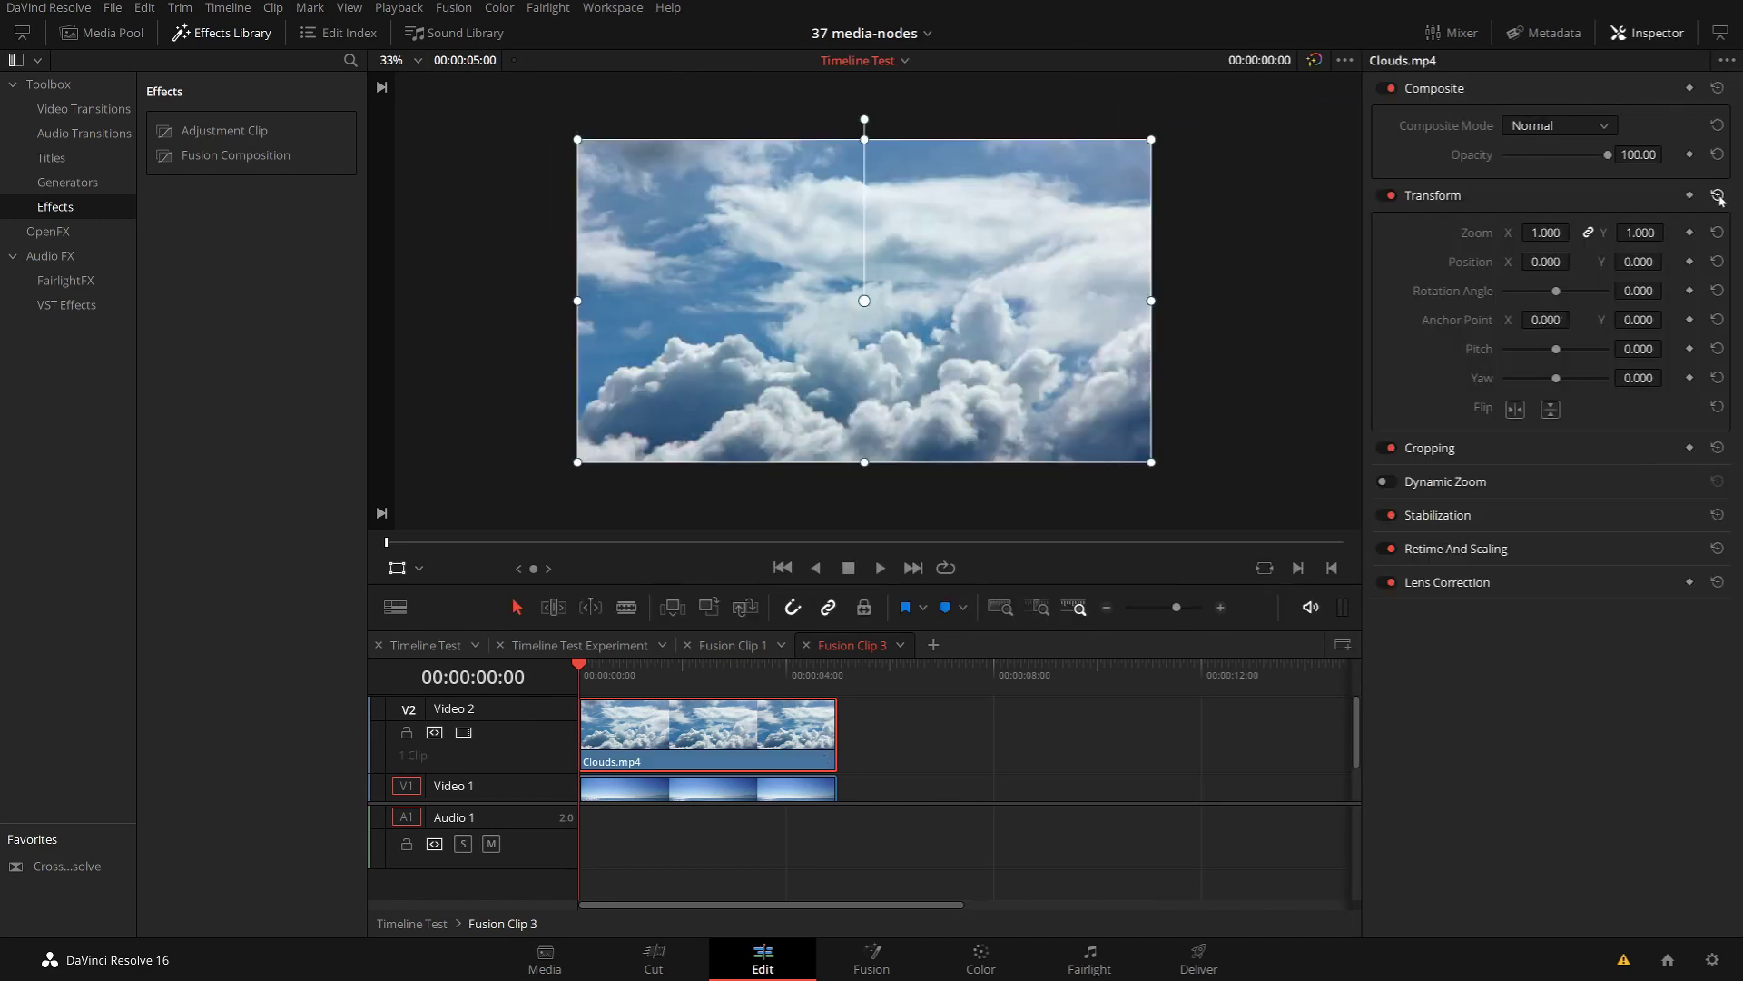
click(1647, 32)
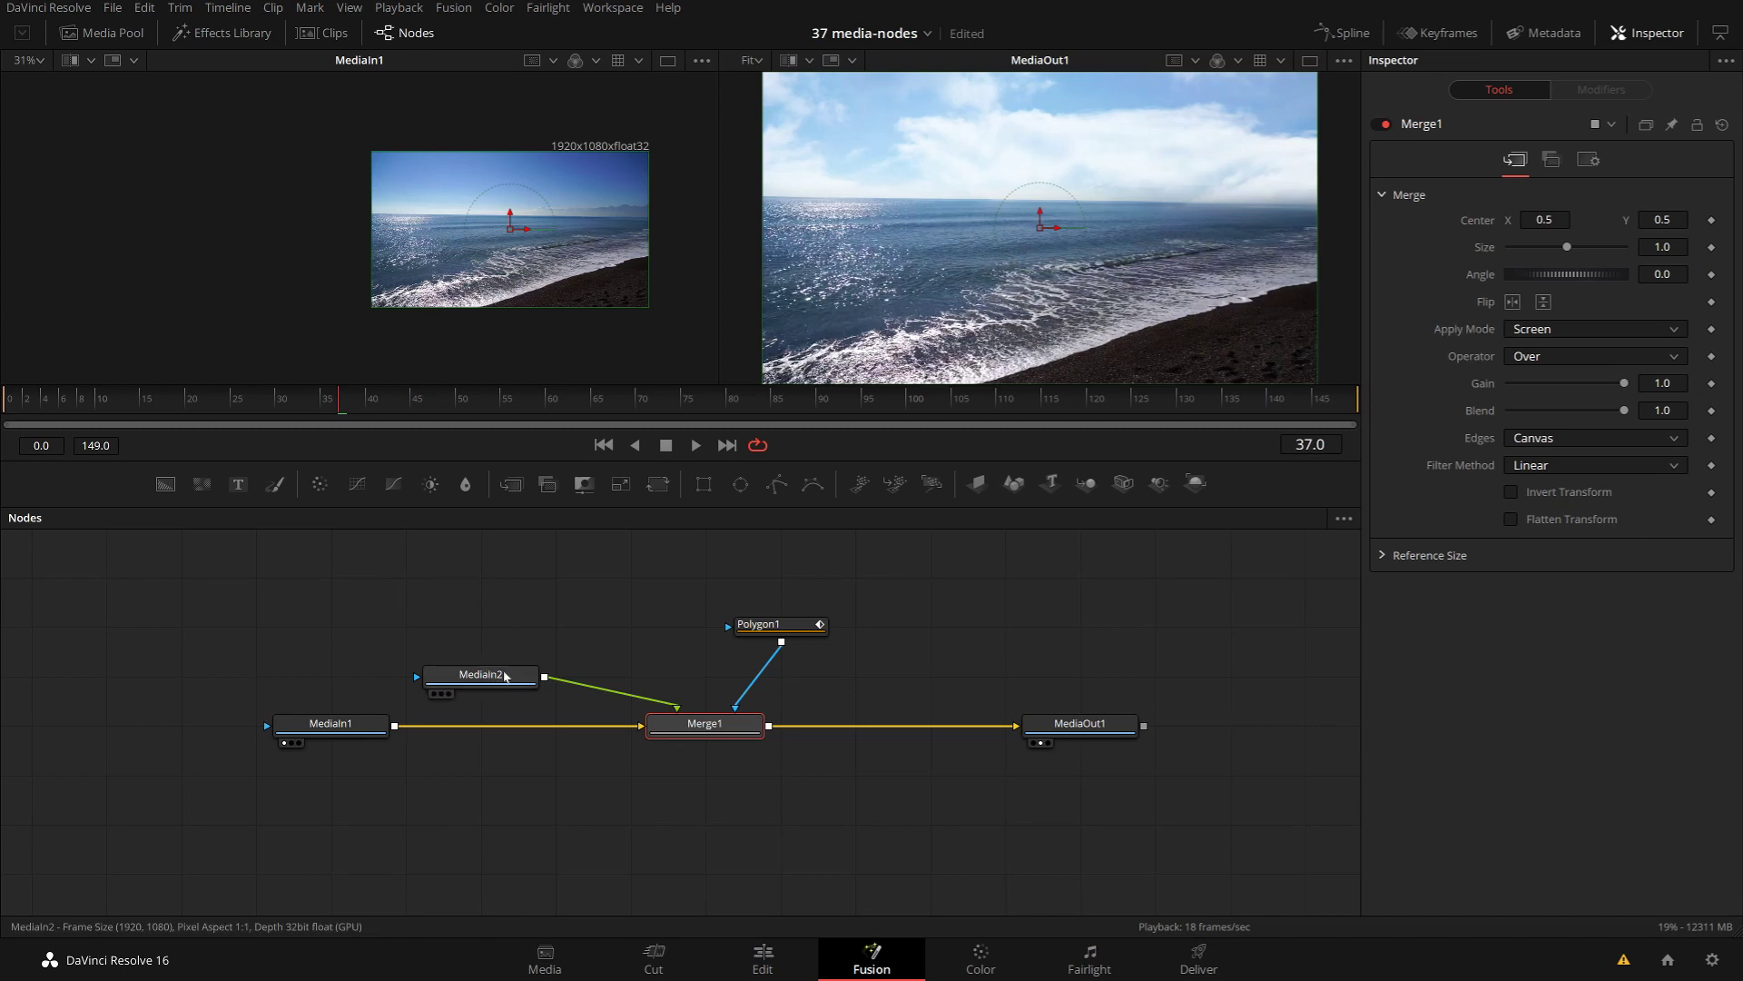
Step: Drag the MediaIn2 clouds node into the left viewer to preview it
drag(481, 673, 630, 322)
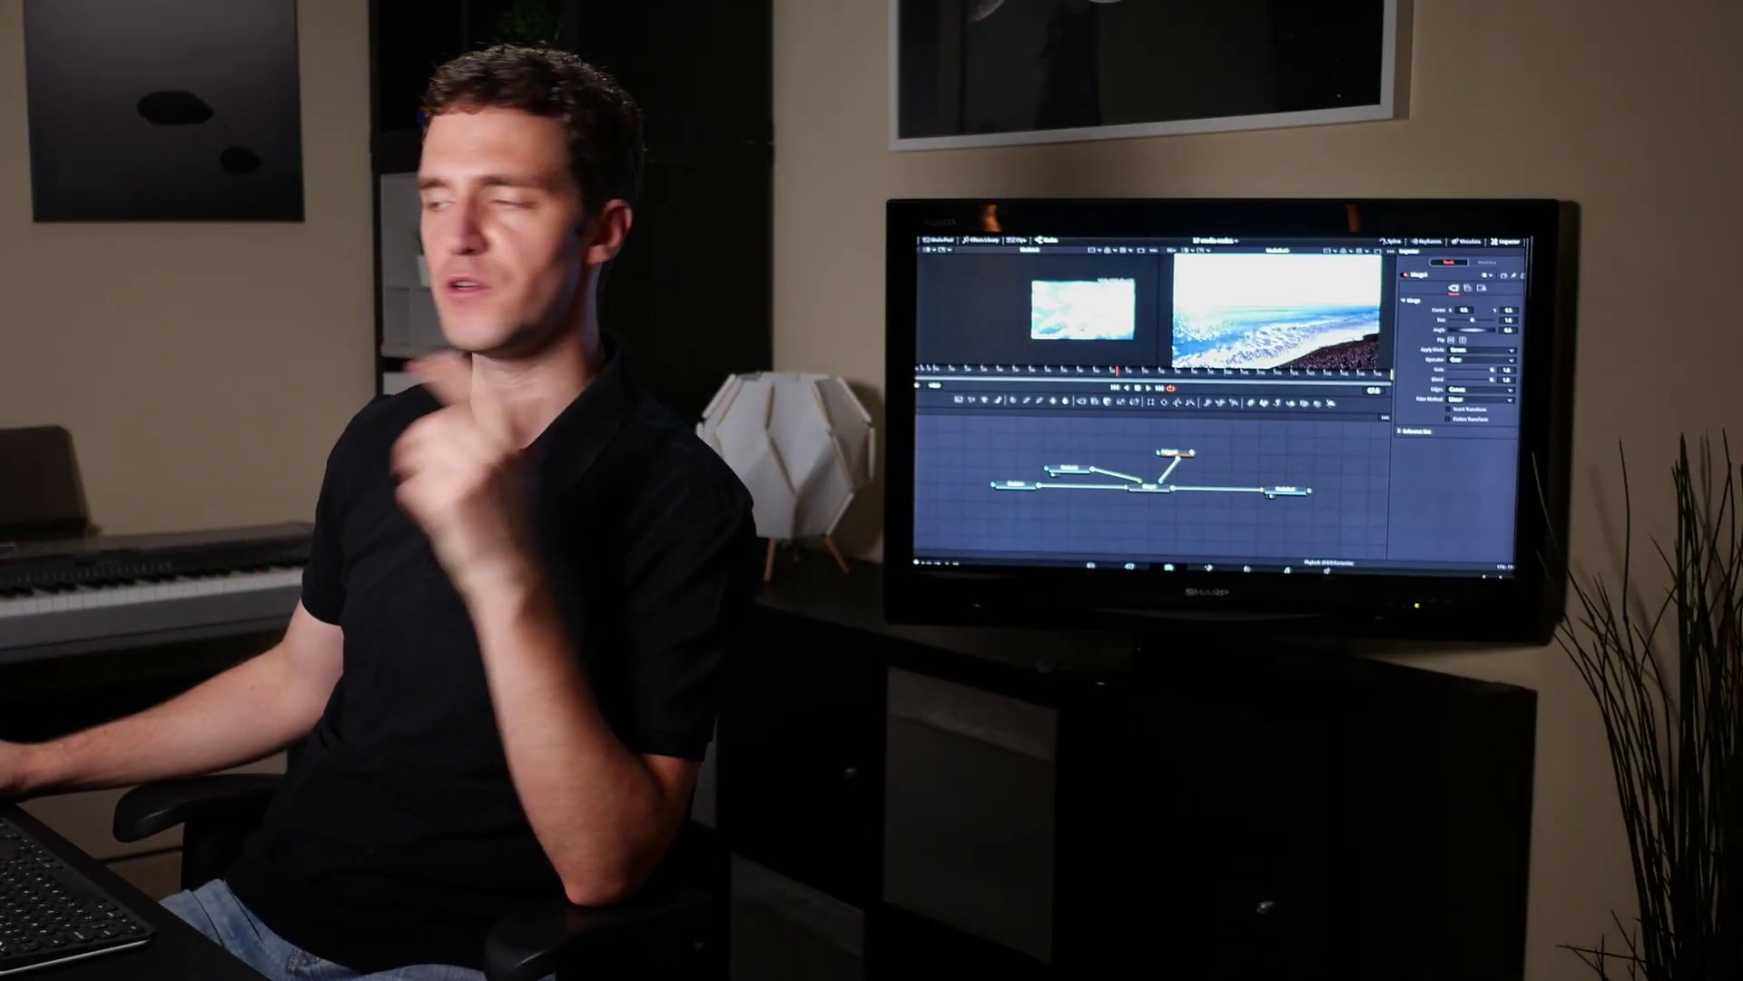
Step: Switch back to the Edit page with Shift+4
key(shift+4)
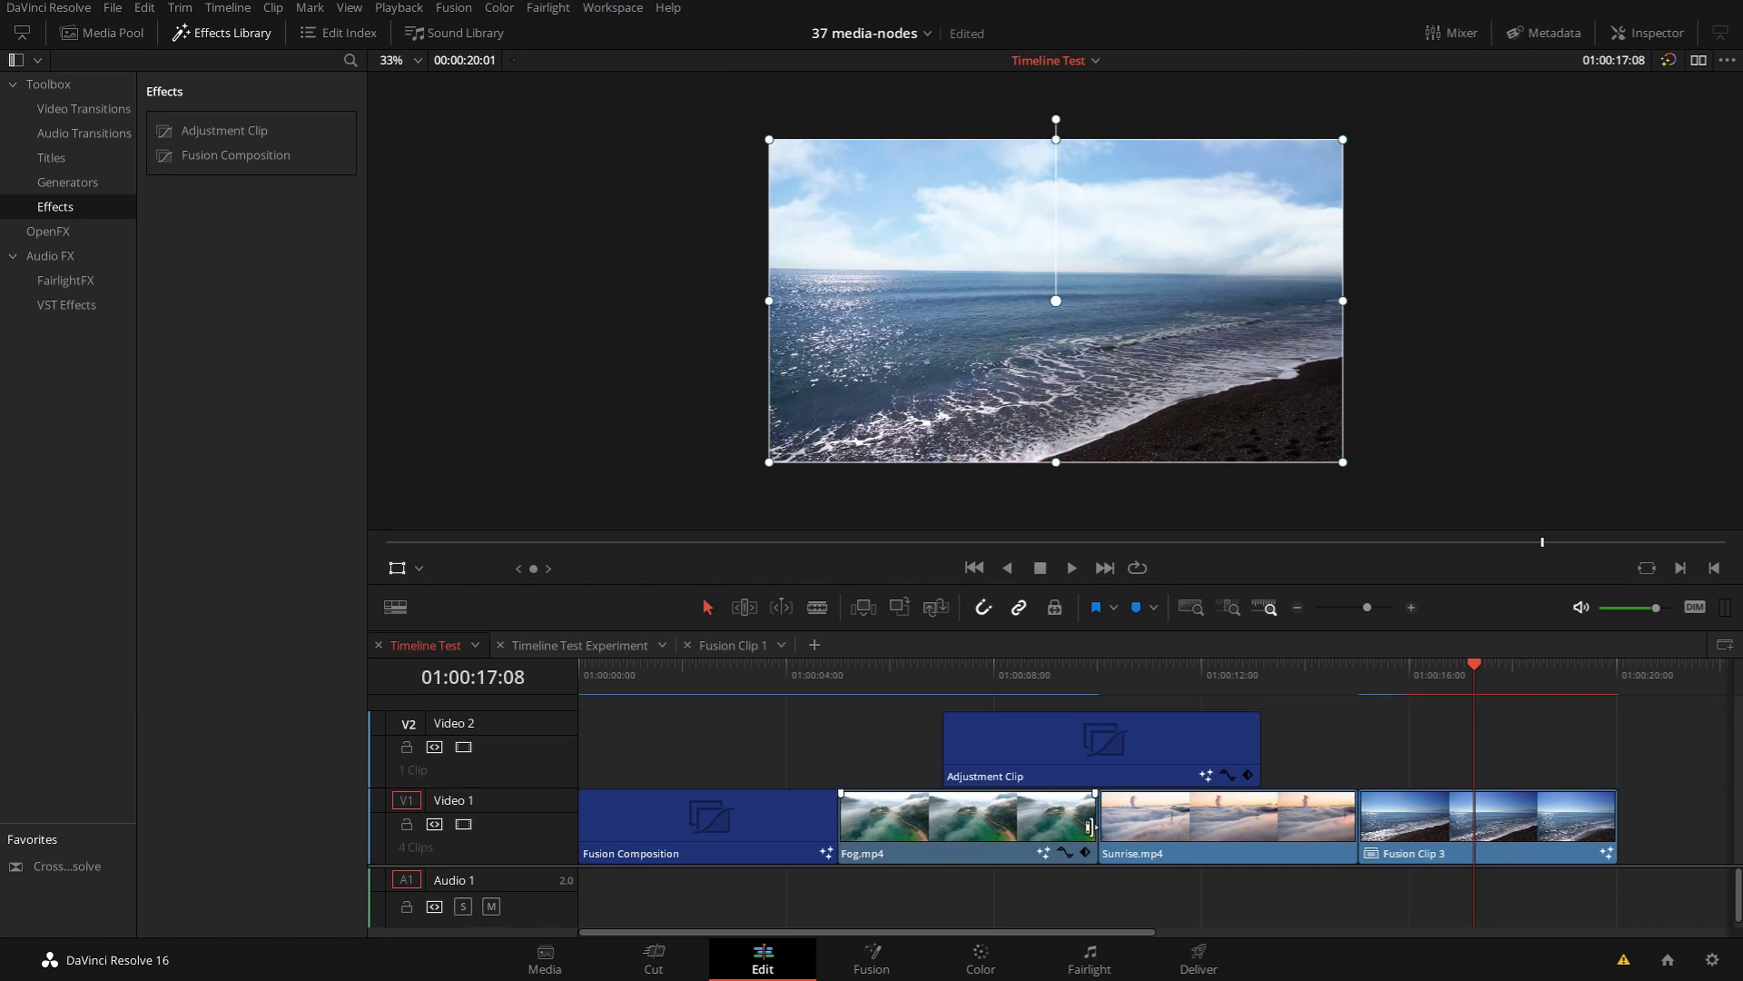
Step: Select Fusion Clip 3 on the Timeline Test timeline
click(1453, 821)
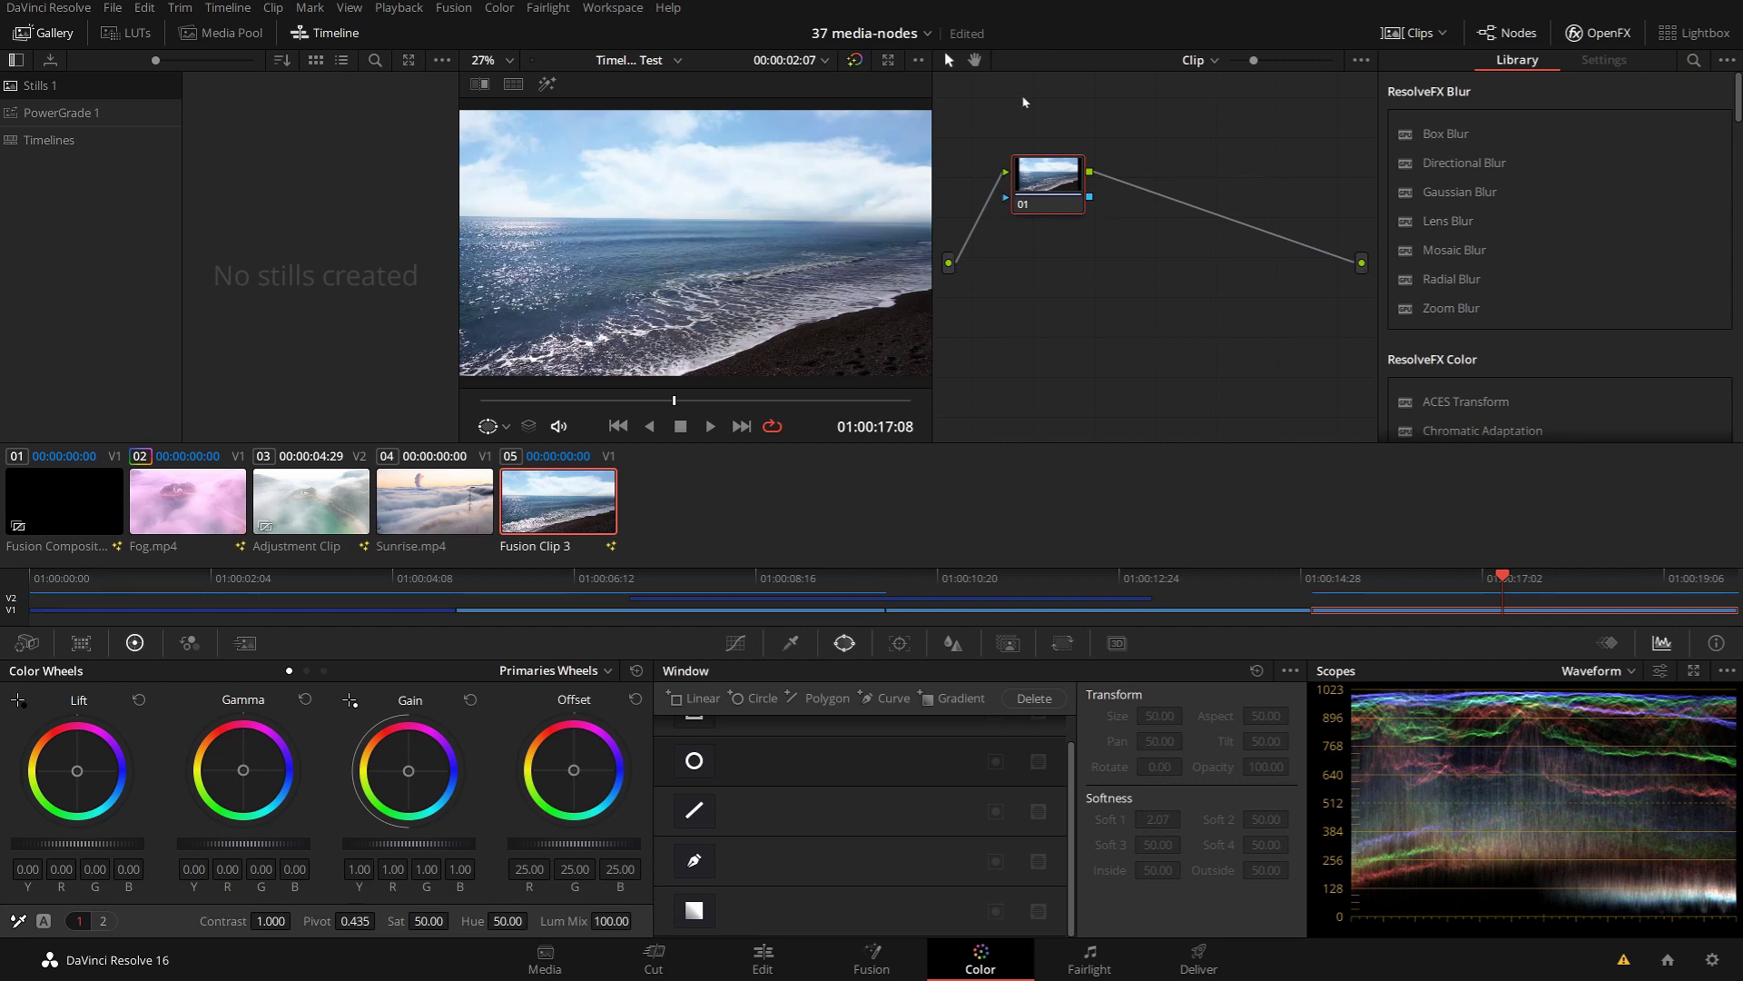
Step: Use Add Source twice in the node graph to create the second and third source inputs
right_click(976, 314)
click(1019, 364)
right_click(1051, 331)
click(1215, 392)
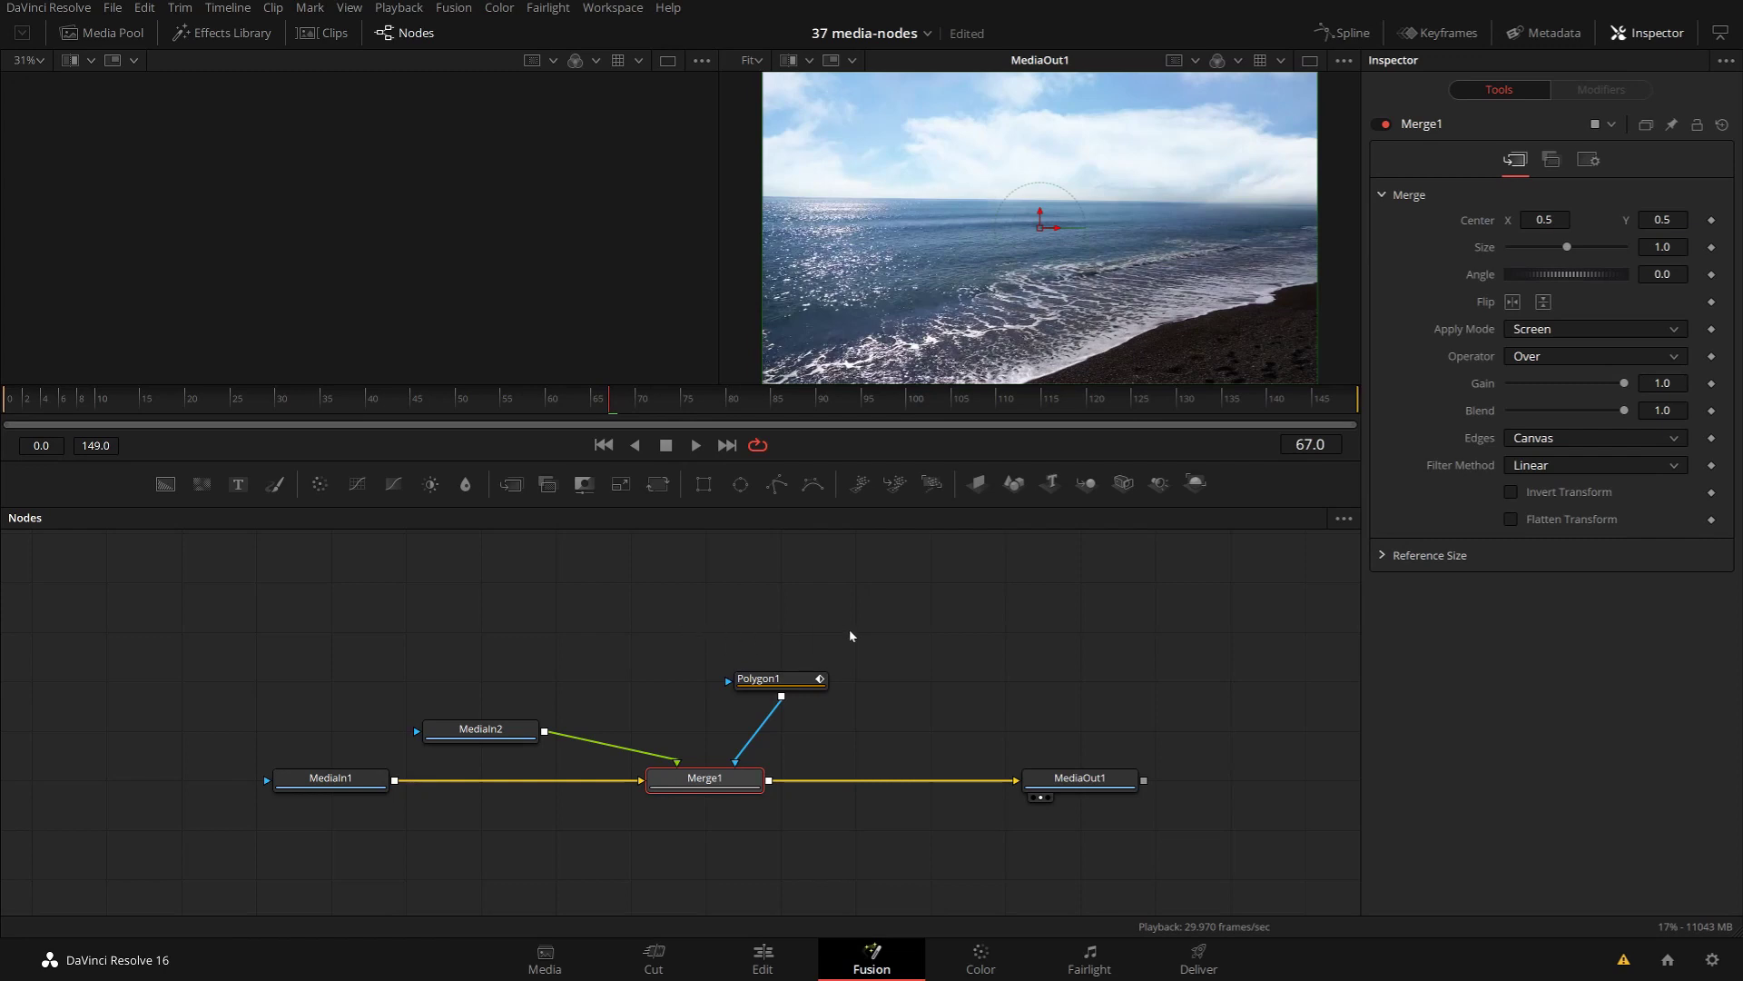
Step: Shift MediaOut1 right to make room and add a MediaOut2 node
drag(1079, 793, 1153, 792)
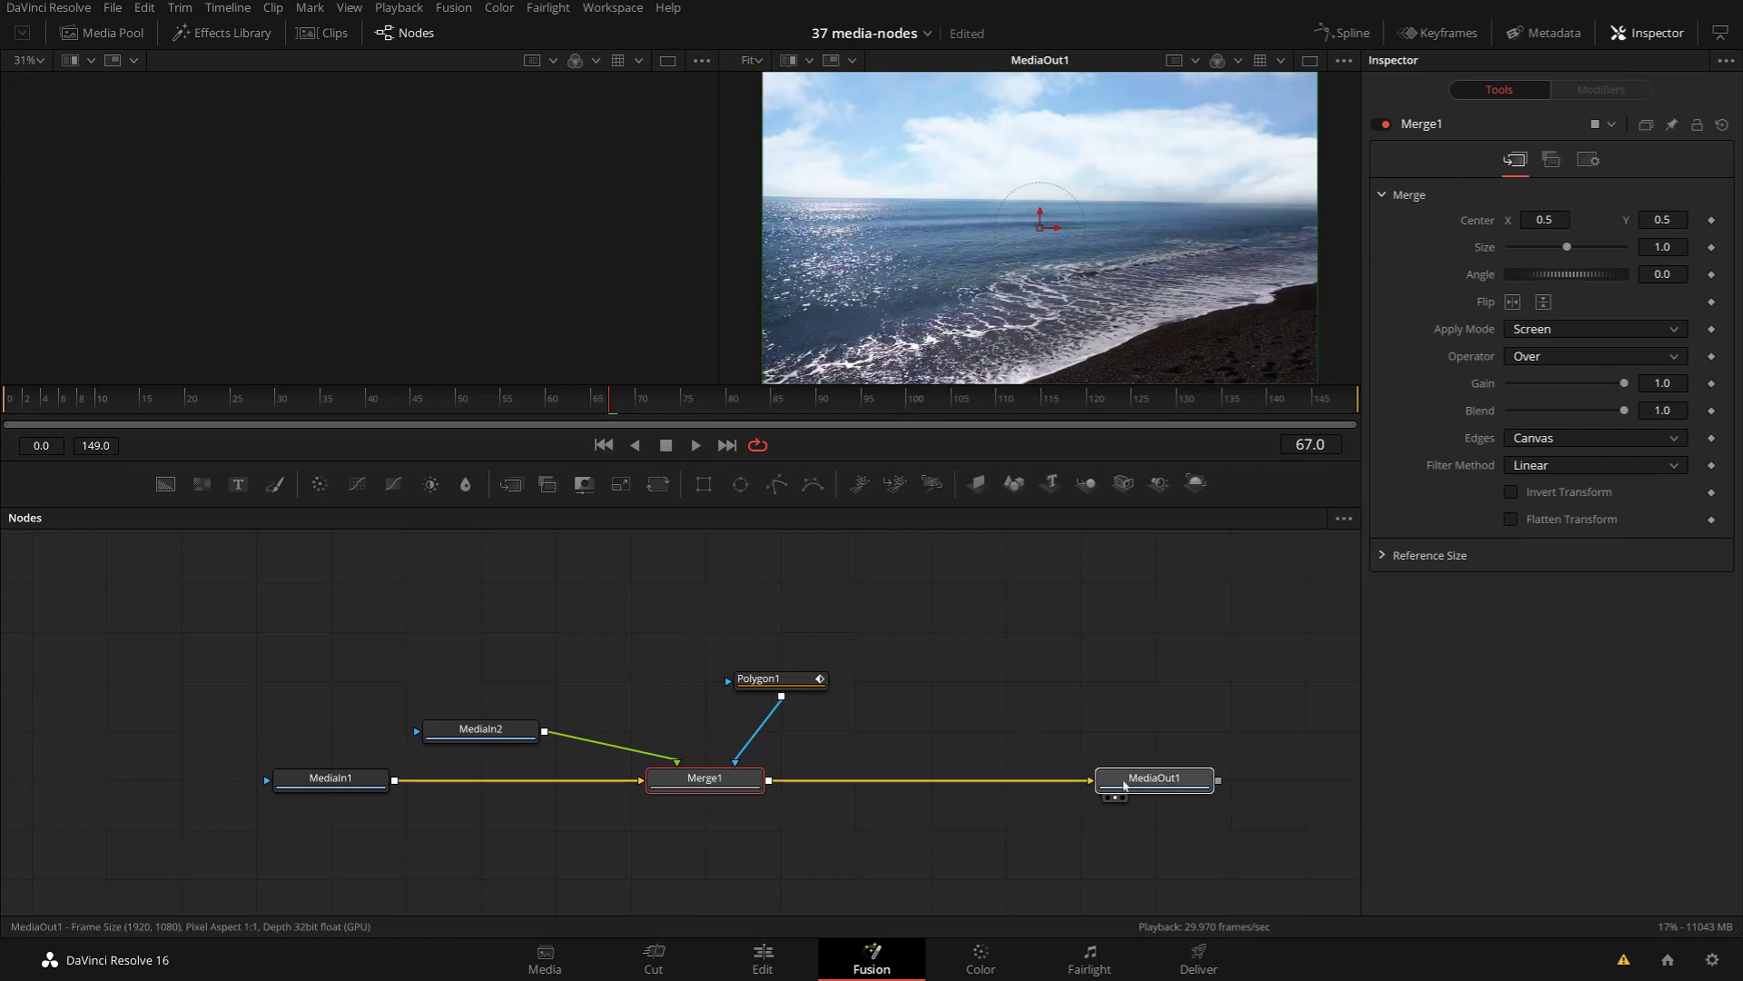
click(1138, 689)
key(shift+space)
text(media)
key(Down)
key(Return)
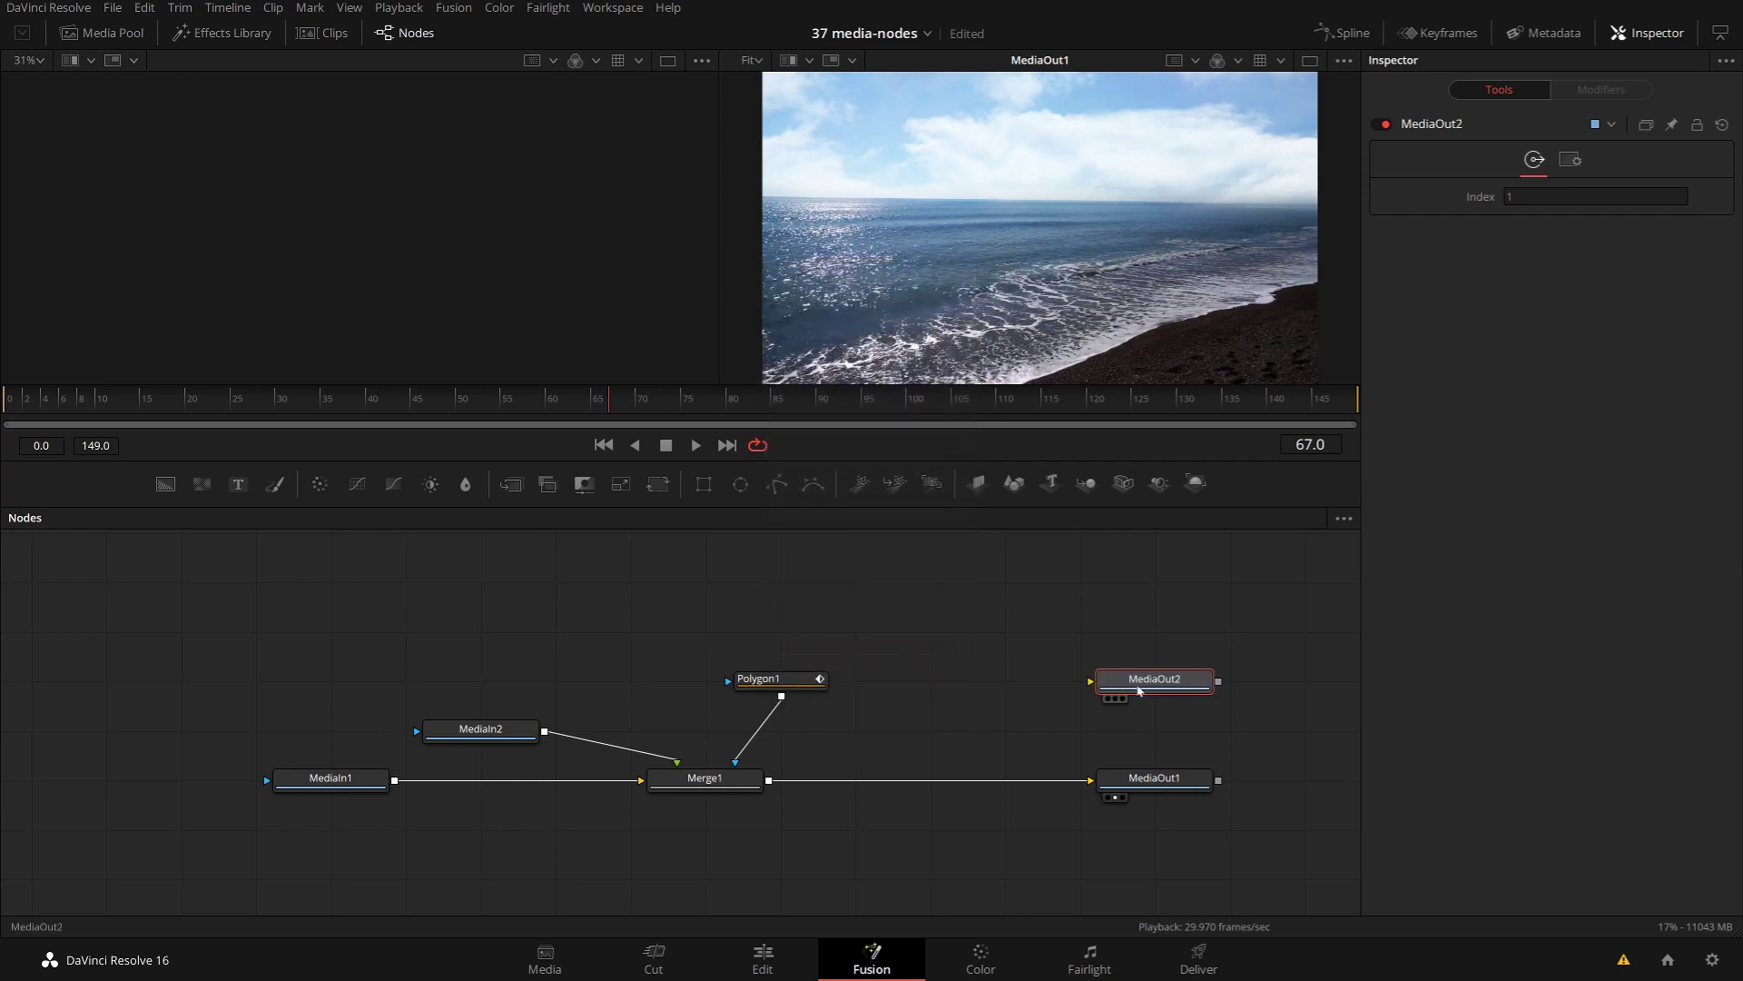
Step: Add a MediaOut3 node and move Polygon1 further left in the graph
click(1155, 623)
key(shift+space)
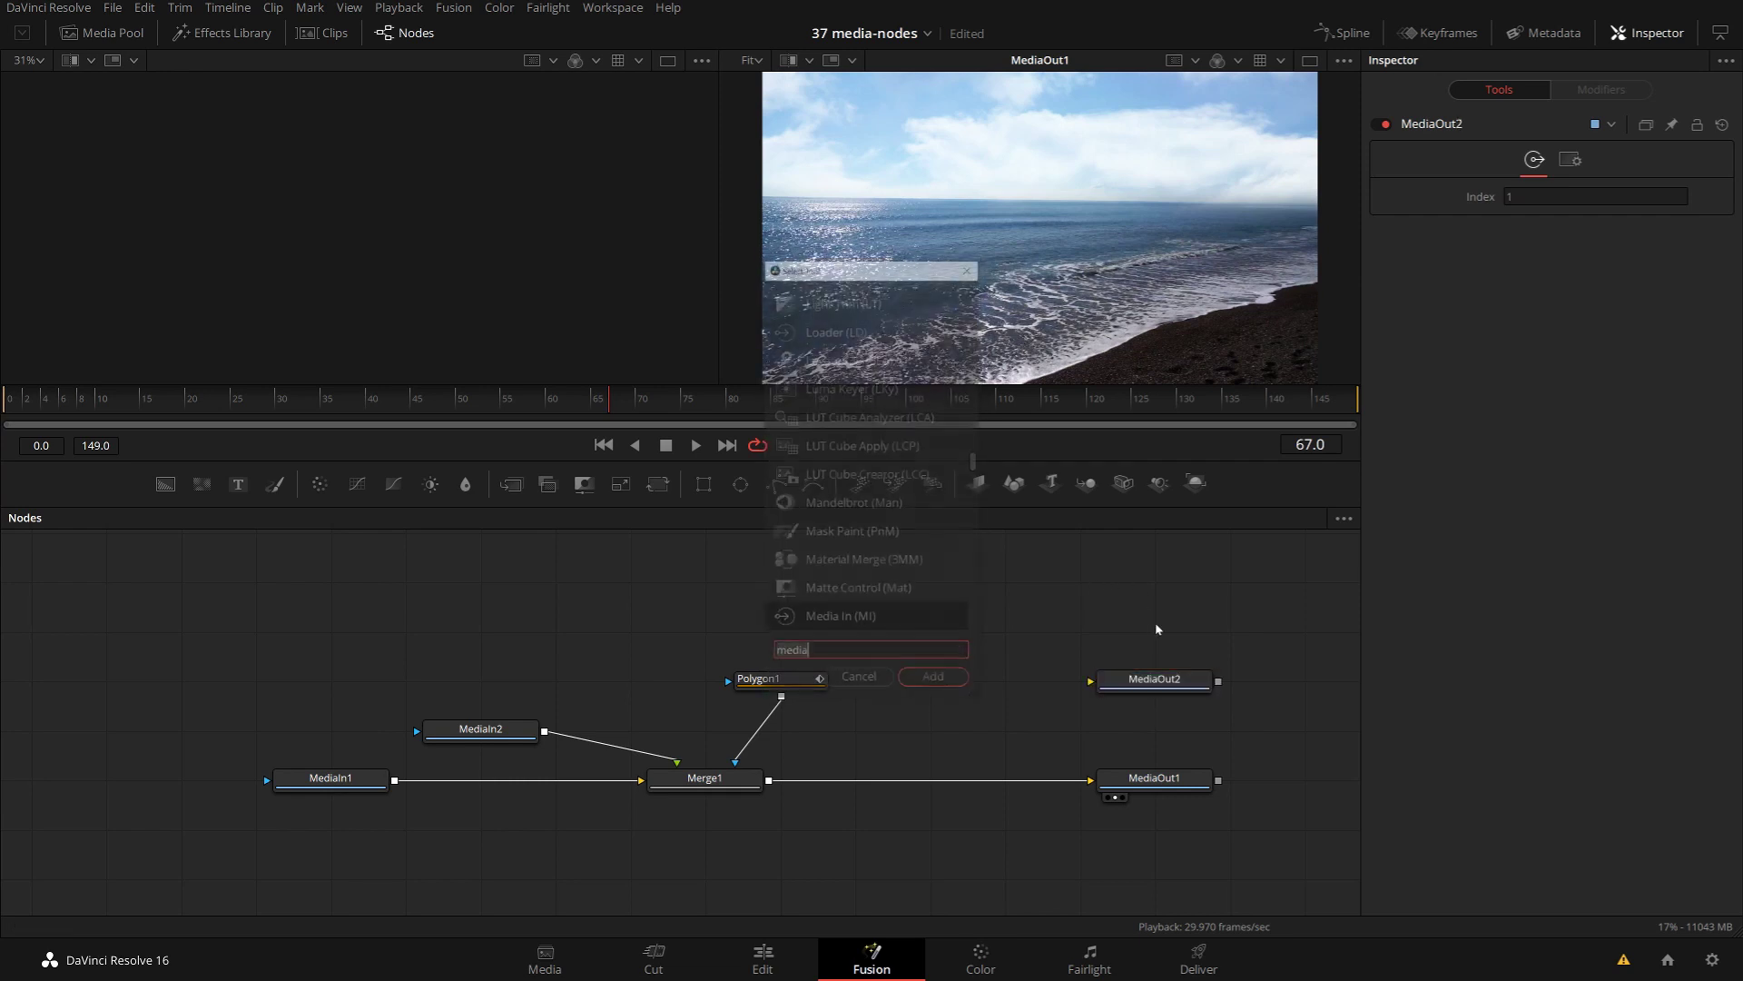
text(med)
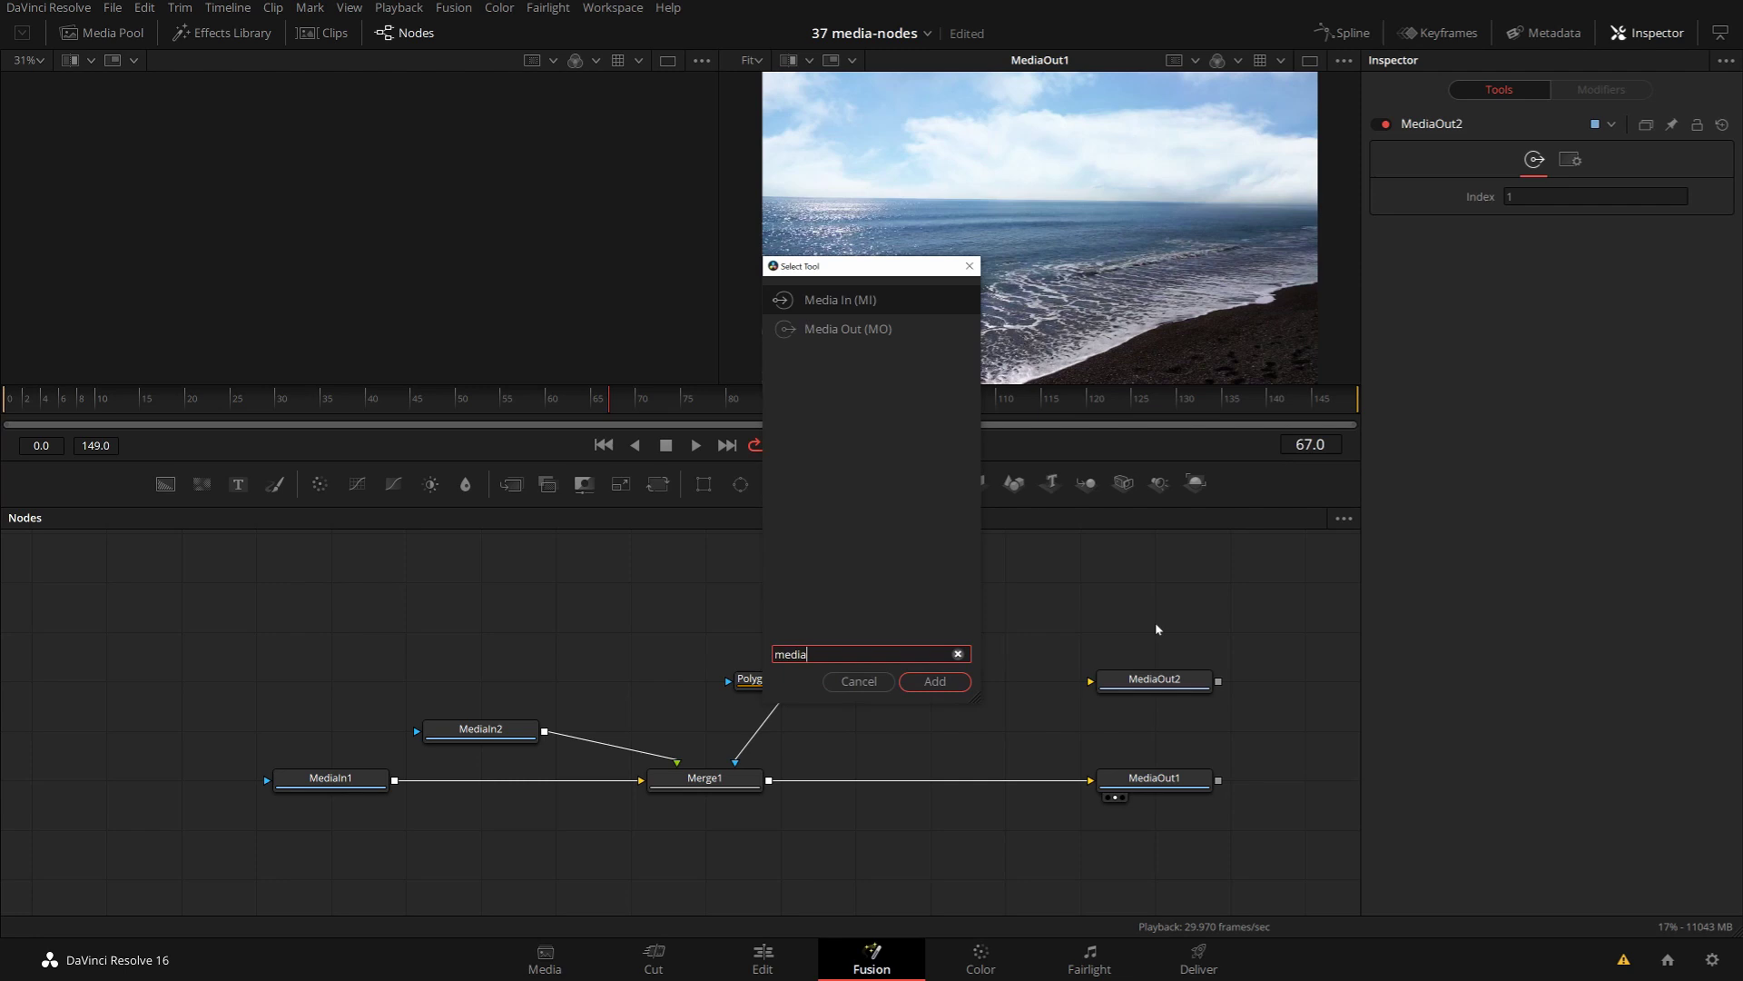
key(Down)
key(Return)
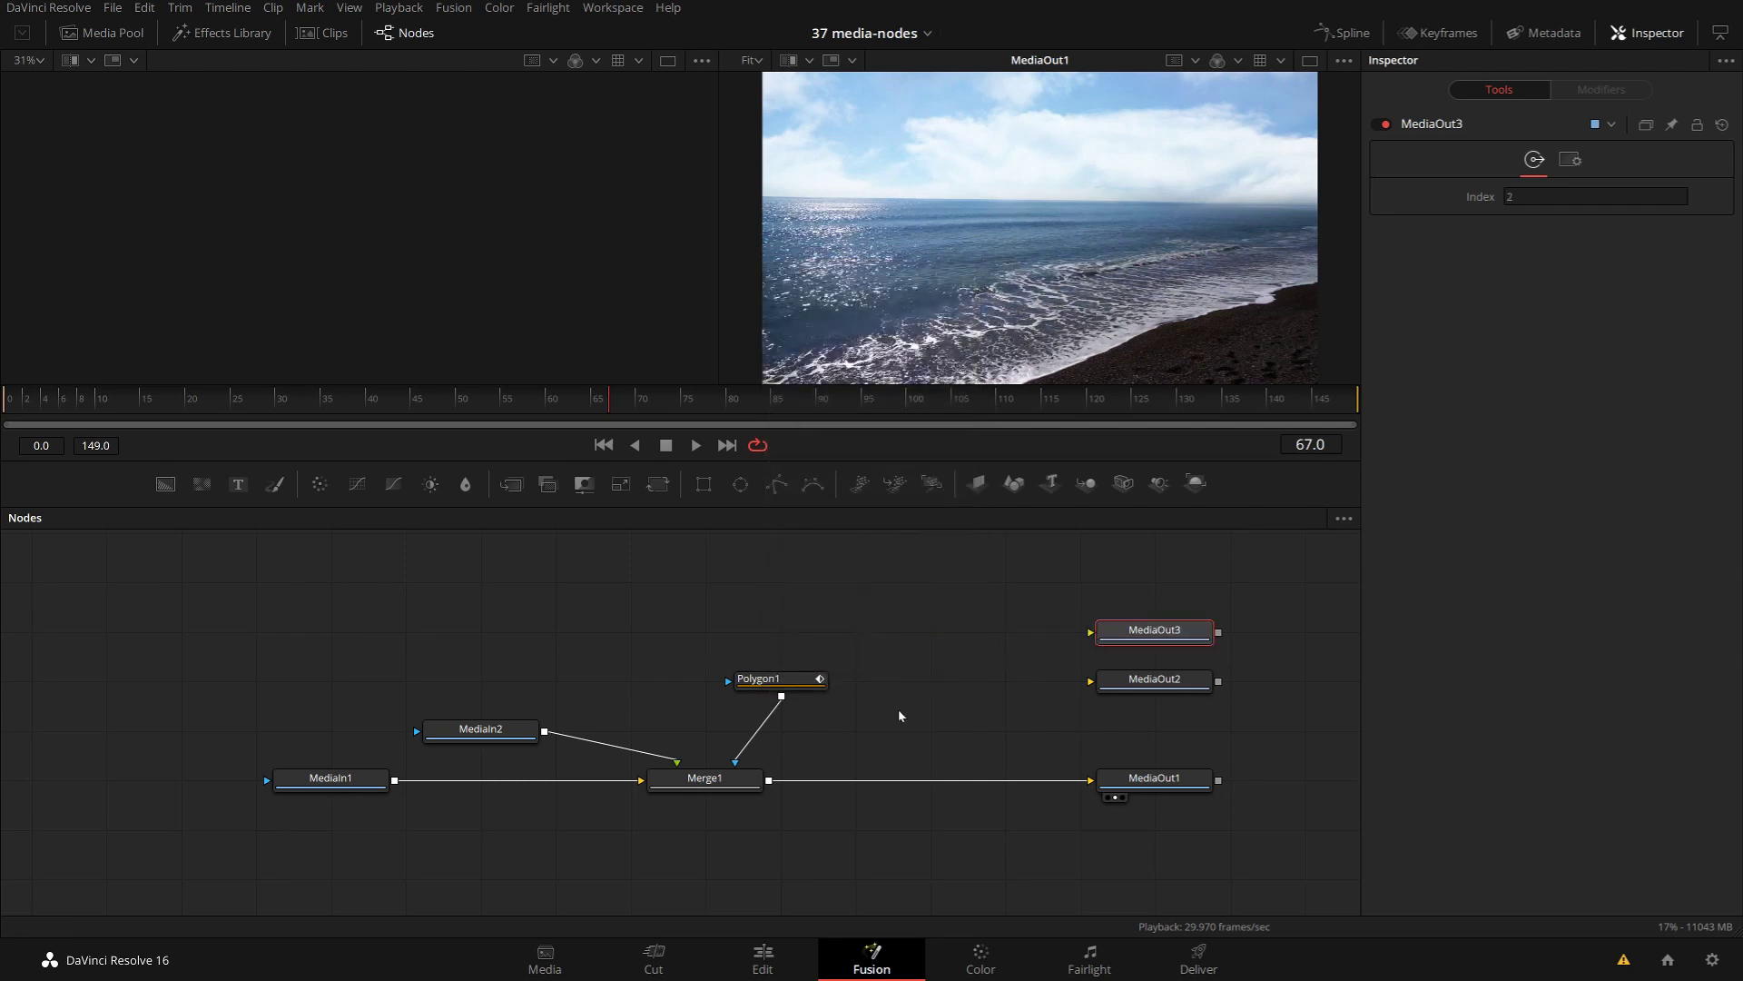
drag(811, 679, 735, 679)
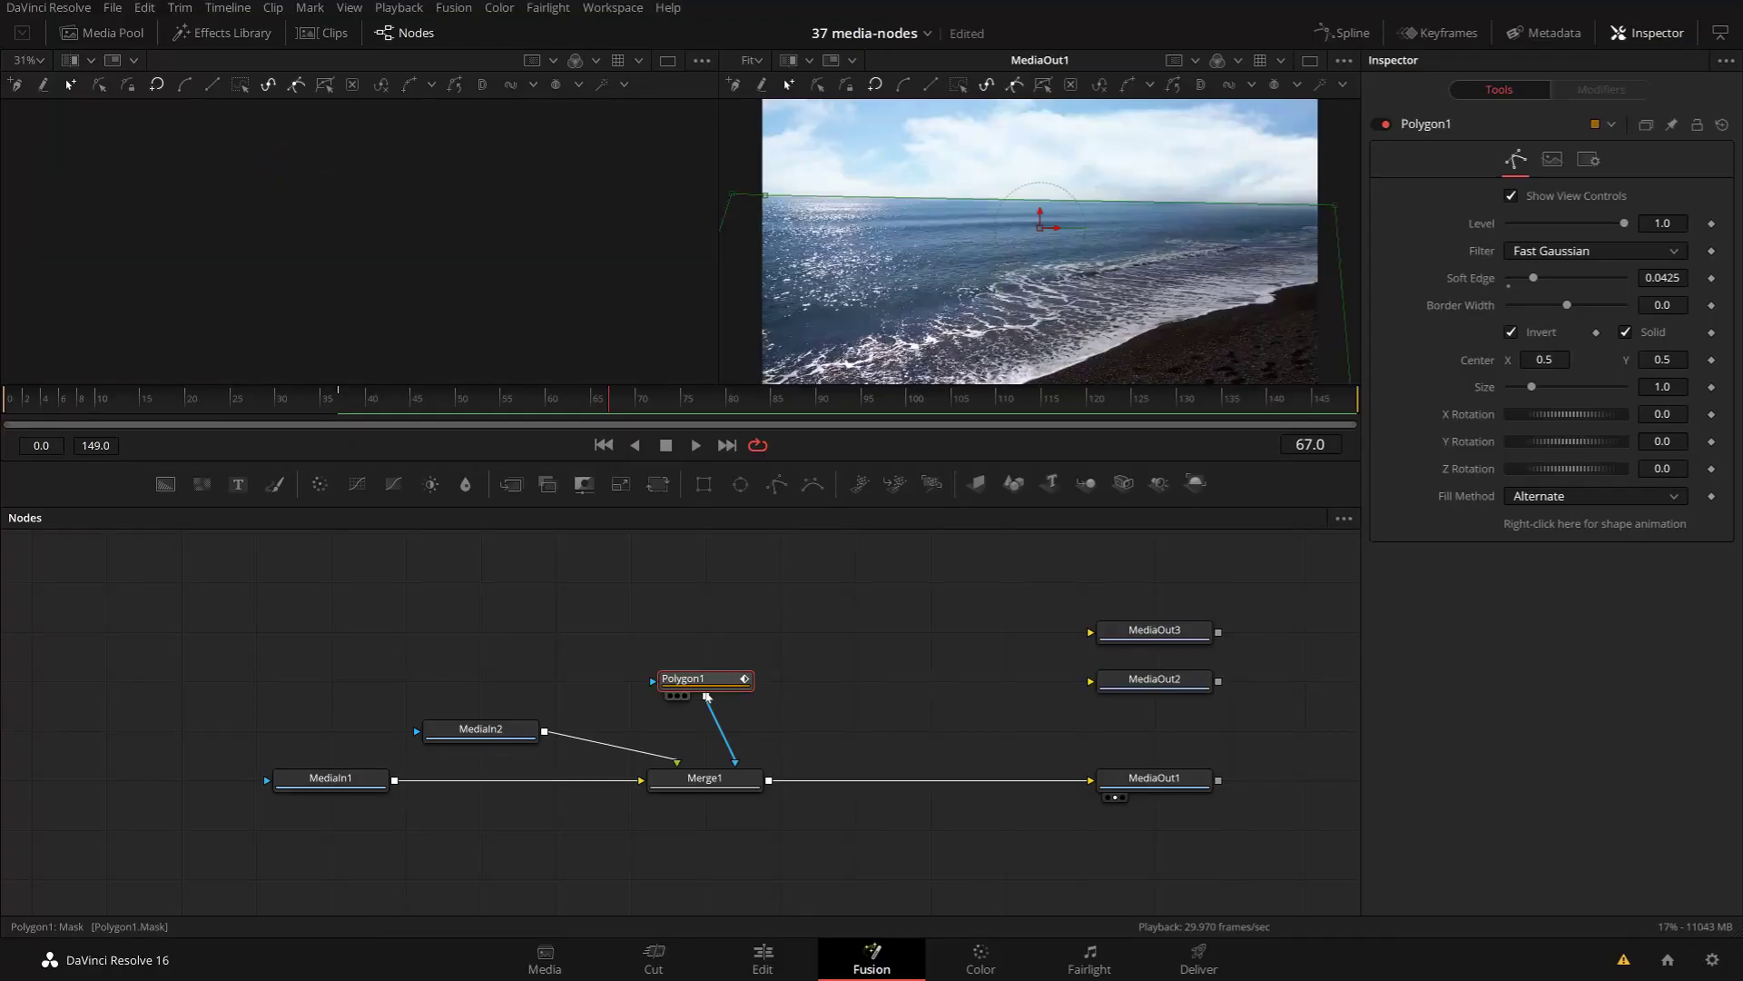
Step: Wire Polygon1's output into MediaOut2's input
drag(706, 697, 1167, 685)
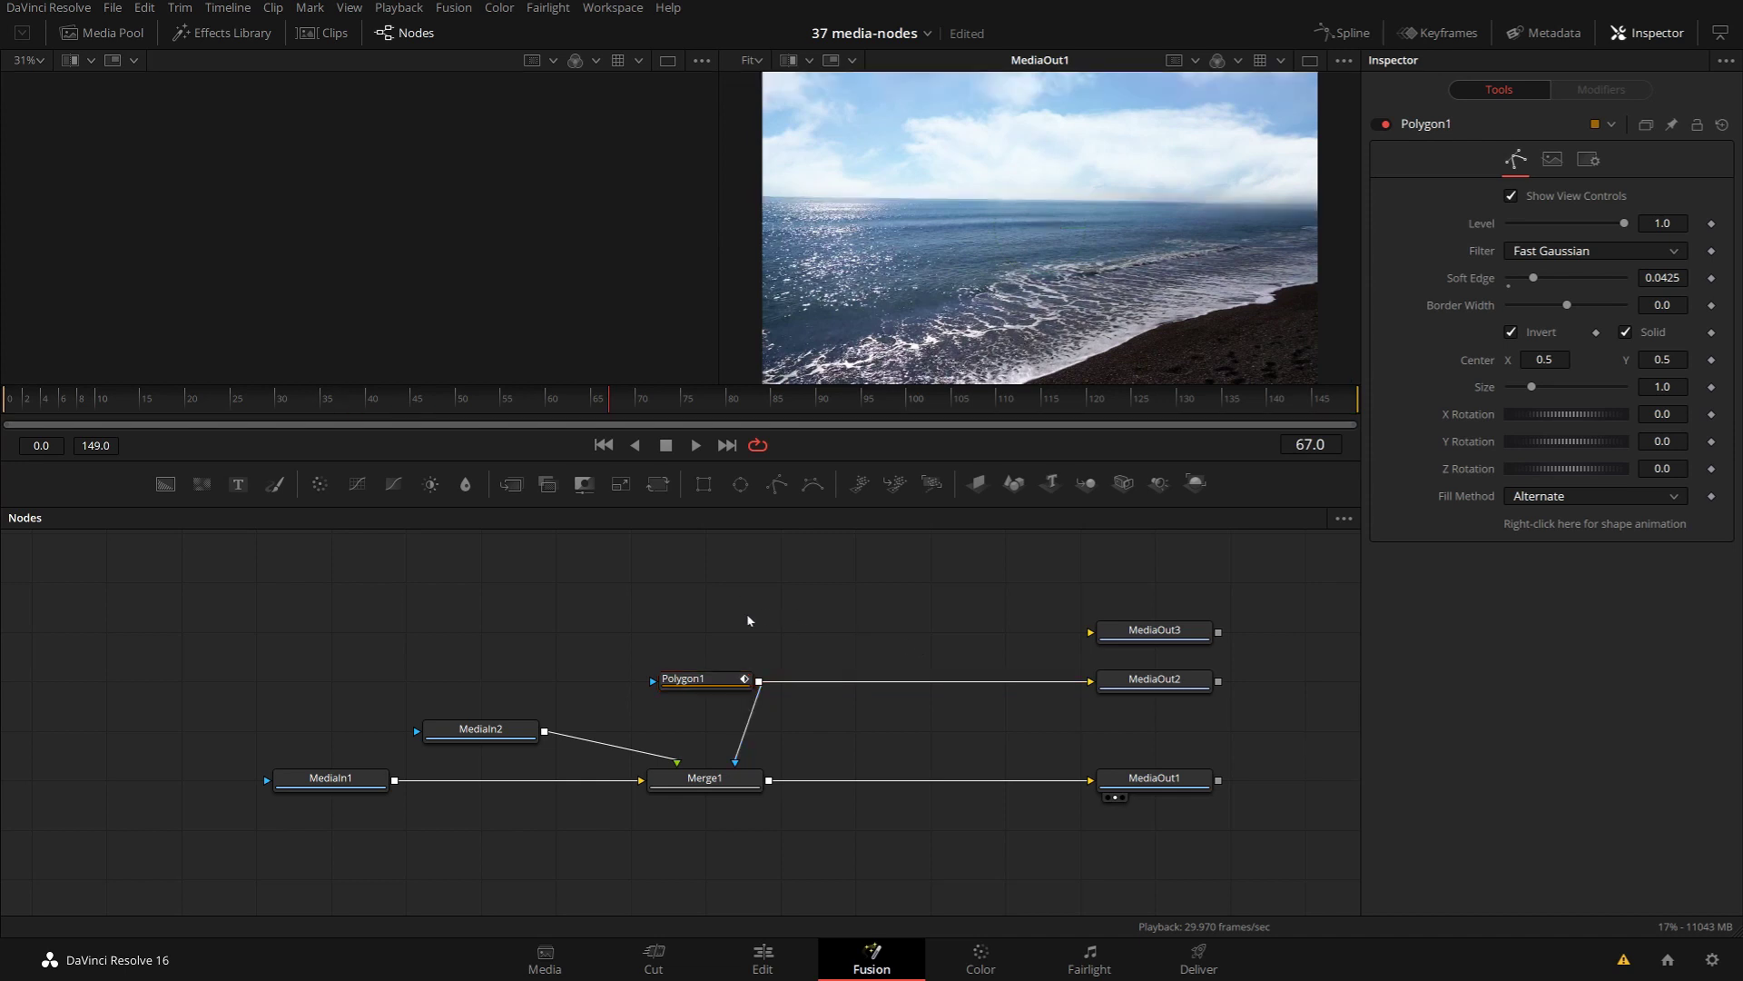
Step: Add a Plasma1 generator and connect its output to MediaOut3
key(shift+space)
text(media)
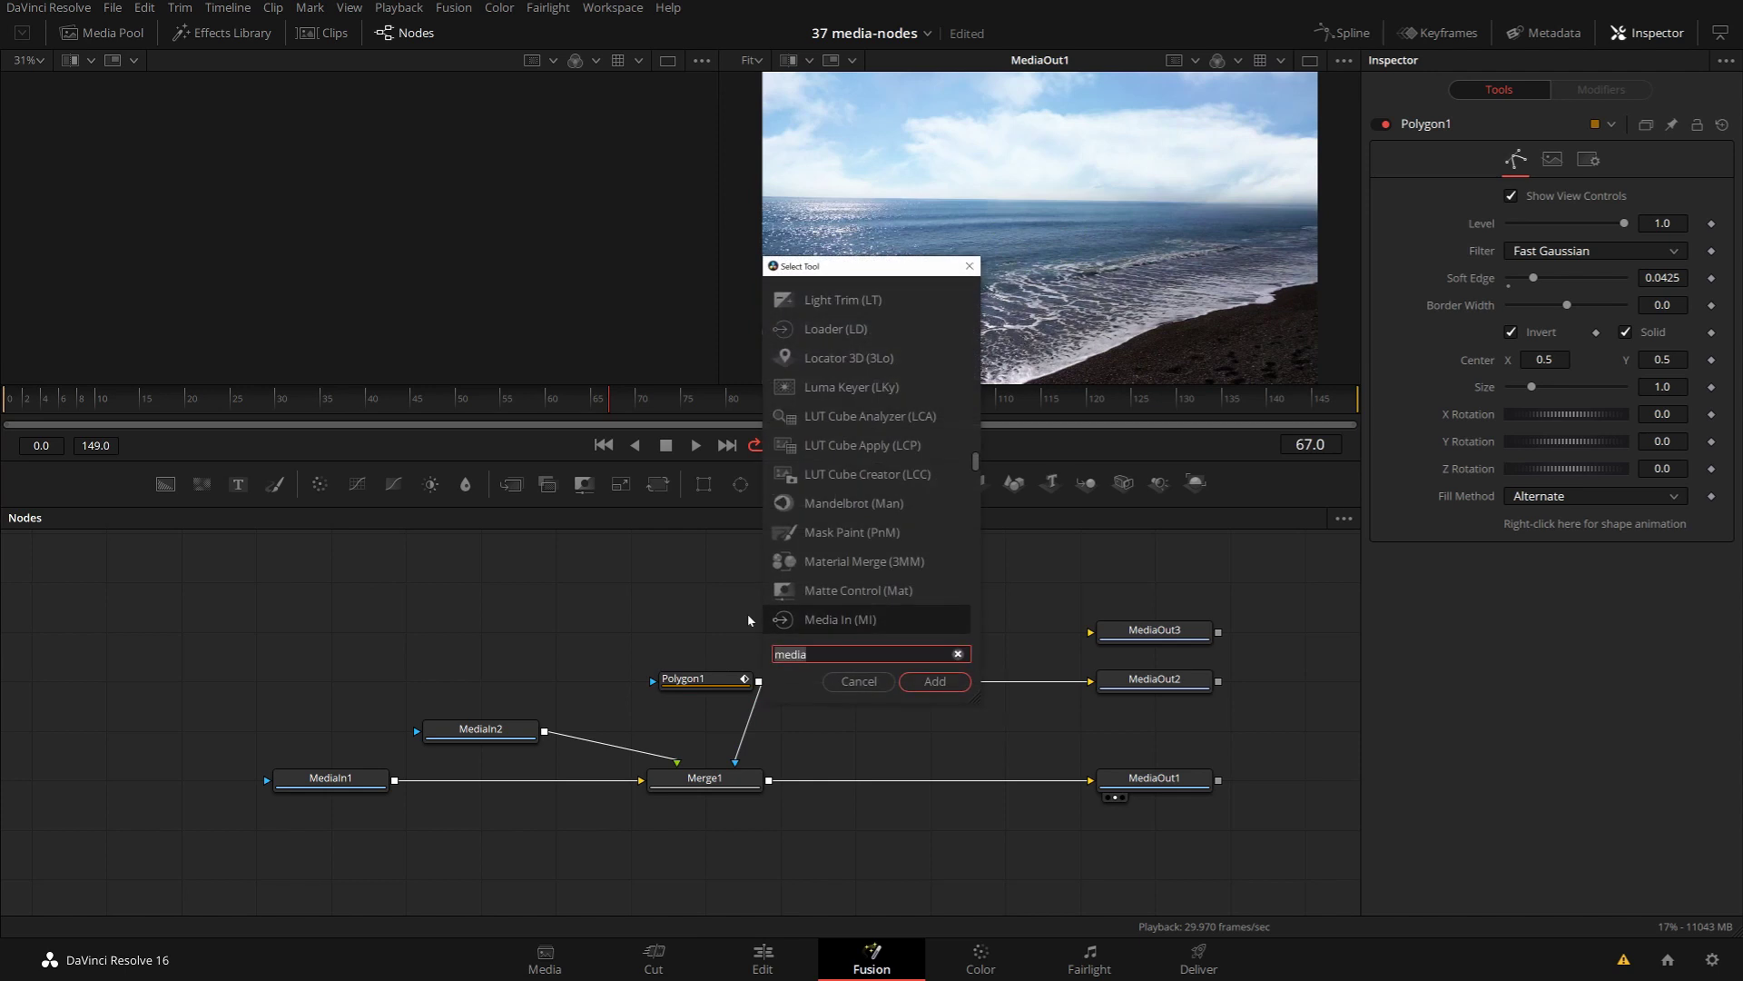
key(BackSpace)
key(BackSpace)
key(BackSpace)
key(BackSpace)
key(BackSpace)
text(plas)
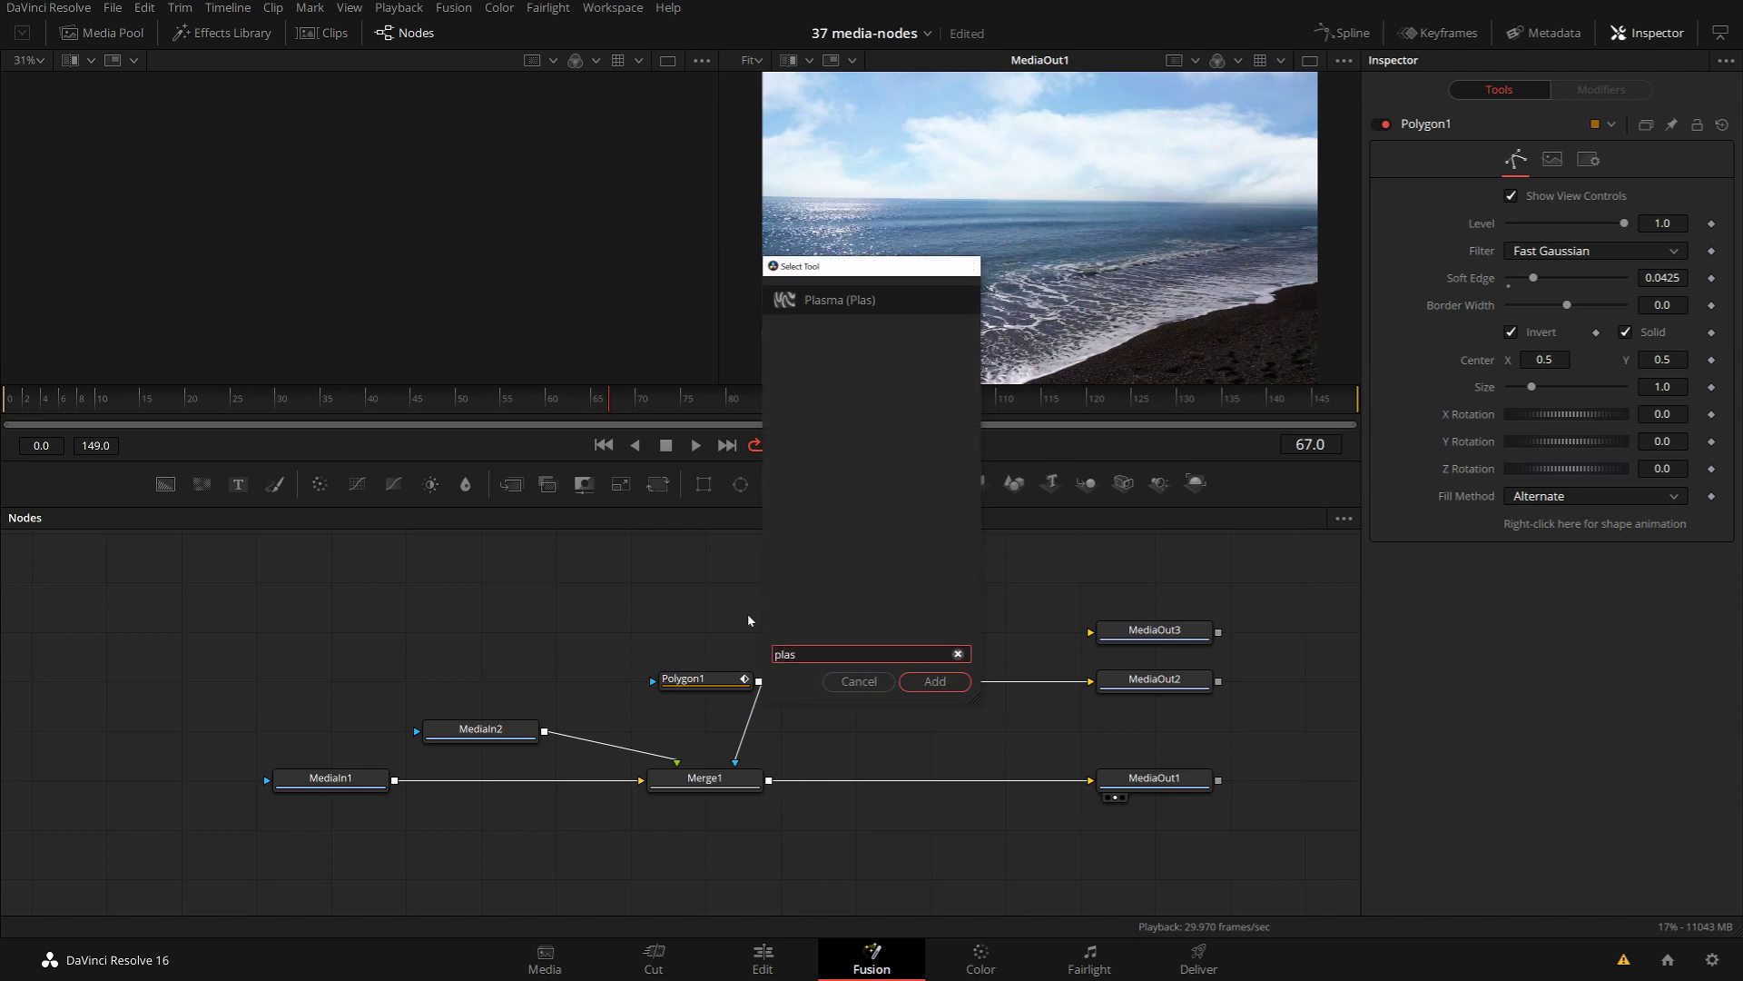
key(Return)
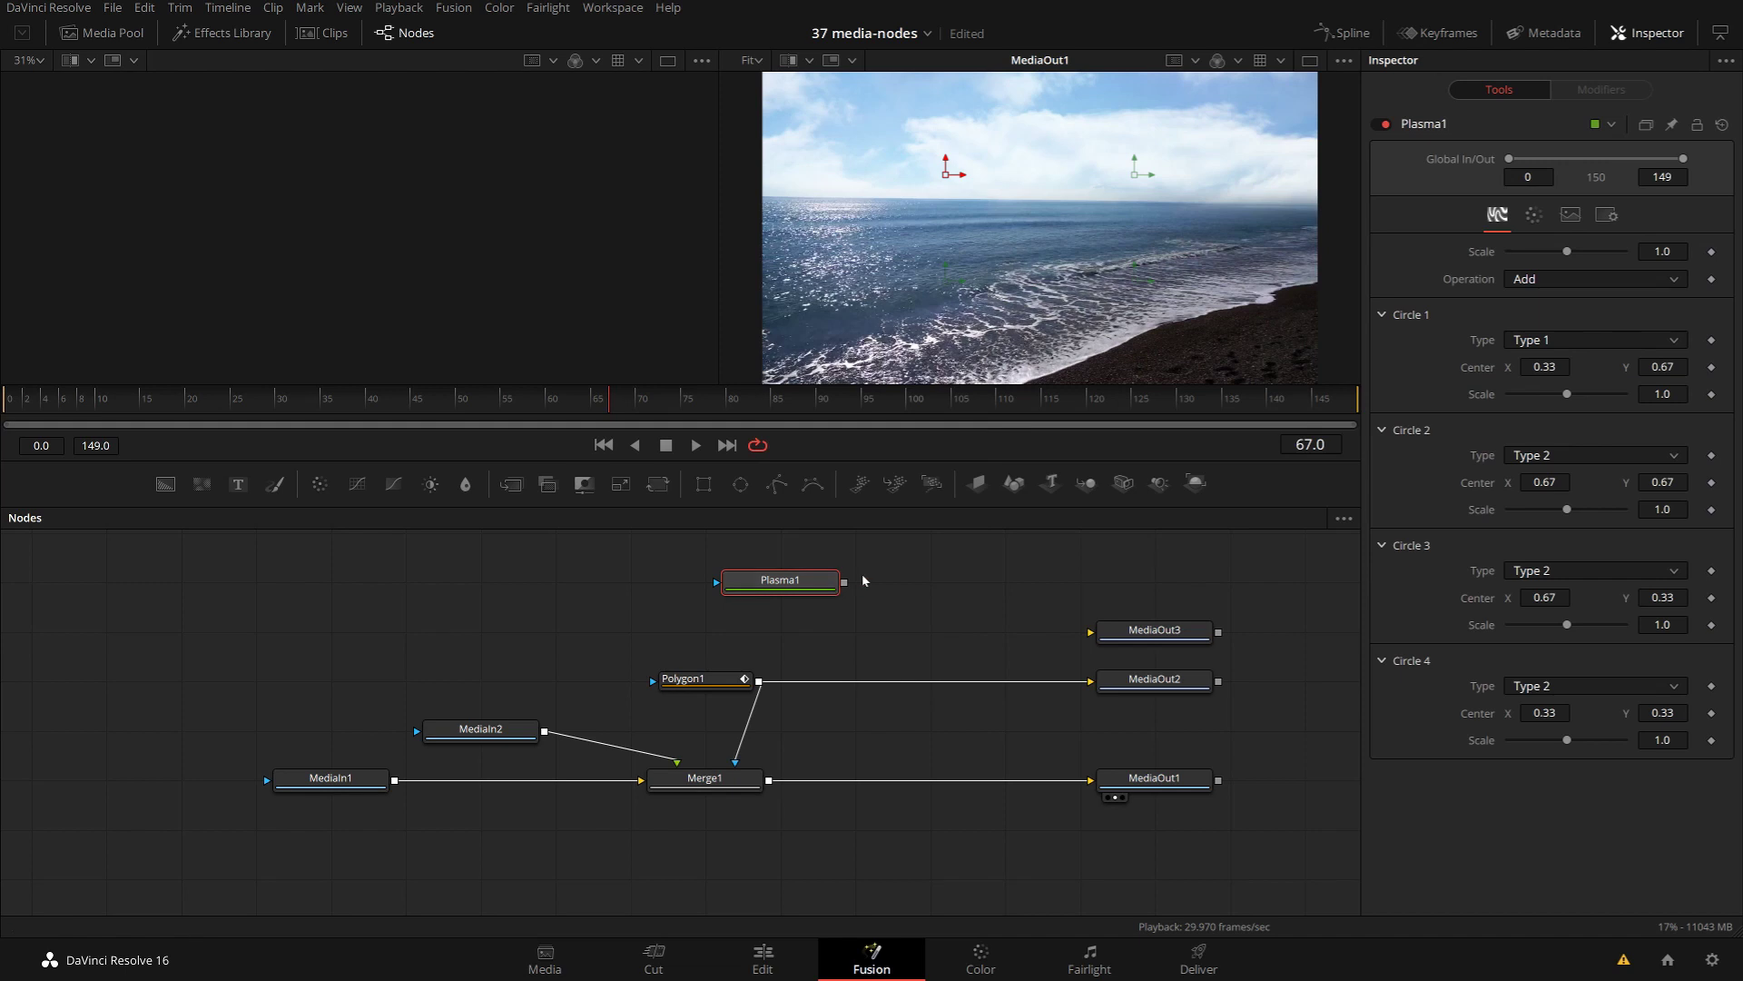
drag(844, 582, 1091, 632)
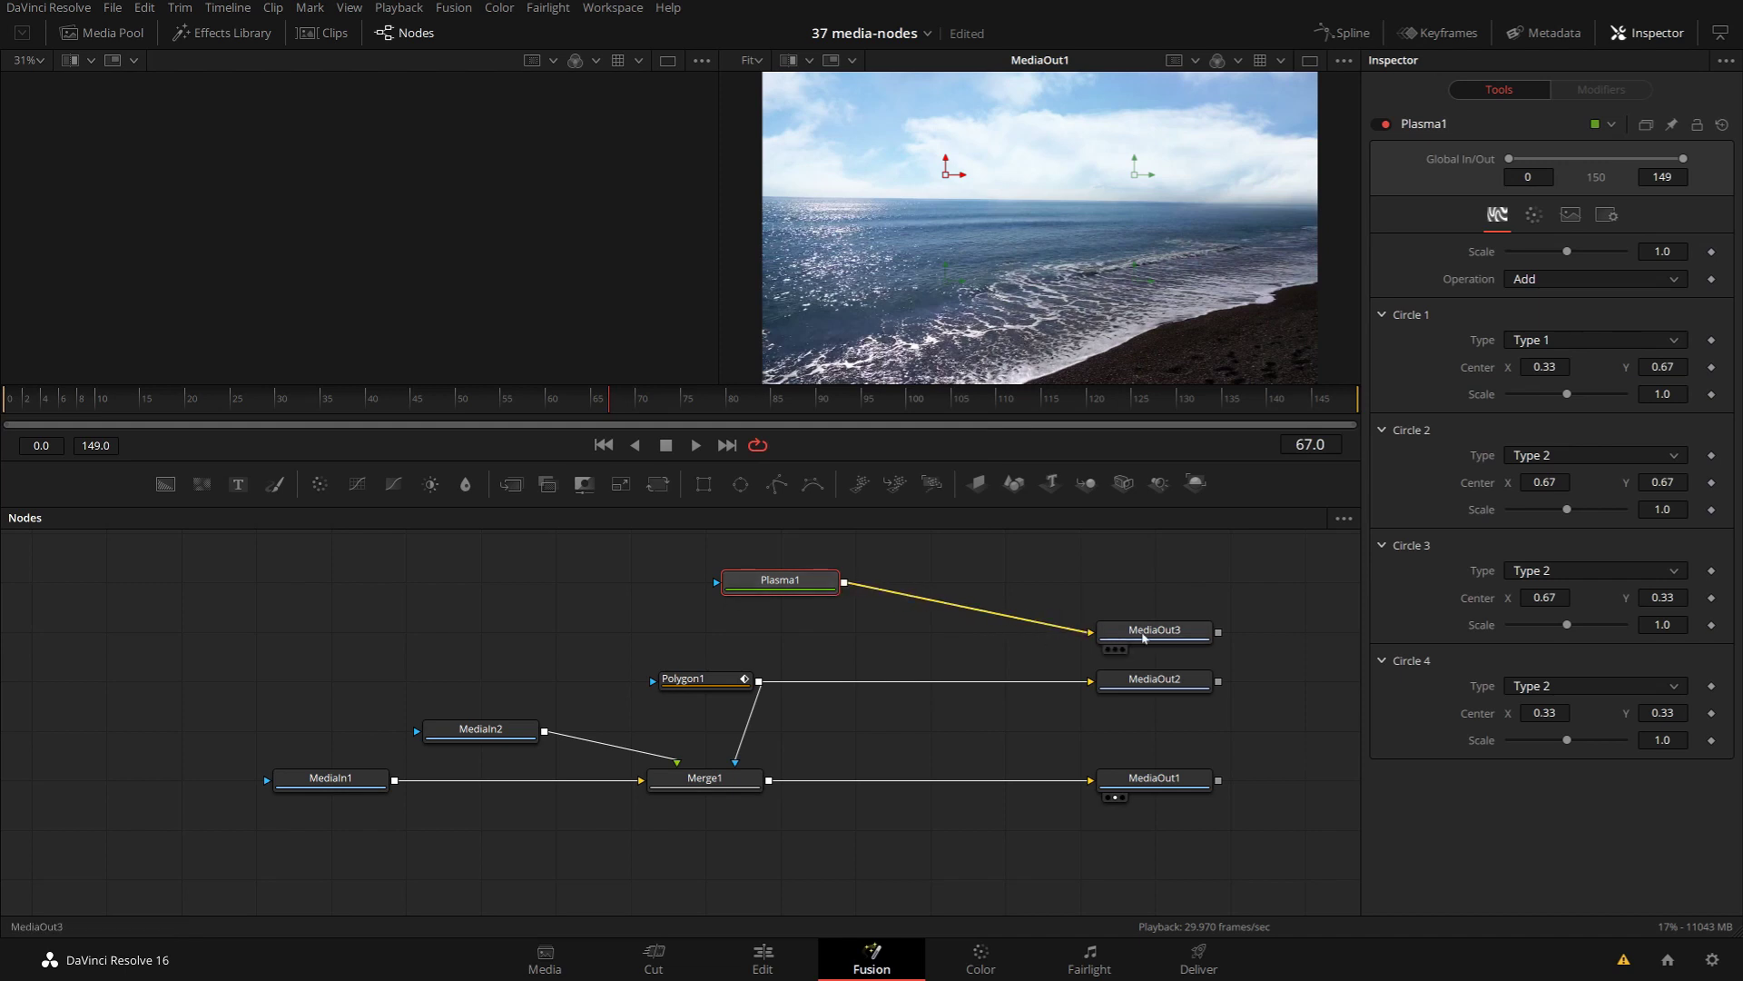
Step: Check MediaOut3, MediaOut1 and MediaOut2 in turn in the left viewer
click(1197, 642)
key(1)
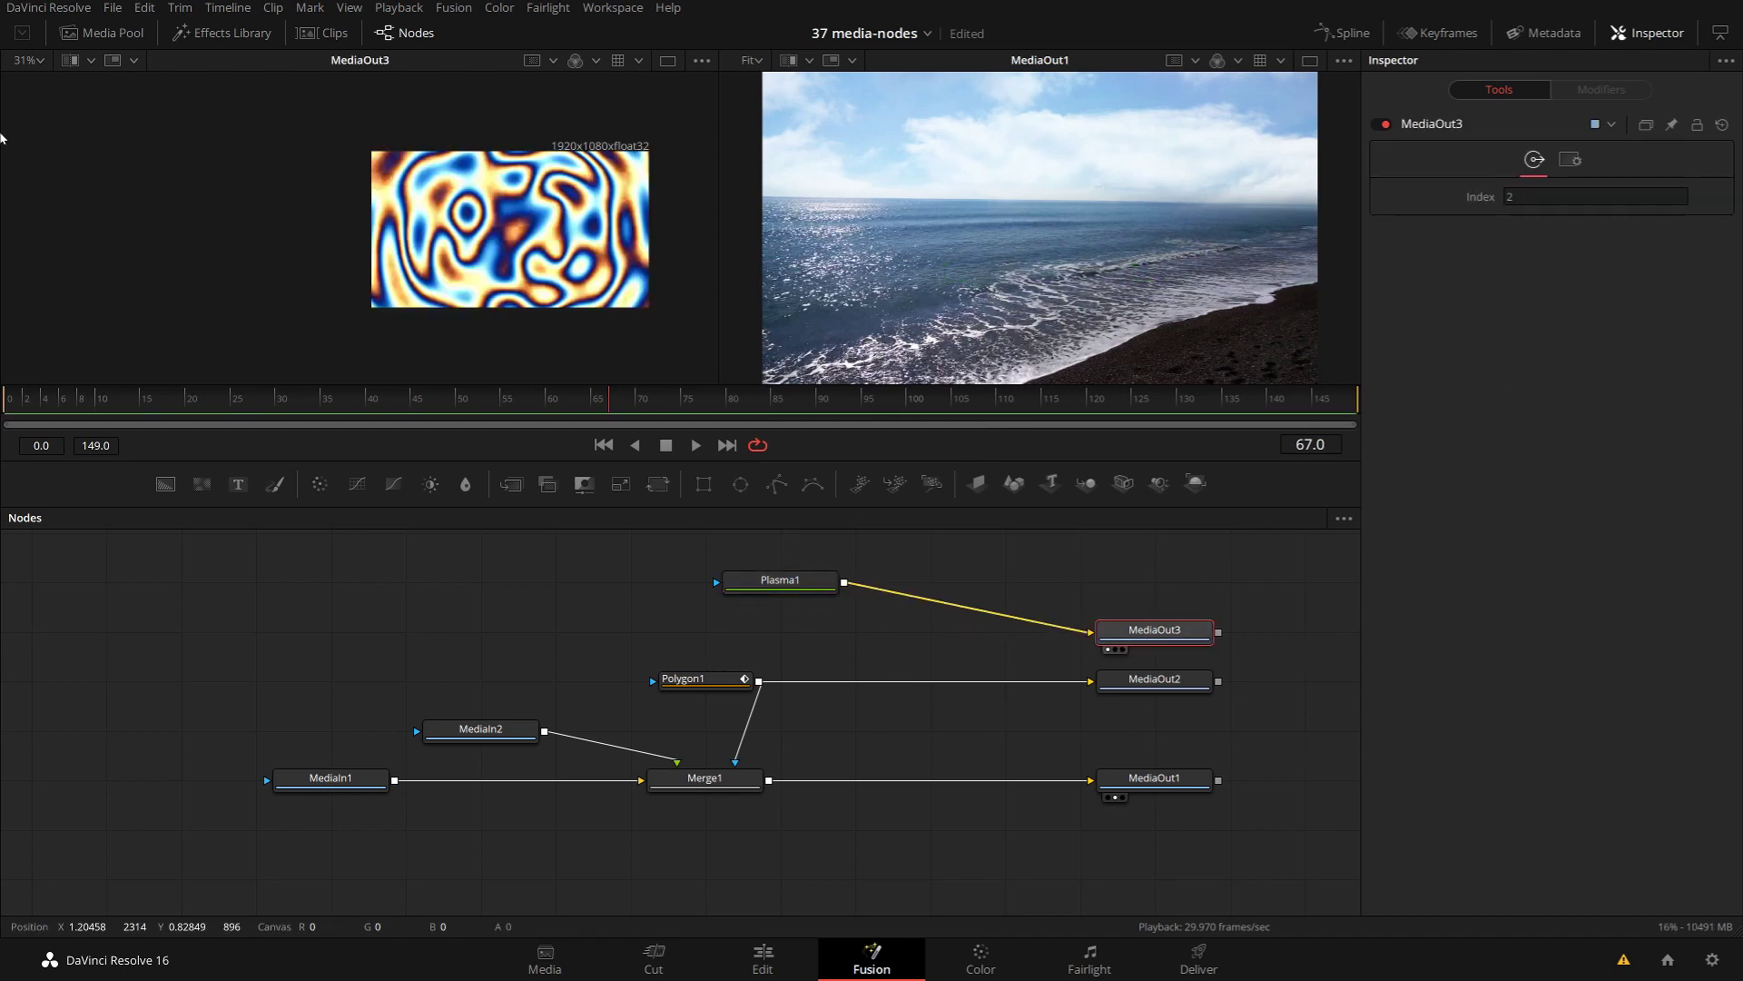
click(1170, 789)
key(1)
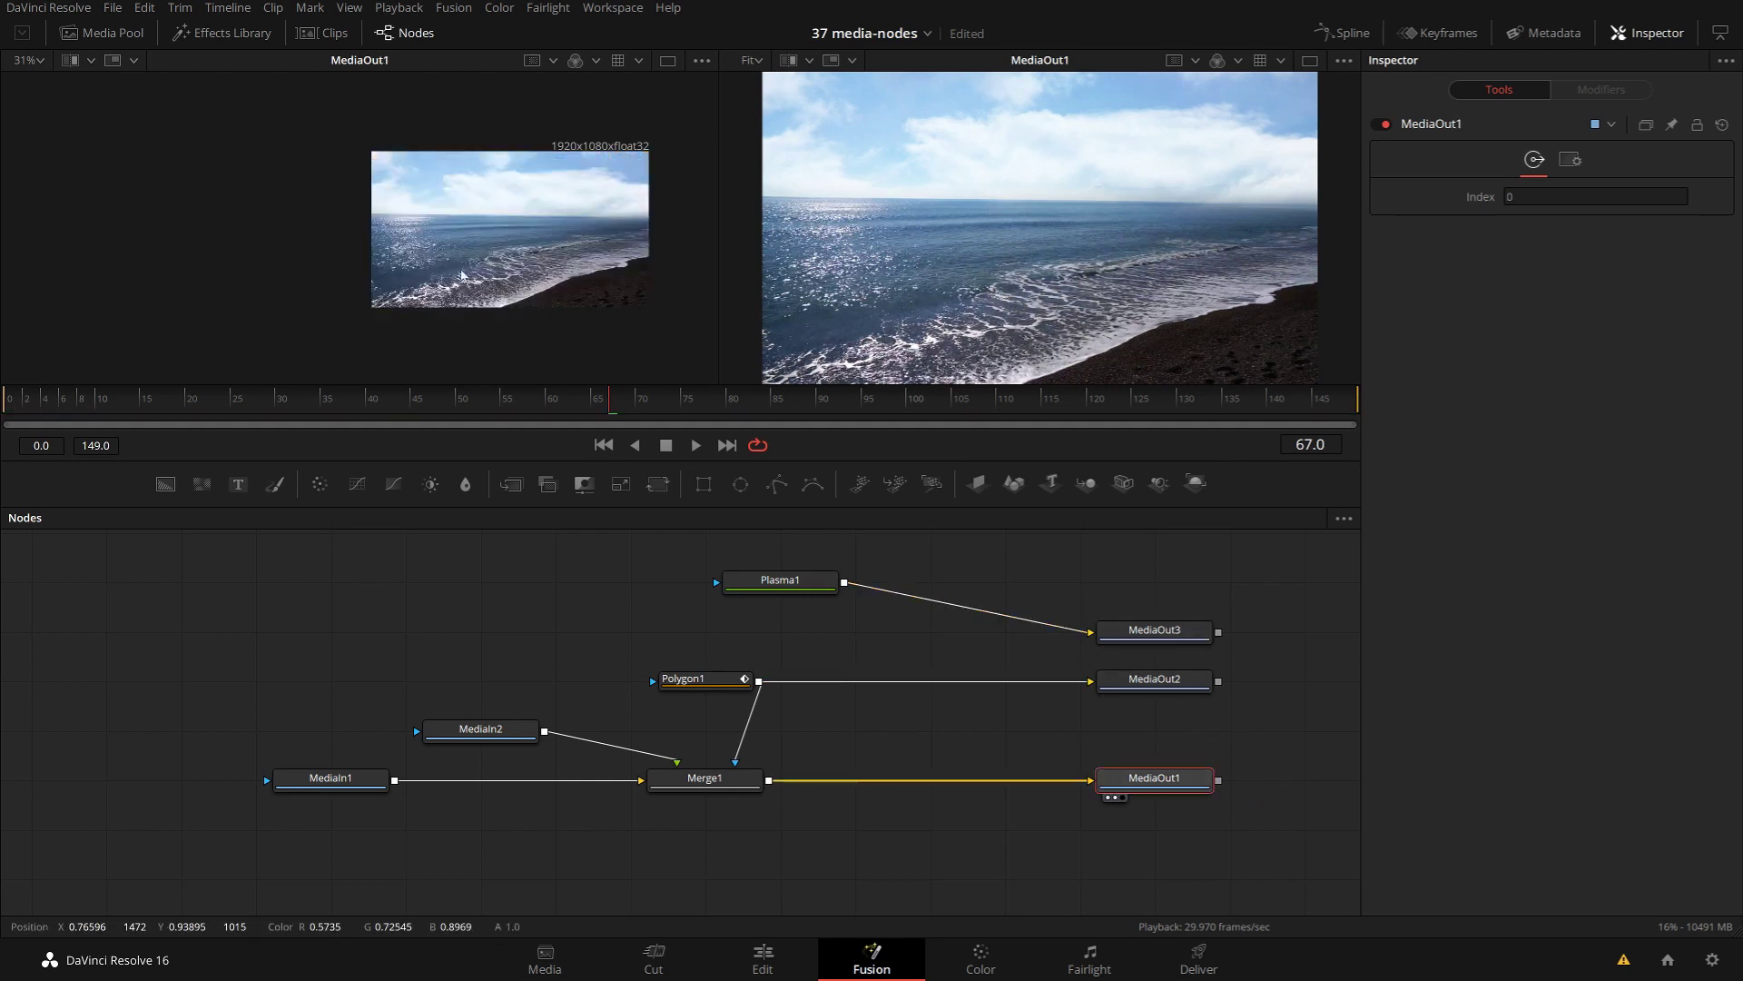
click(1184, 692)
key(1)
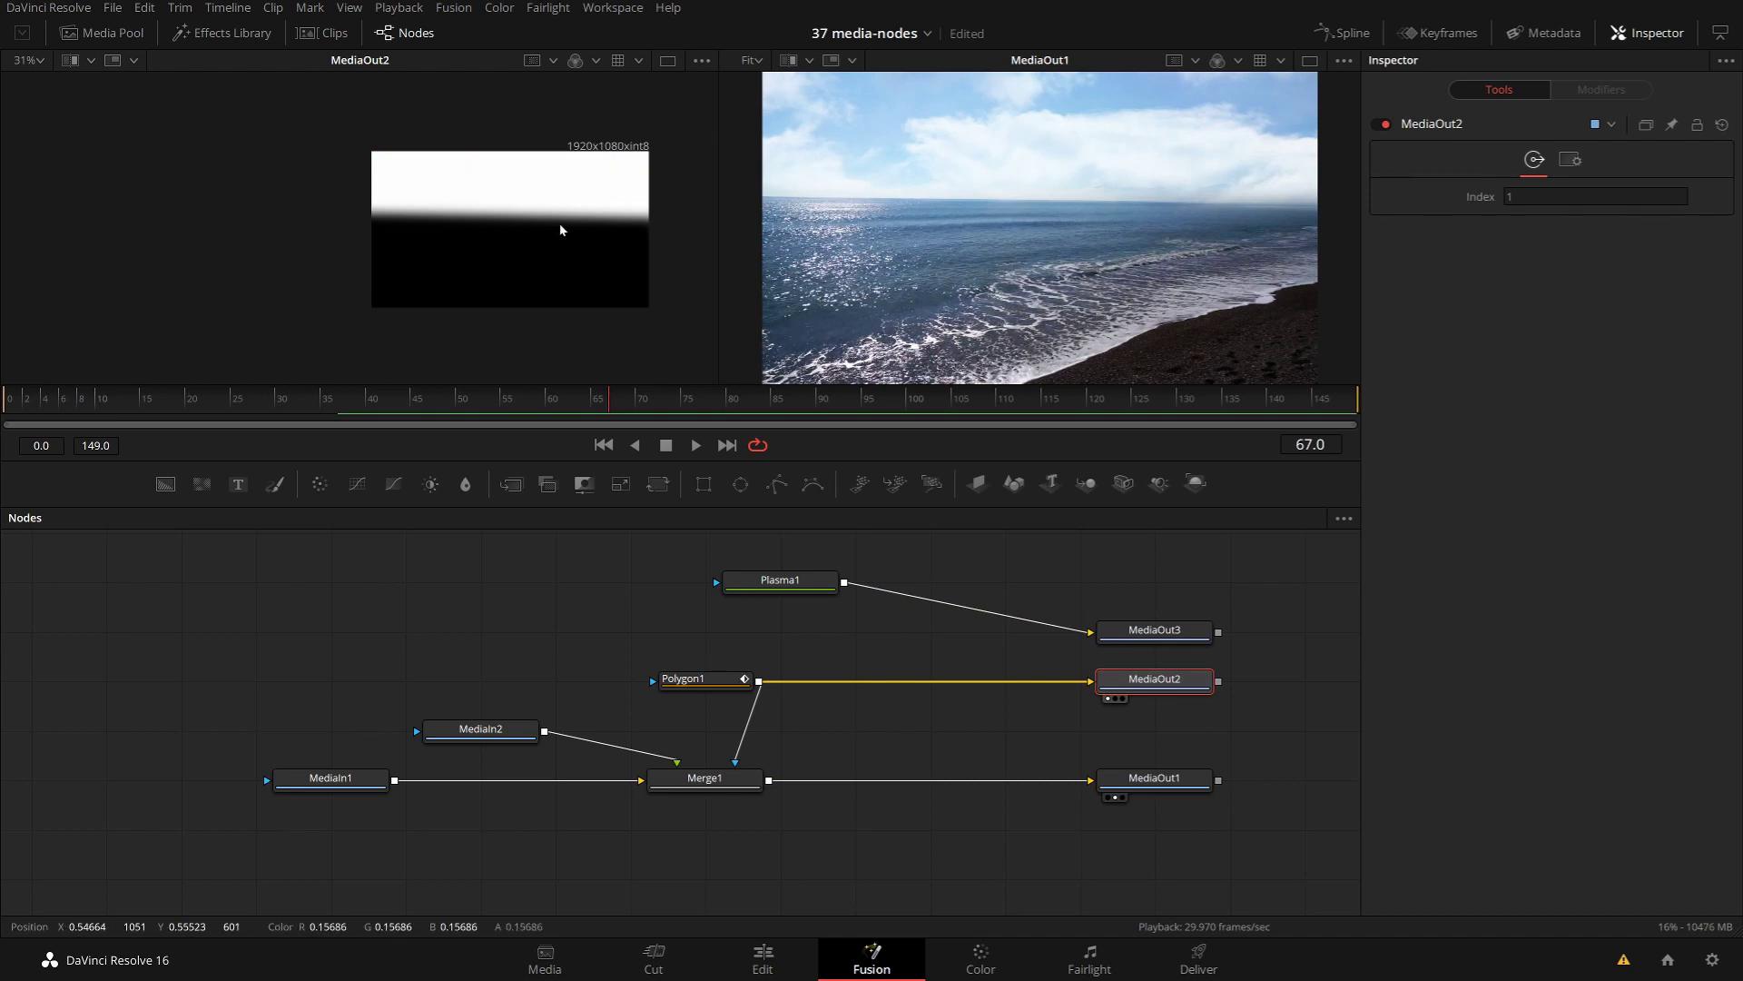
click(1185, 636)
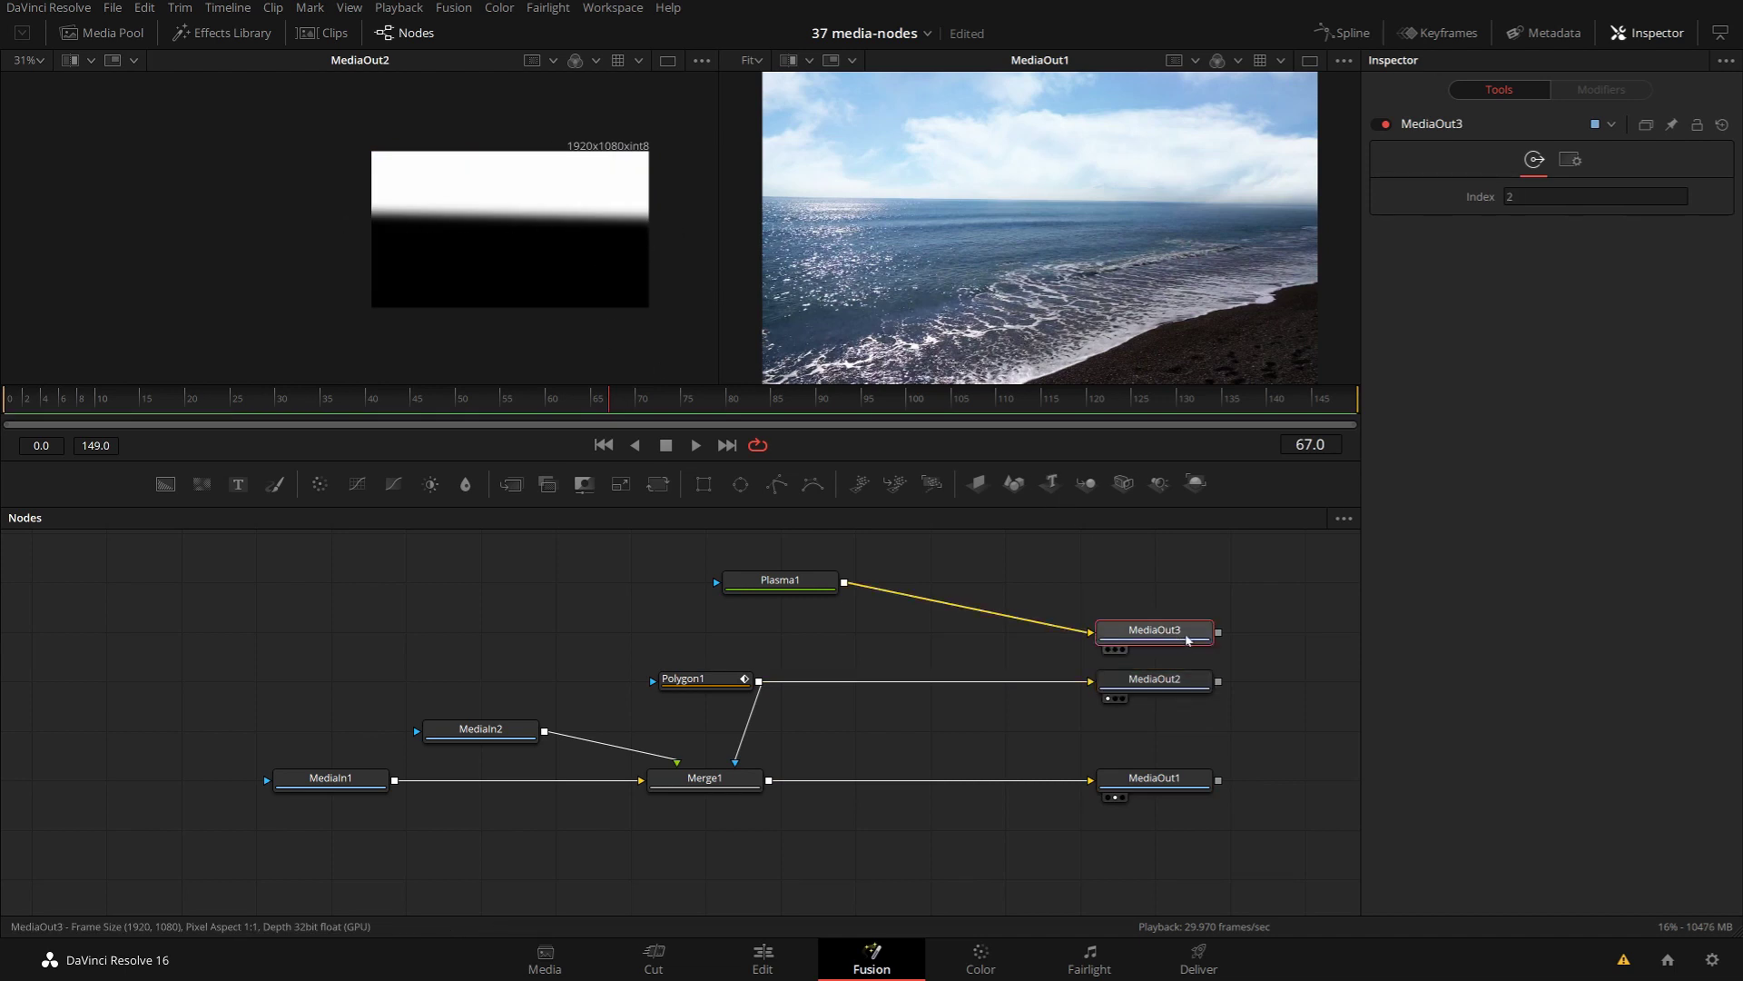
key(1)
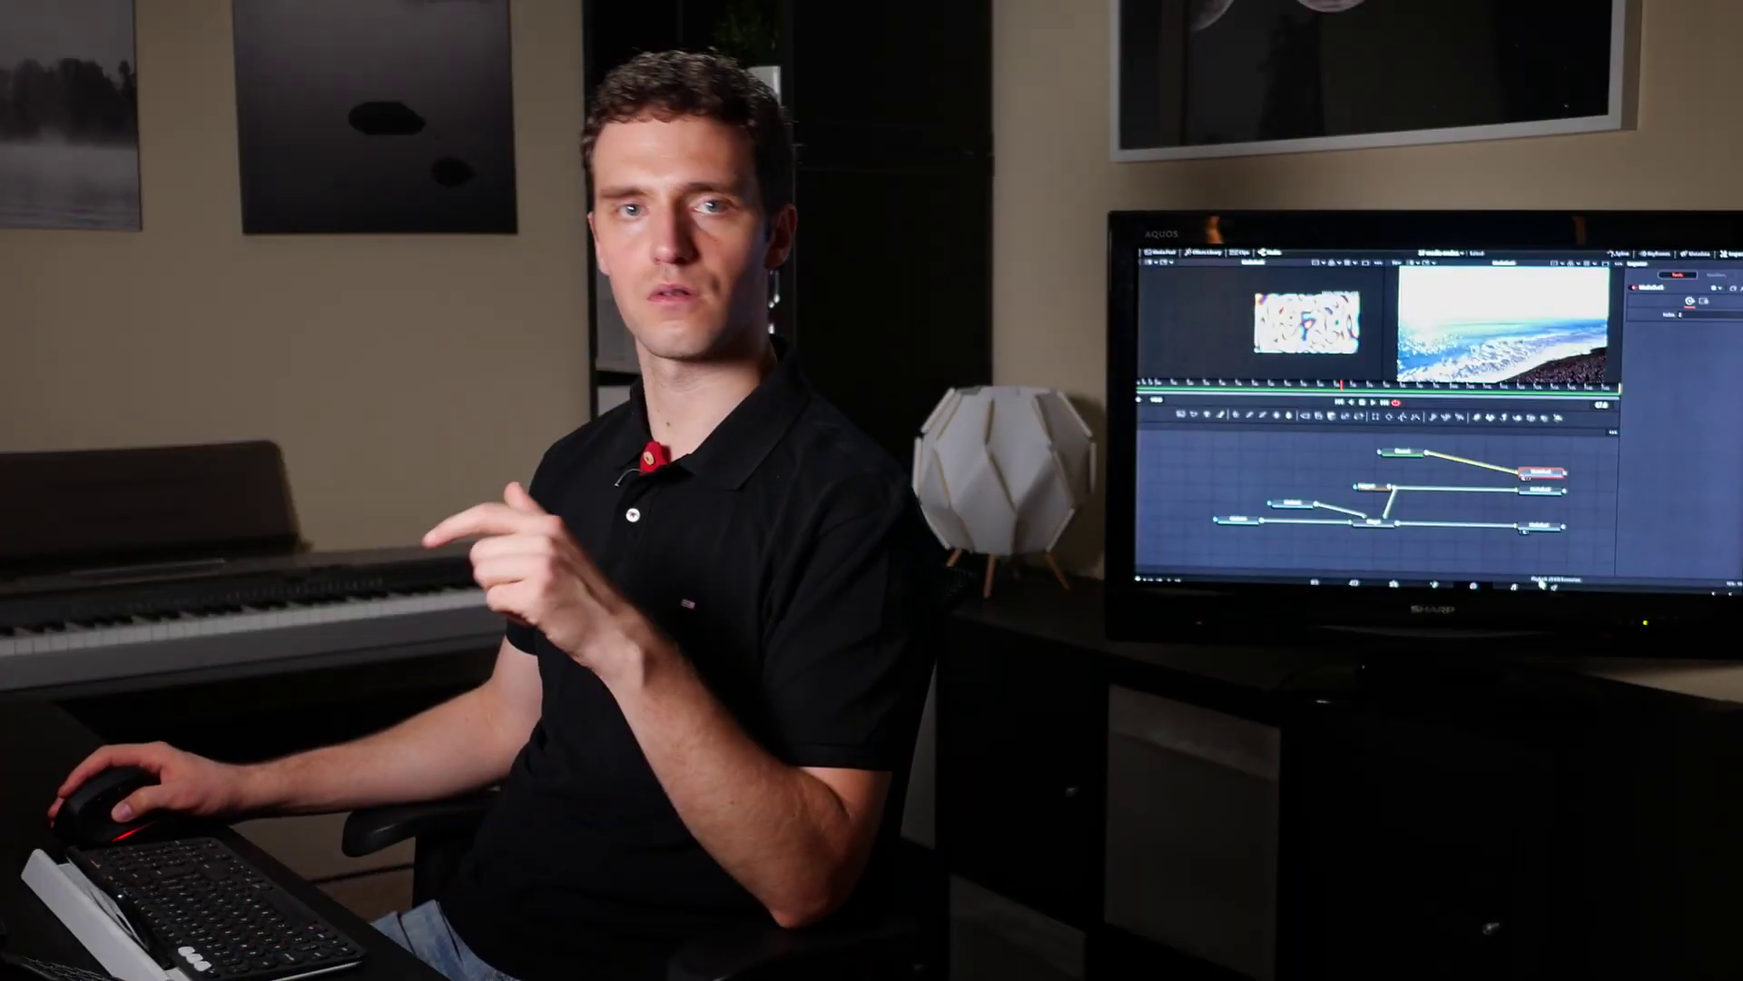
Step: Switch to the Color page and link the second source input into node 01
click(980, 958)
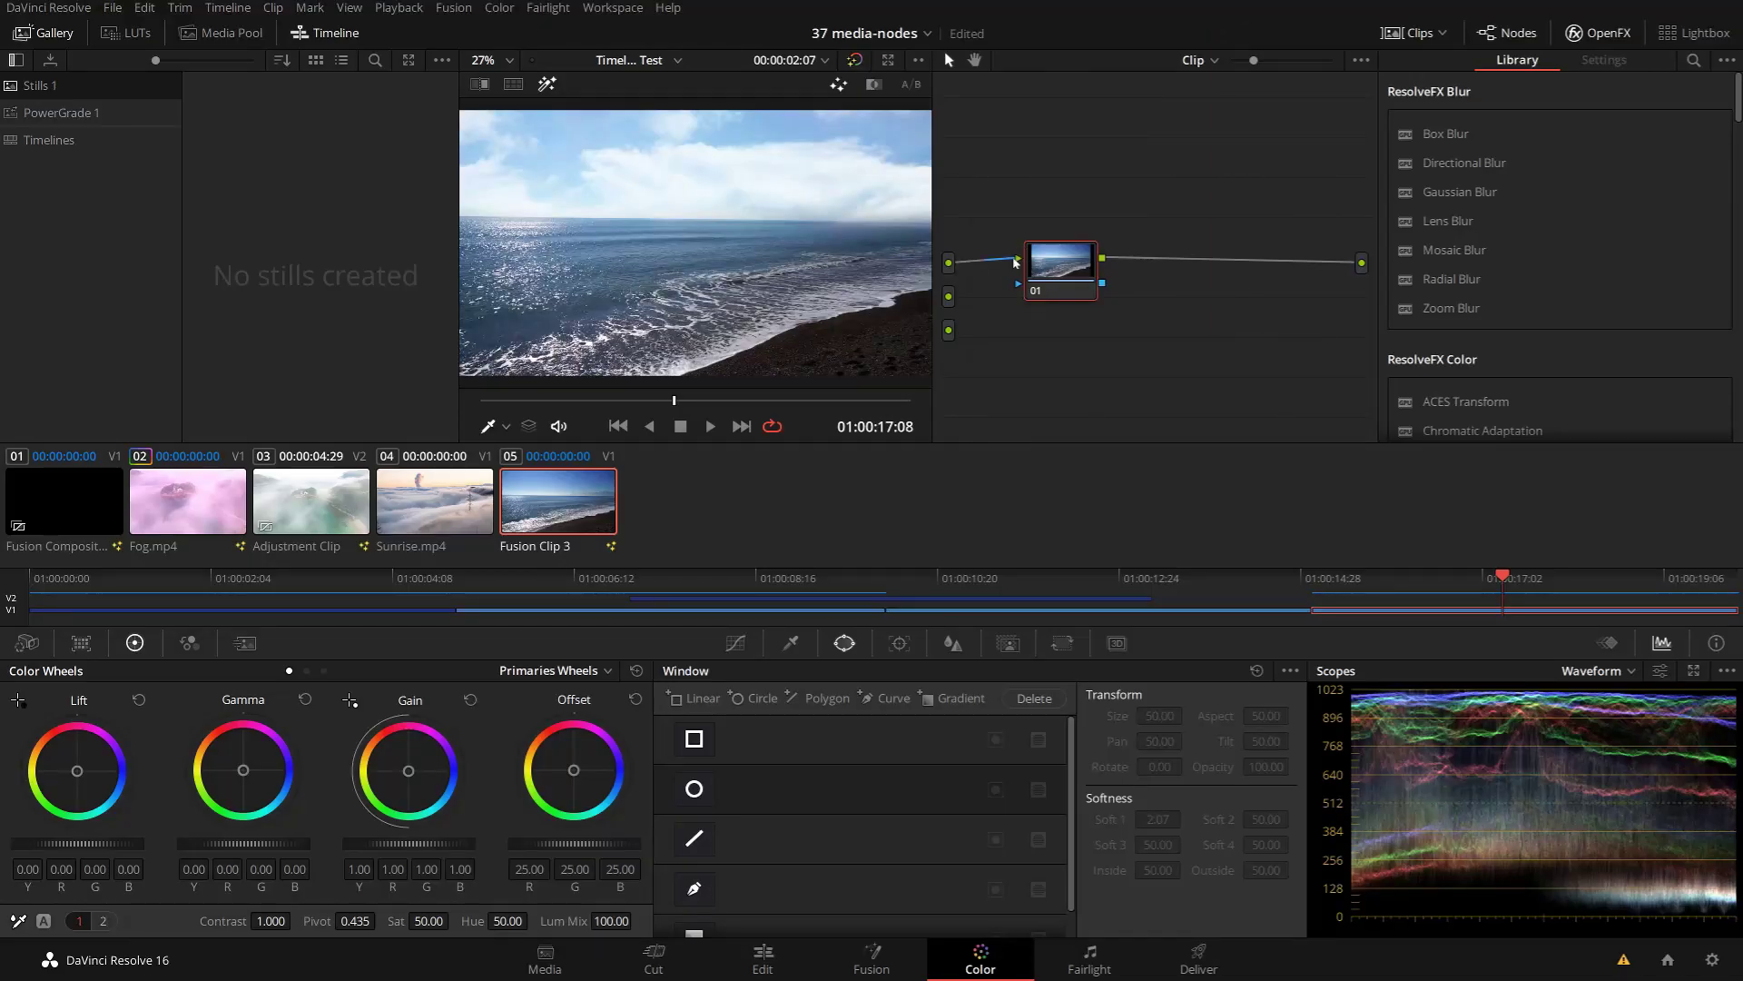
drag(1015, 262, 1052, 269)
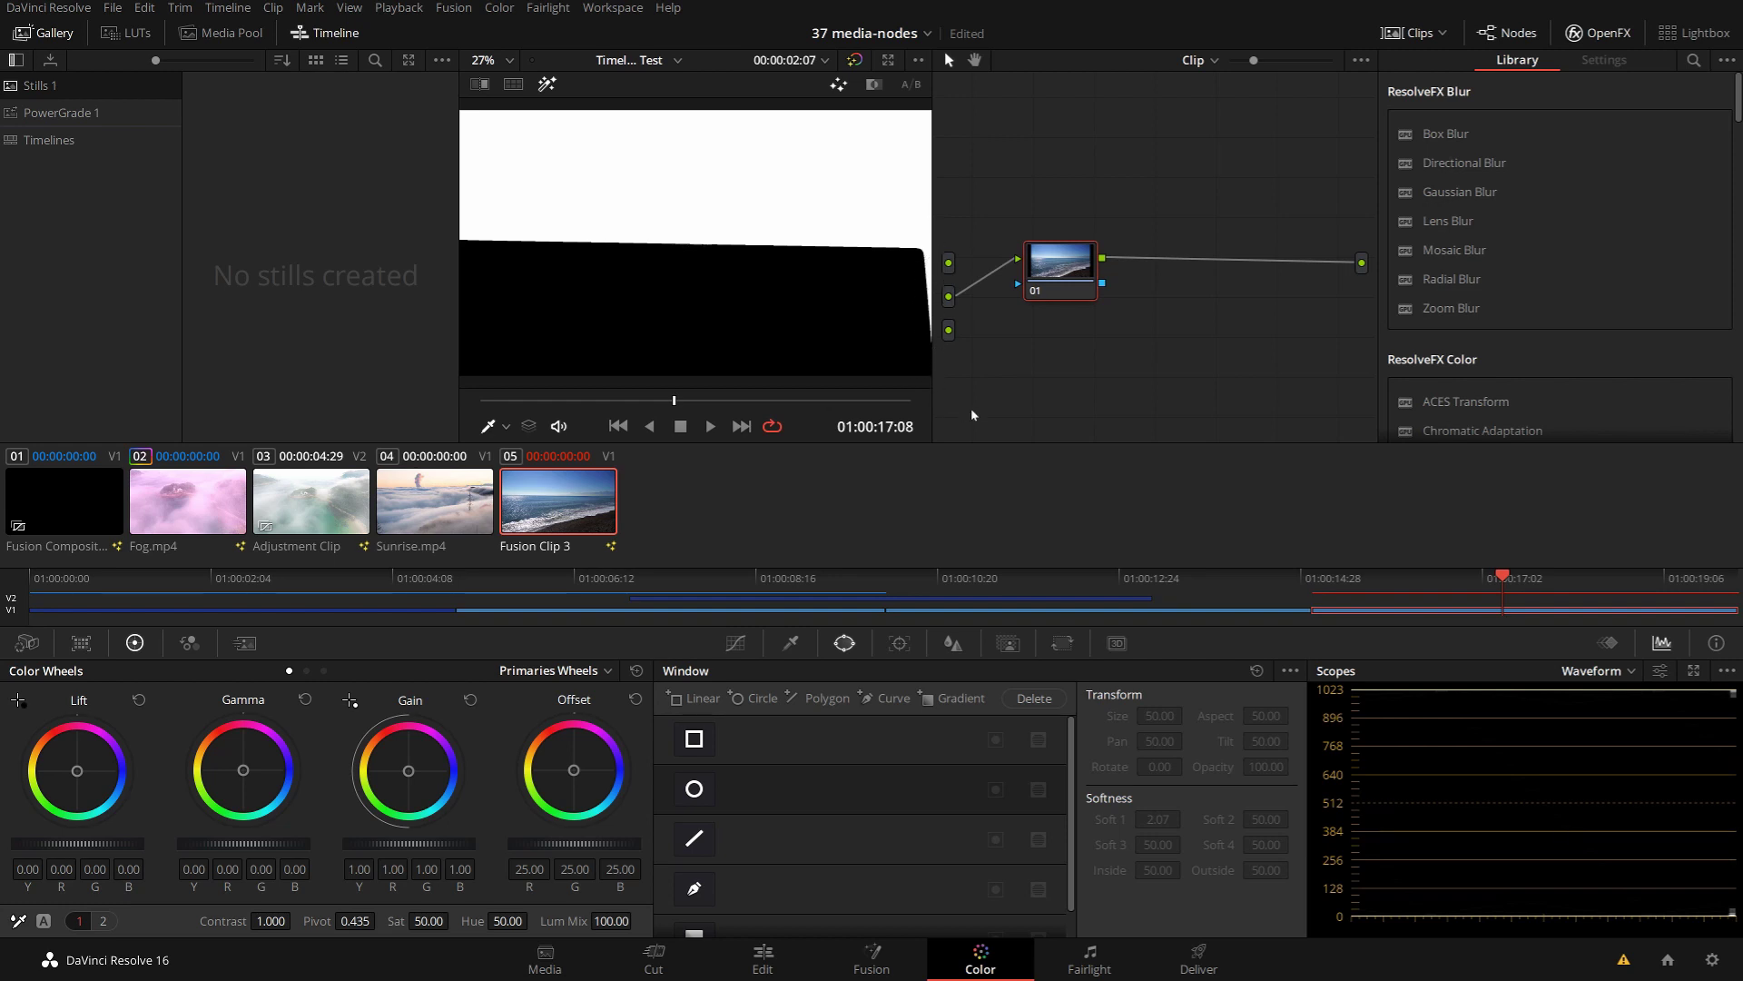
Step: After trying the plasma source, feed the beach into node 01 and the polygon matte into its key
drag(978, 340, 1026, 338)
drag(951, 331, 1017, 260)
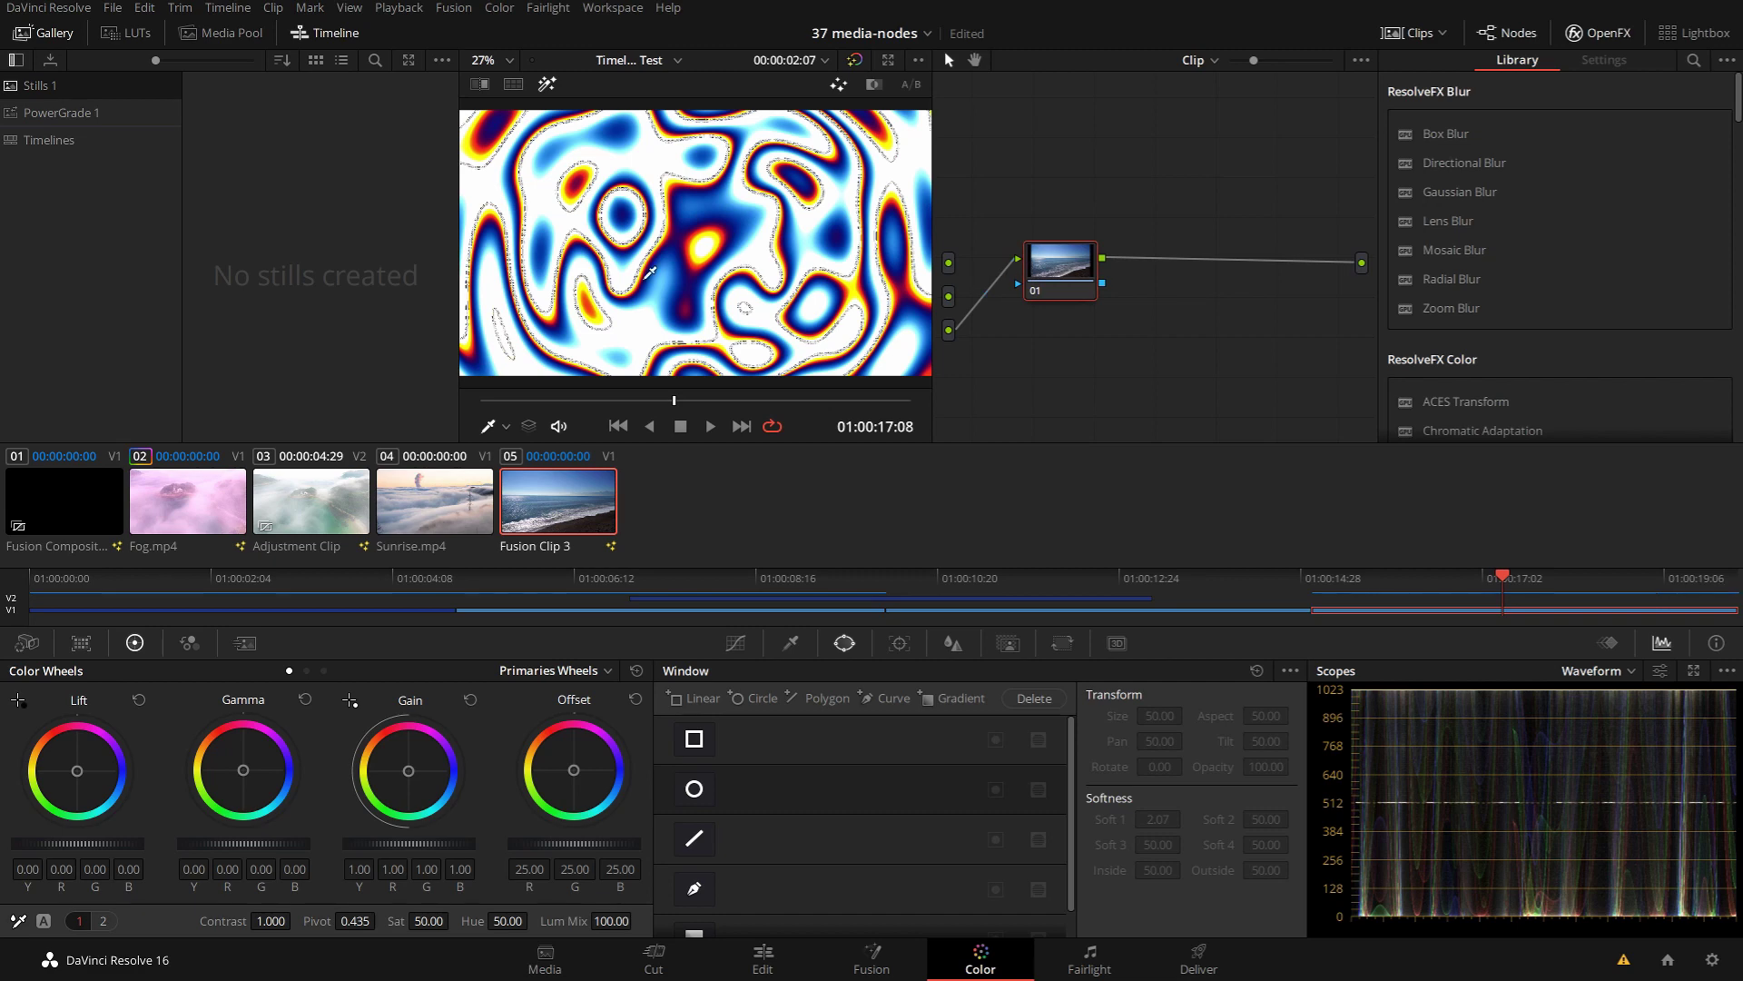
drag(1014, 265, 1071, 230)
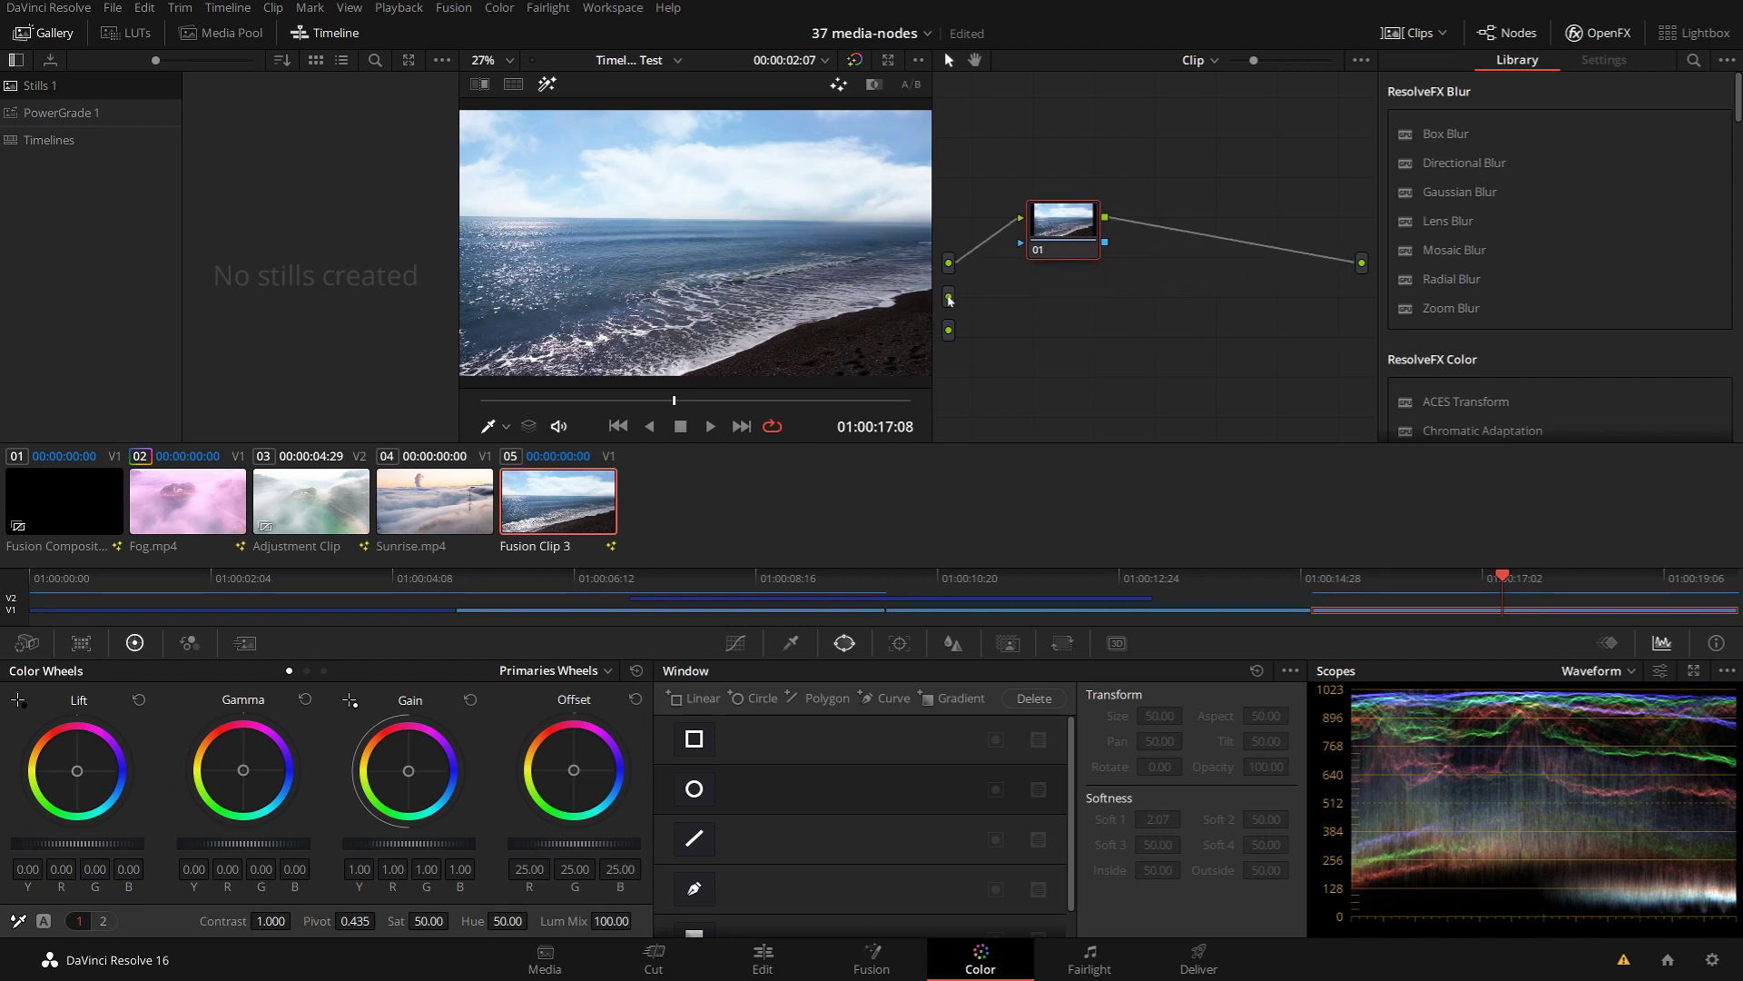
drag(949, 299, 1022, 243)
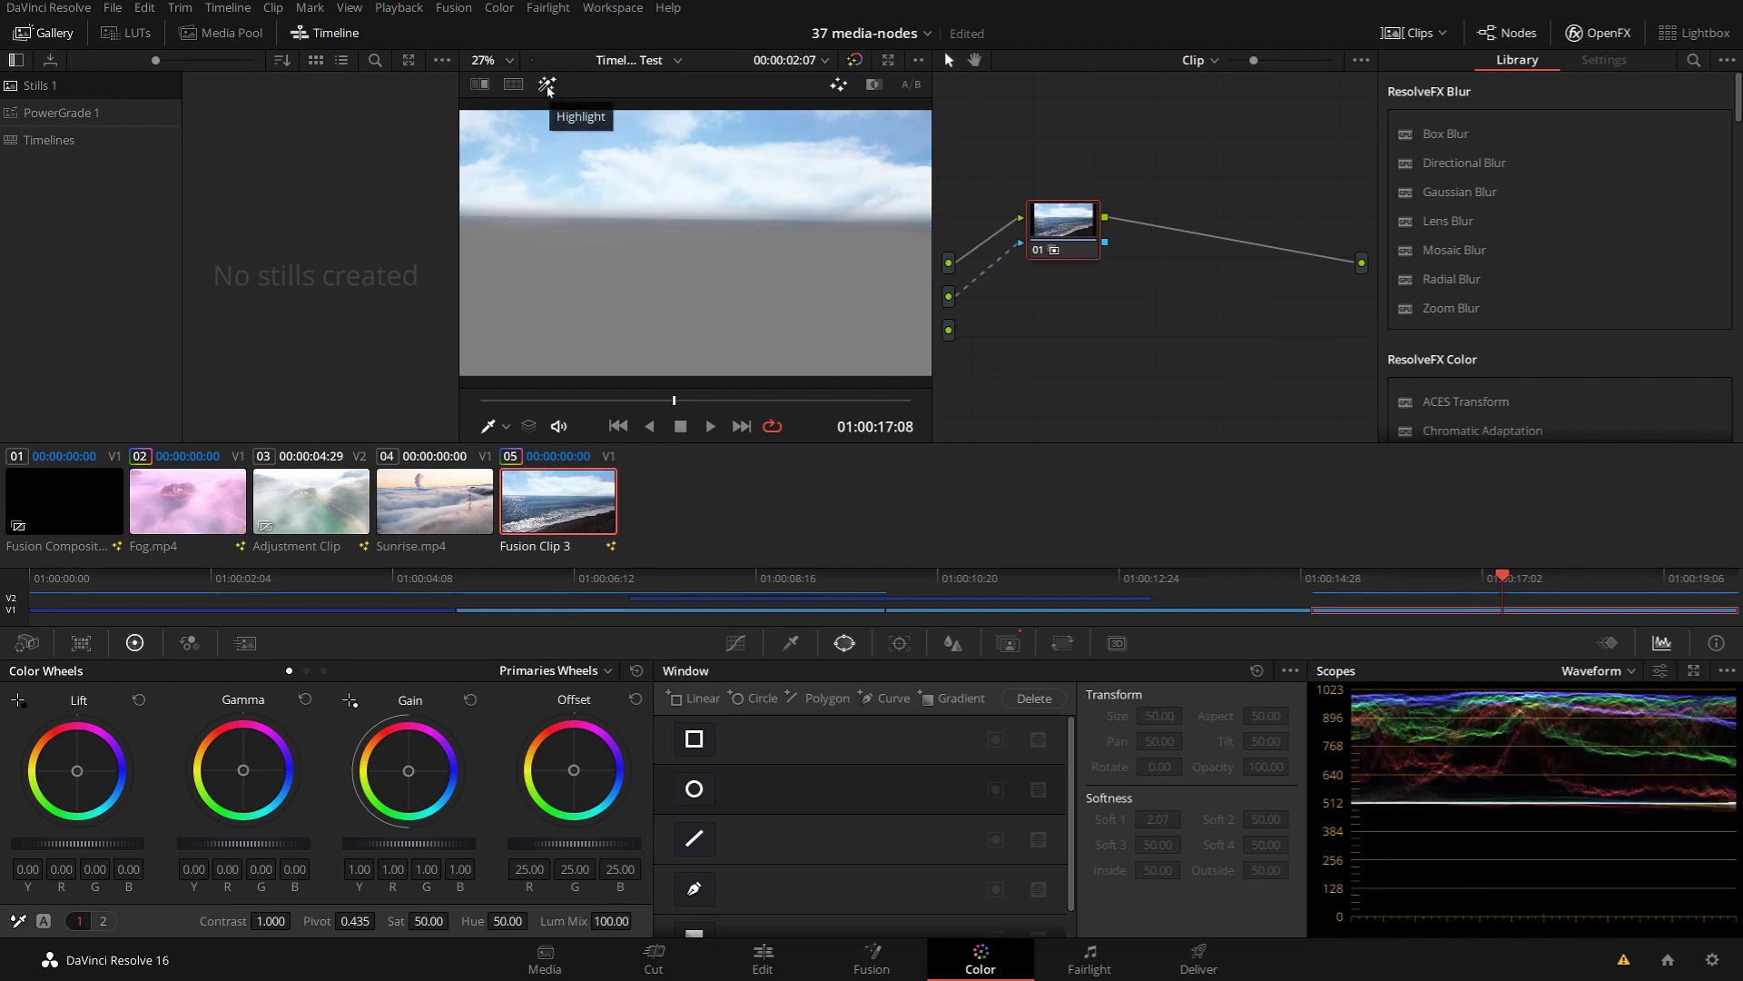
Step: Highlight the keyed sky and push its Offset to 44.33/15.84/57.21 for a pink-purple tint
click(548, 84)
click(548, 85)
click(548, 84)
click(548, 84)
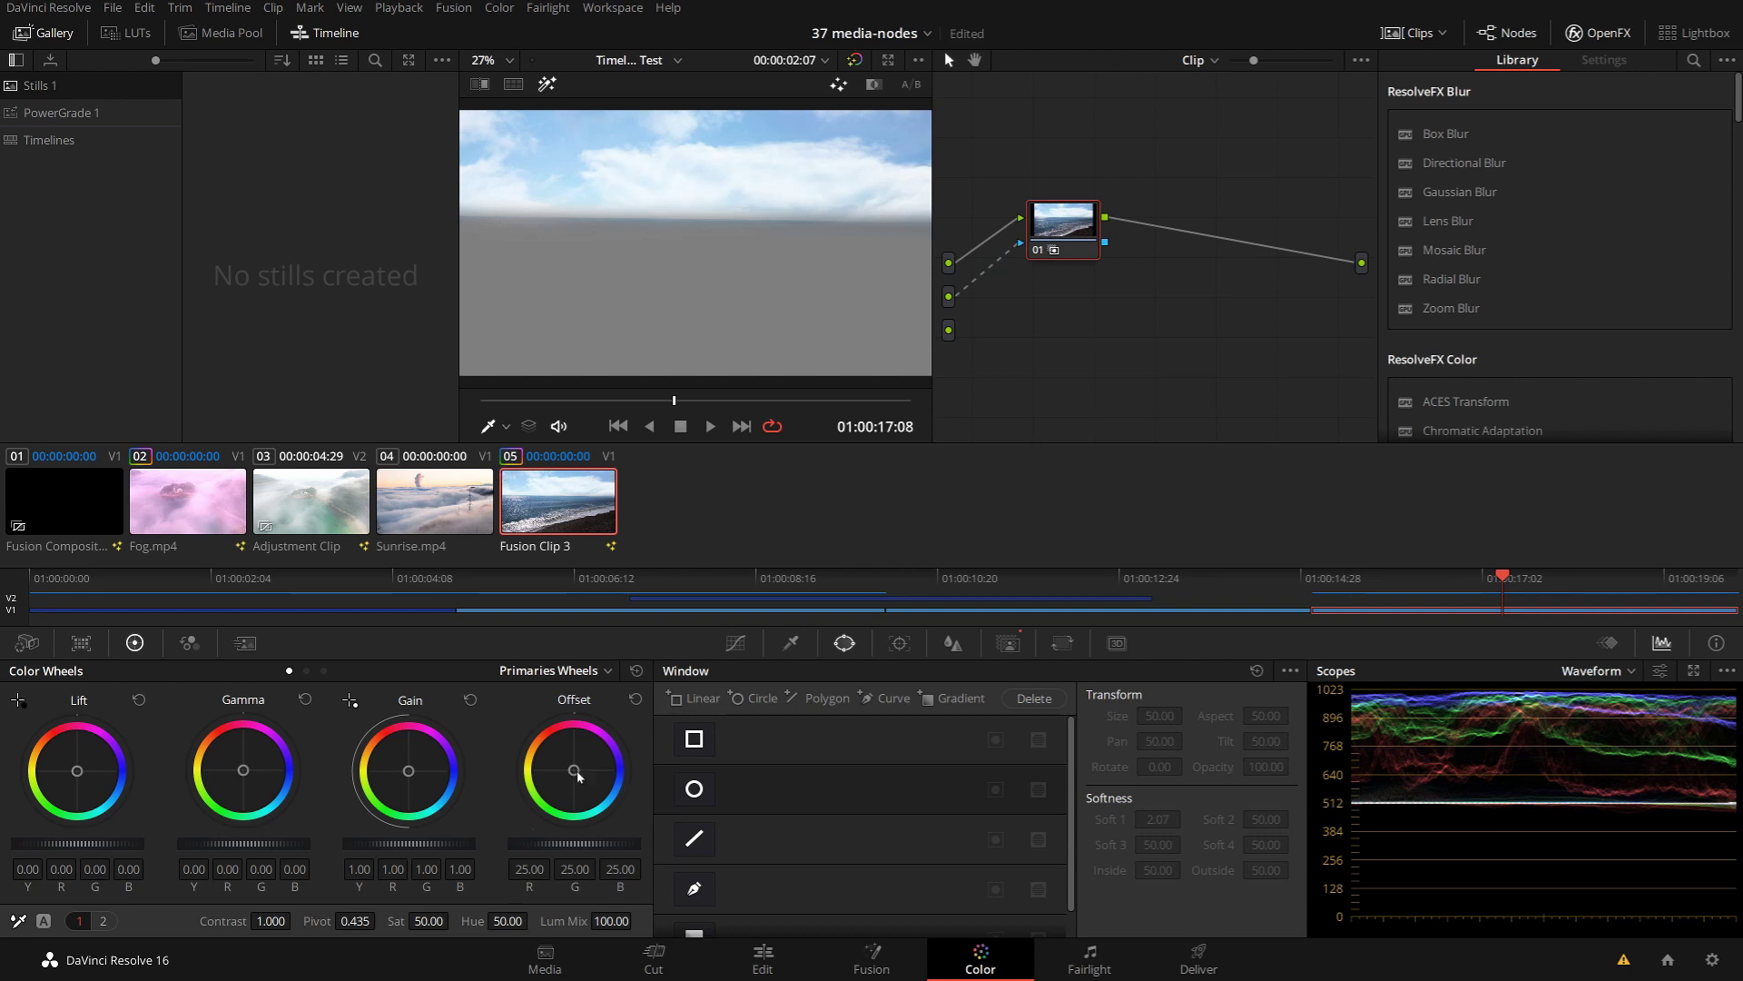
drag(577, 775, 593, 760)
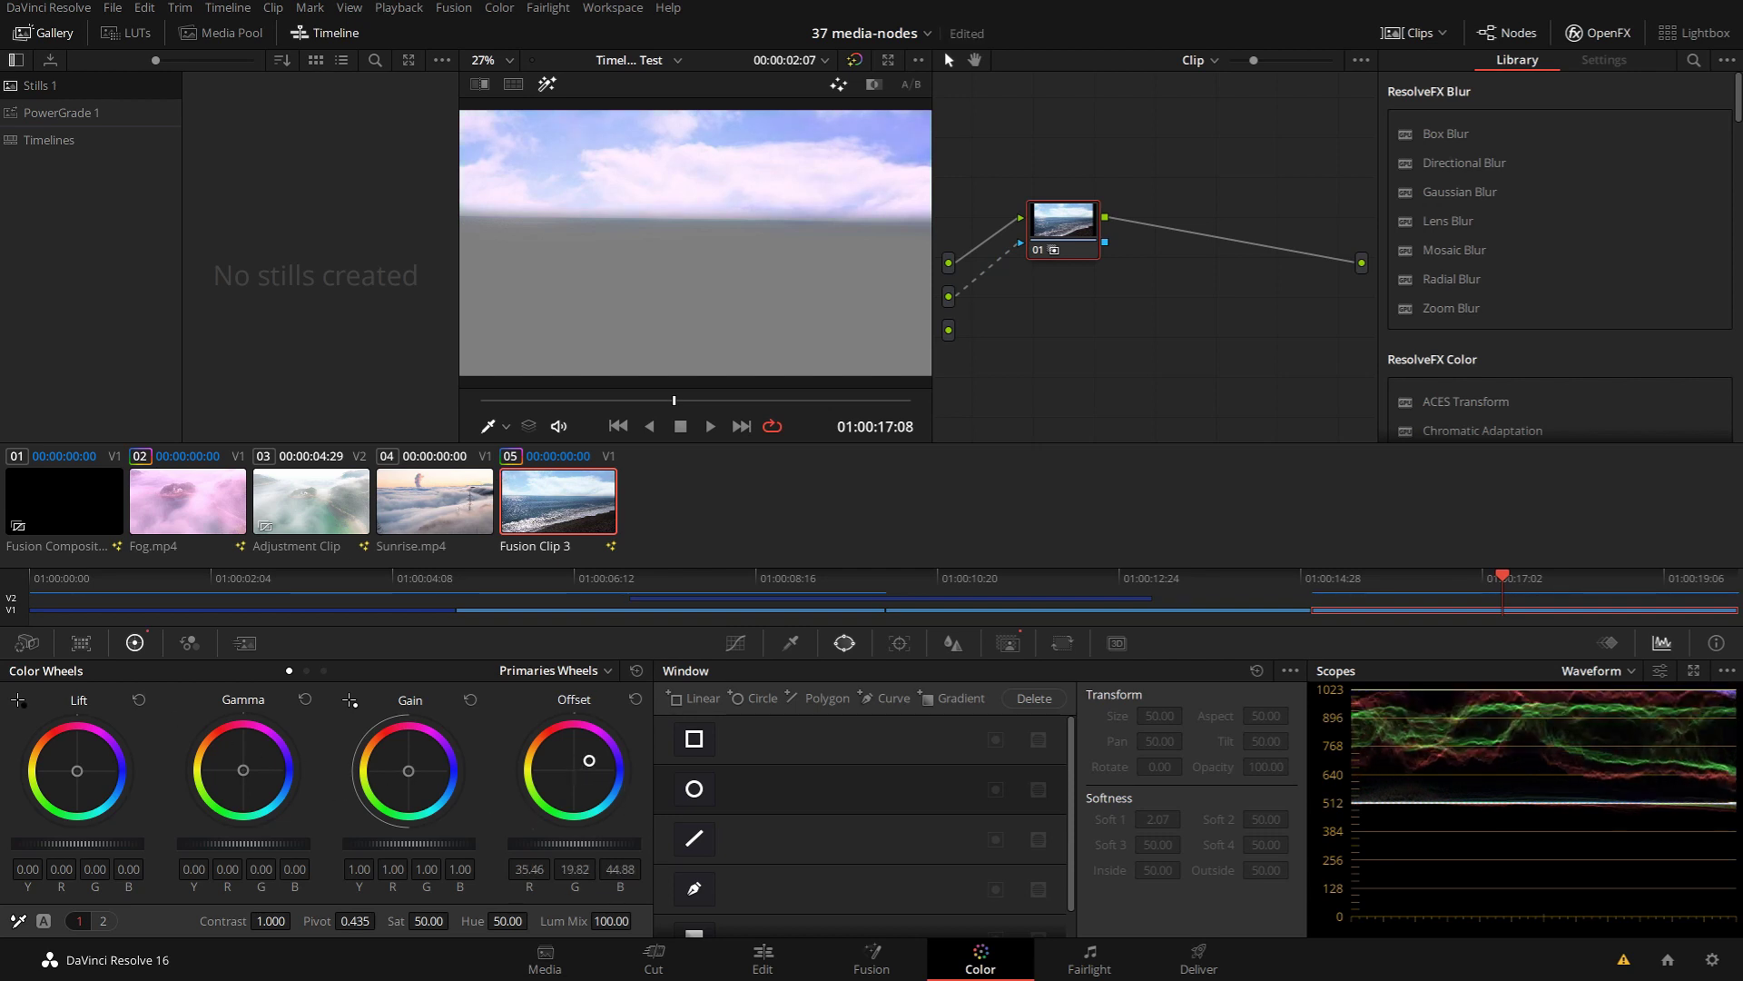
click(549, 84)
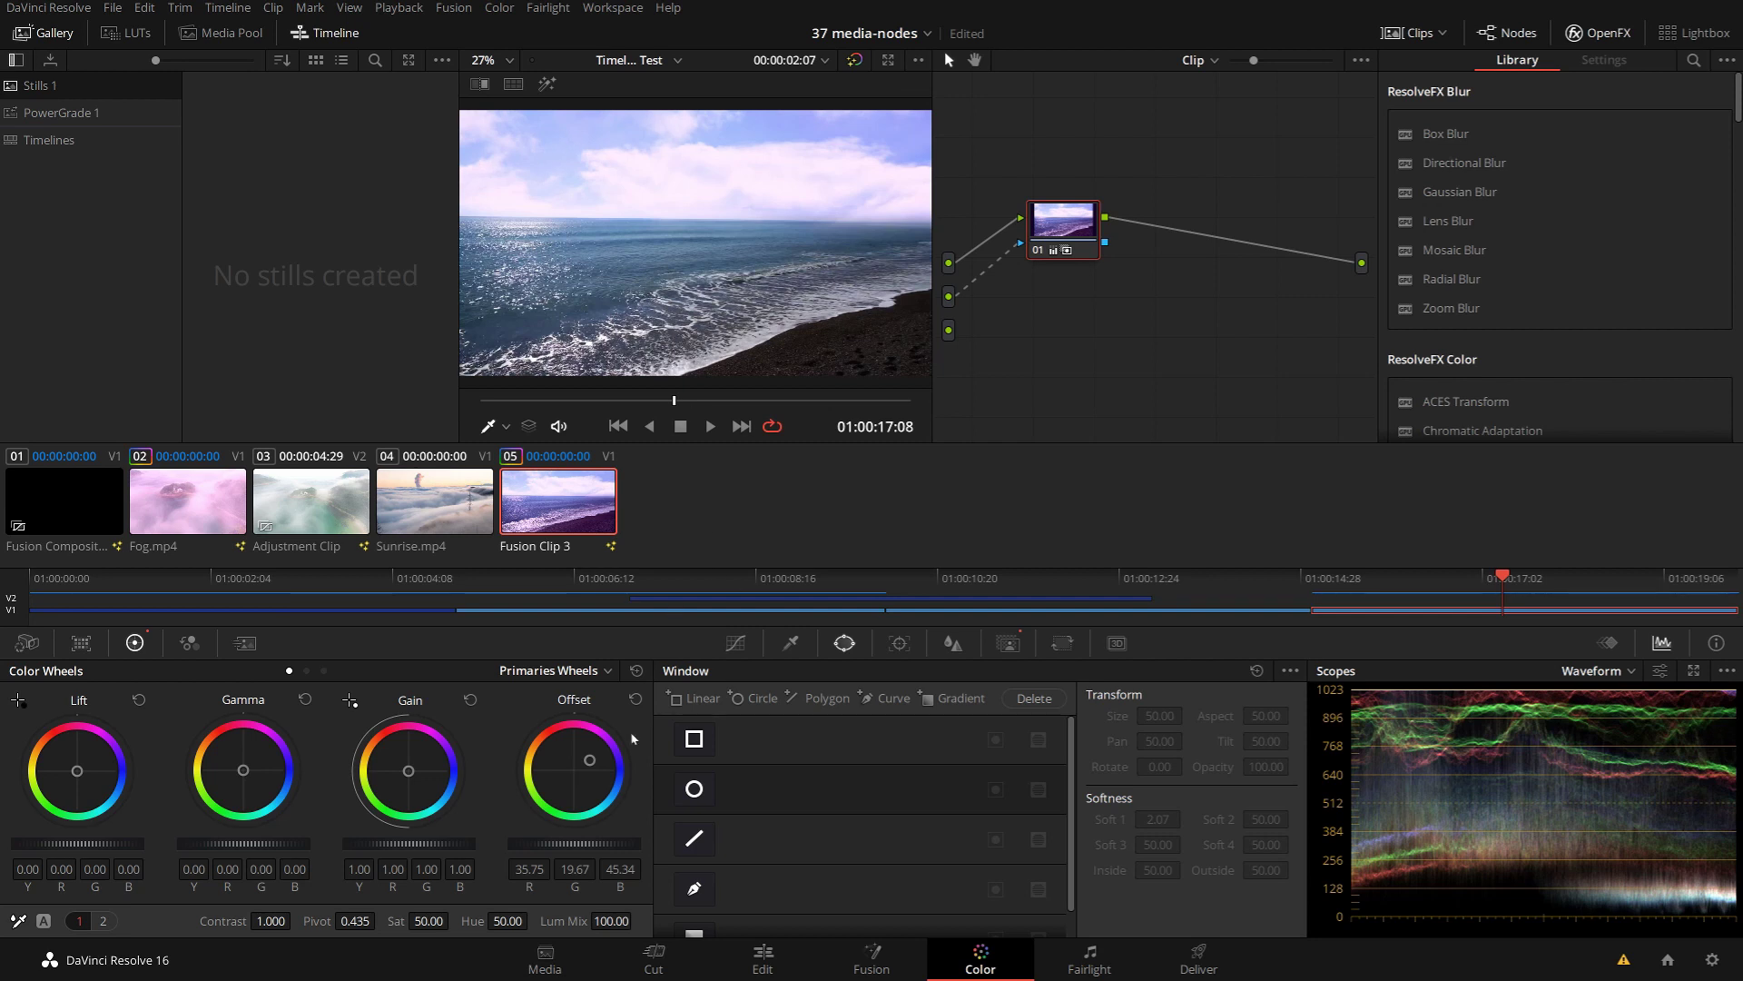
drag(586, 762, 599, 753)
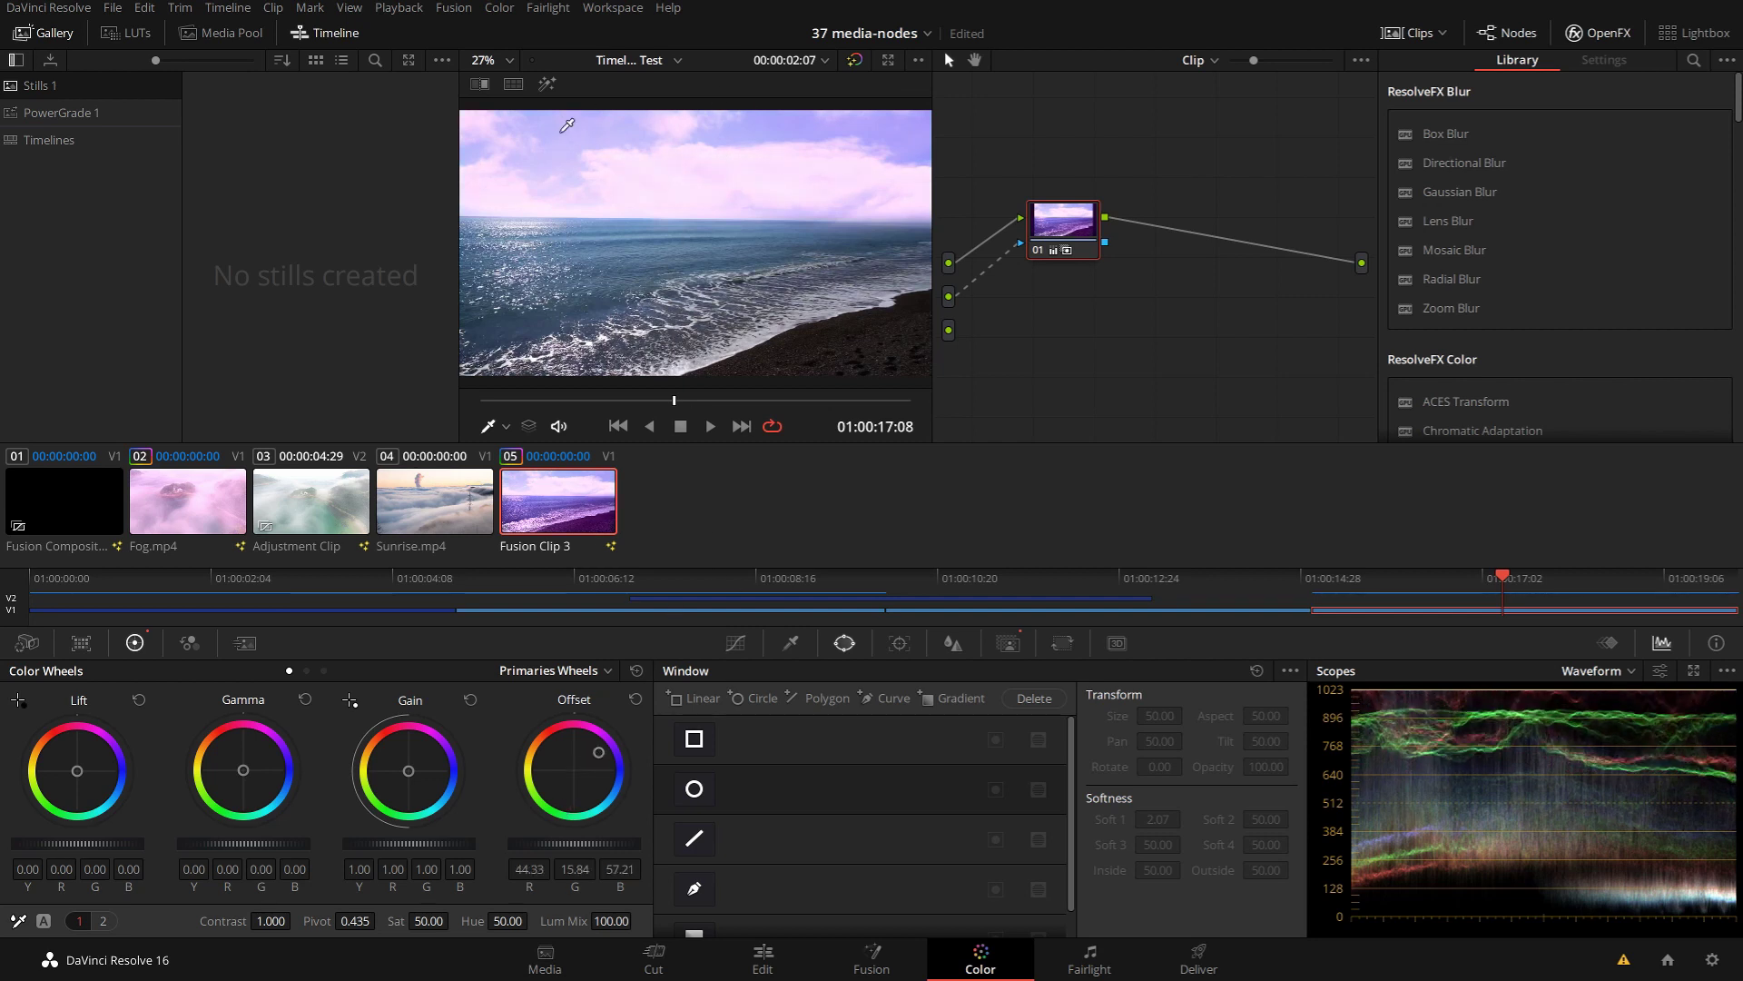